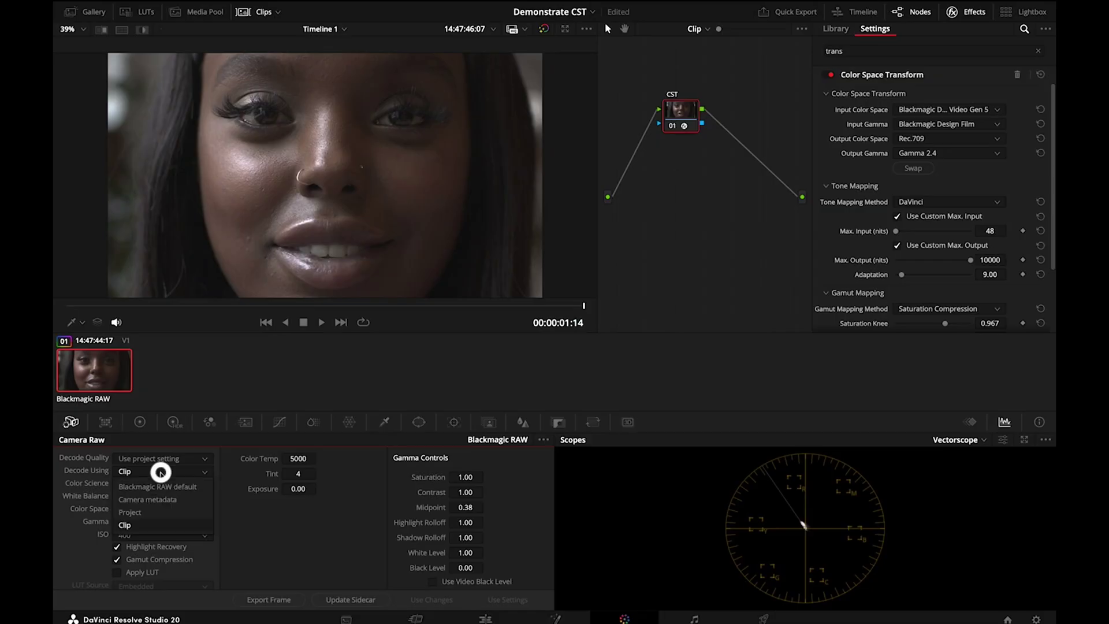
Change the car clip's RAW Decode Using source and bypass the color space transform node.
left_click(149, 495)
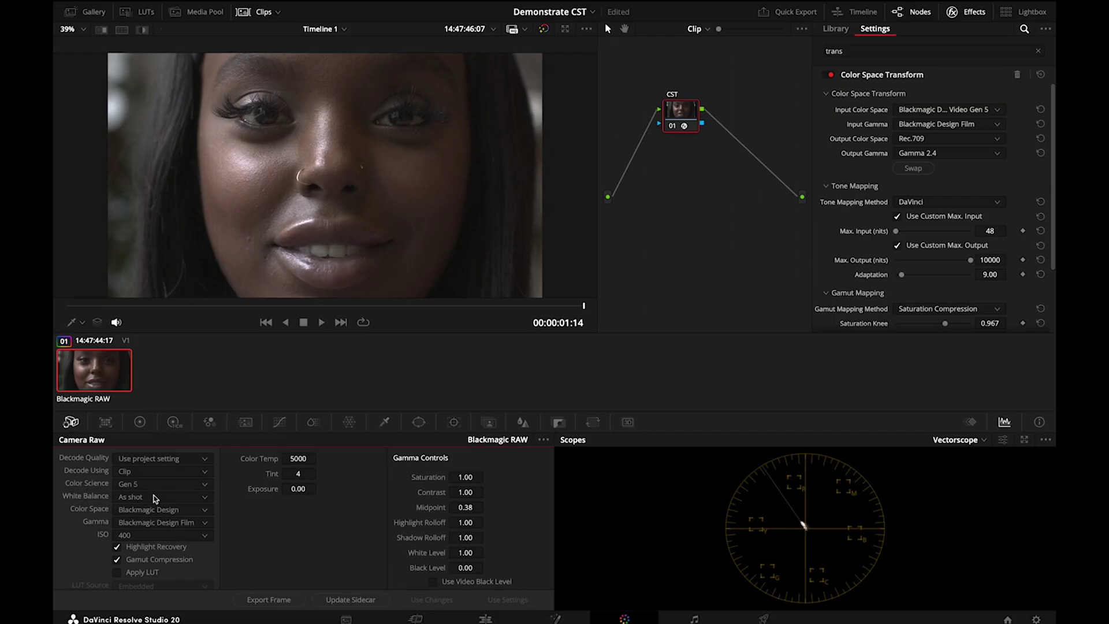
left_click(162, 472)
left_click(154, 495)
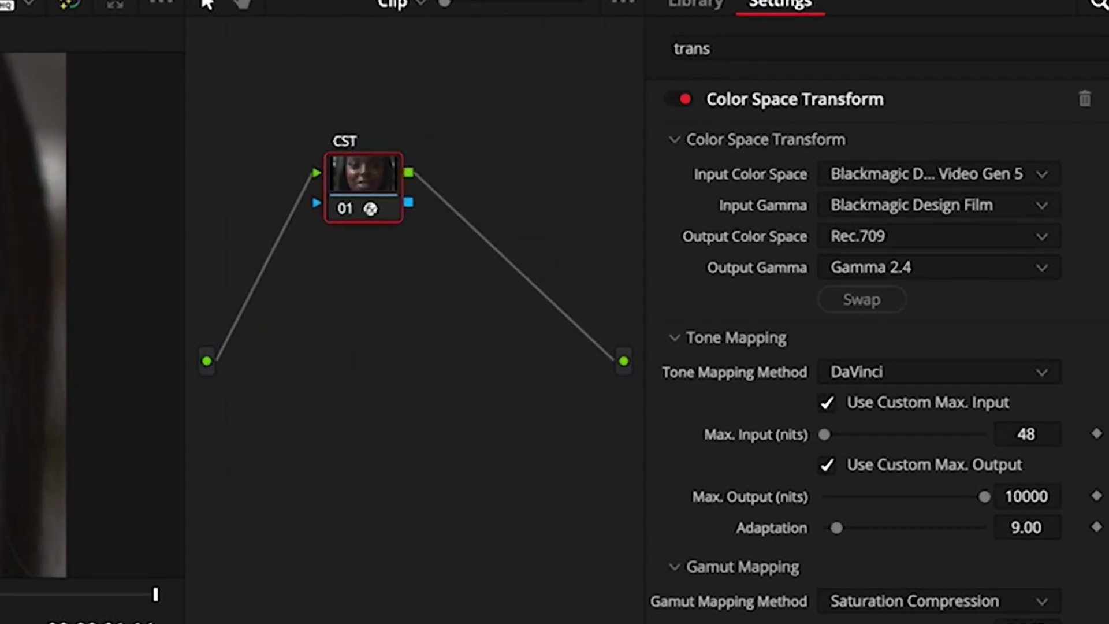
left_click(367, 182)
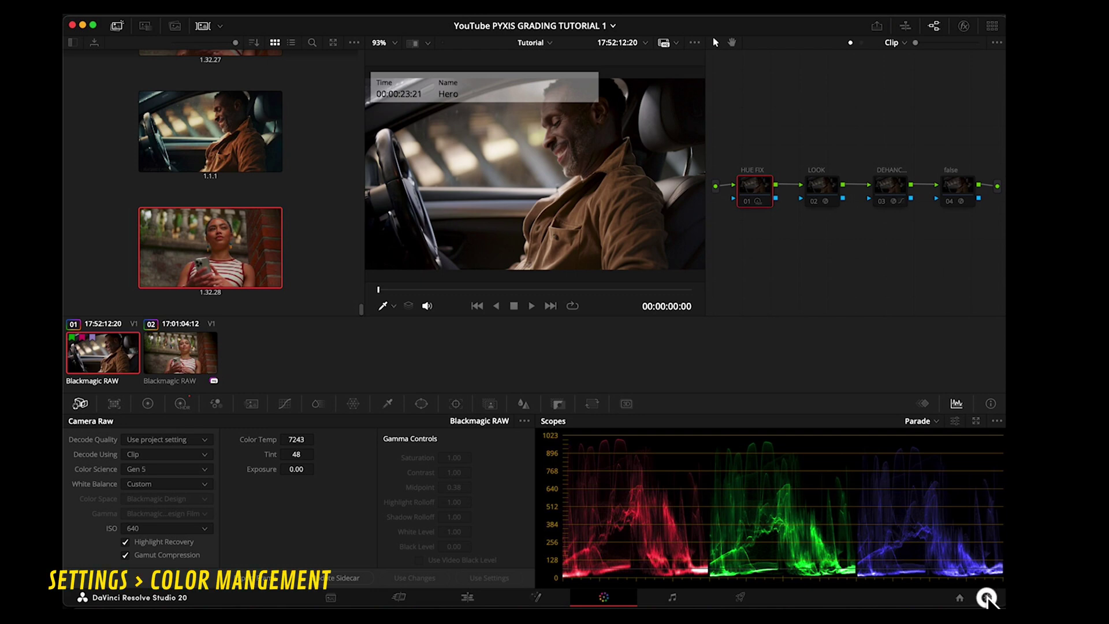
Open Color Management in Project Settings and keep DaVinci YRGB Color Managed as color science.
left_click(987, 597)
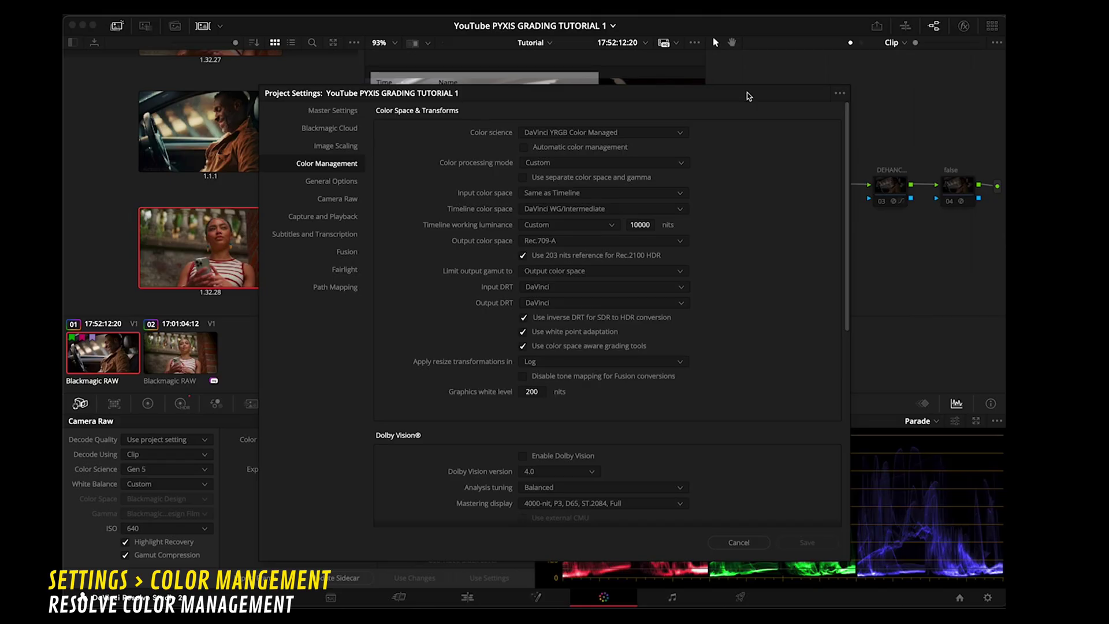
left_click_drag(747, 92, 753, 78)
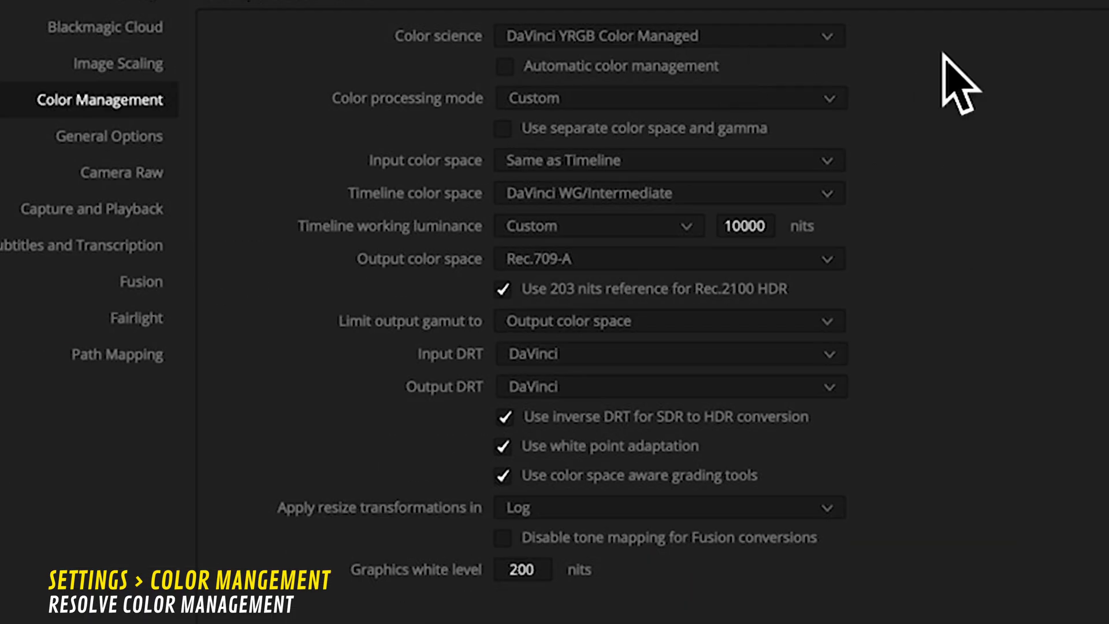
scroll(987, 35, "down", 1)
scroll(985, 75, "up", 1)
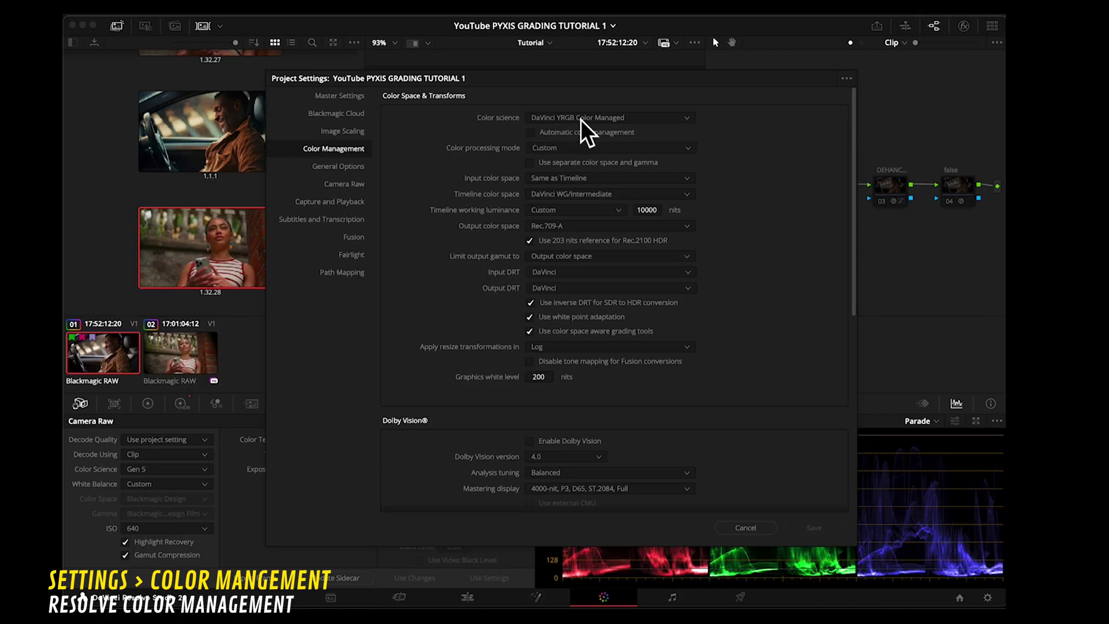
left_click(683, 117)
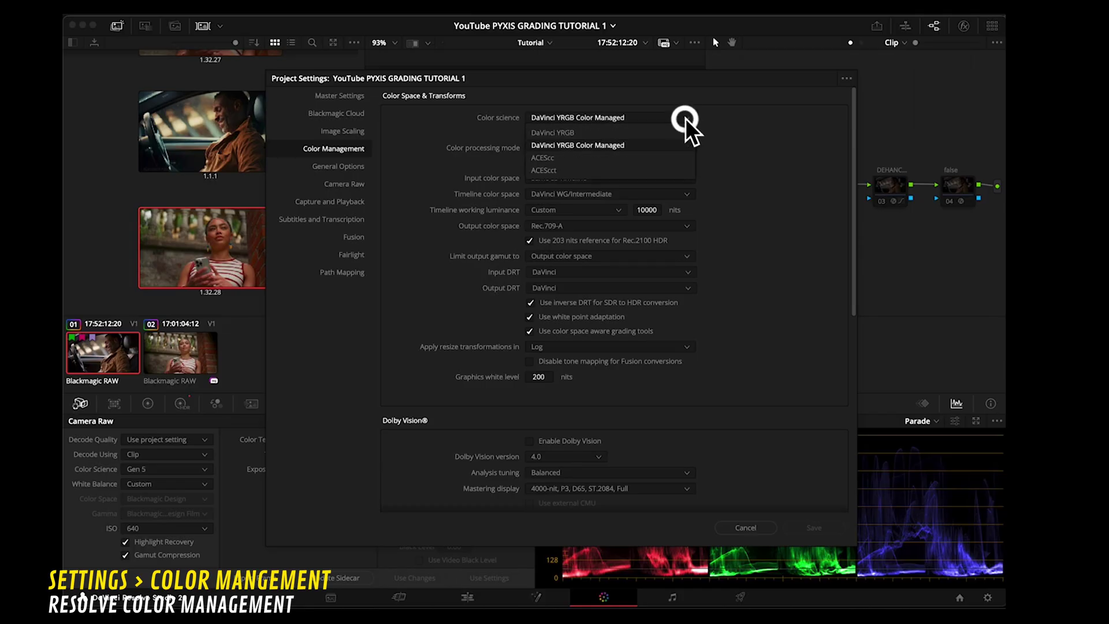
left_click(608, 145)
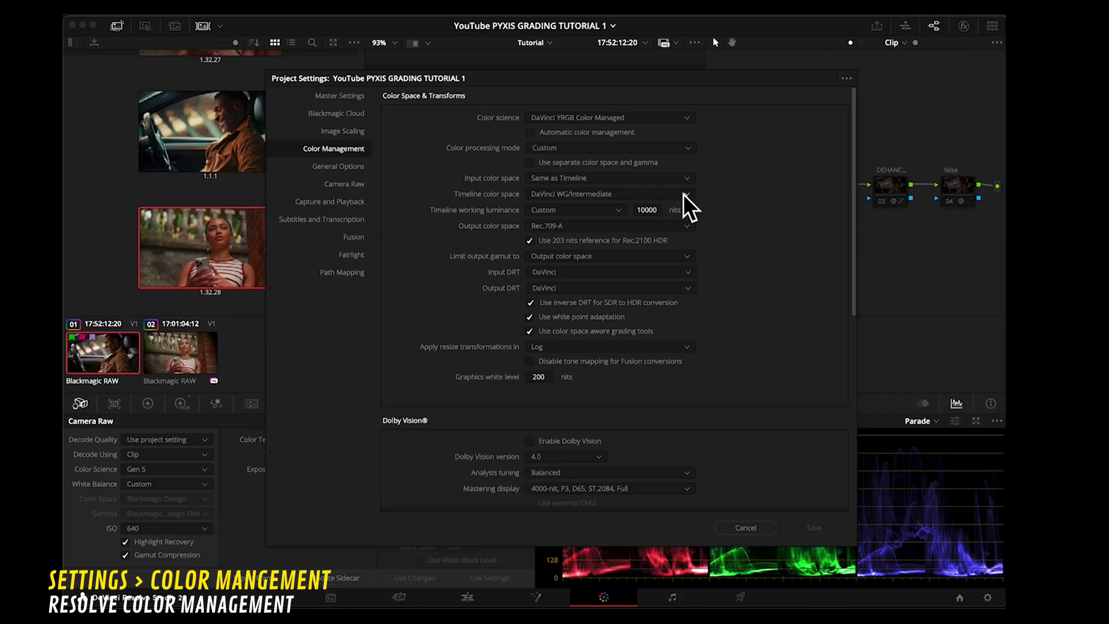
Keep DaVinci WG/Intermediate as the timeline color space.
left_click(687, 194)
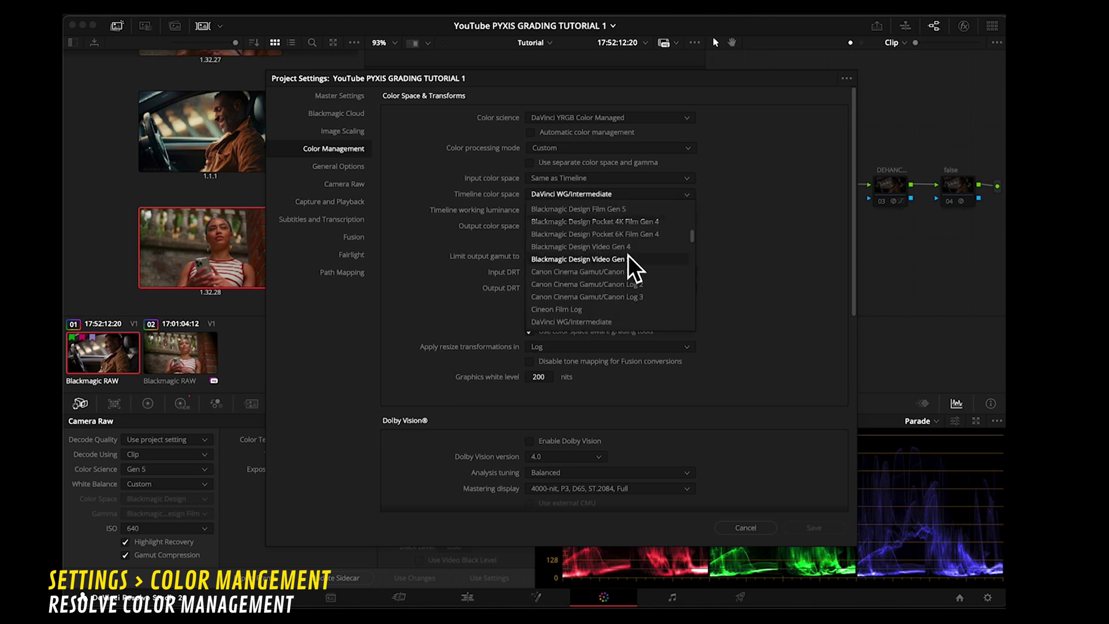
scroll(631, 257, "down", 3)
scroll(634, 267, "up", 1)
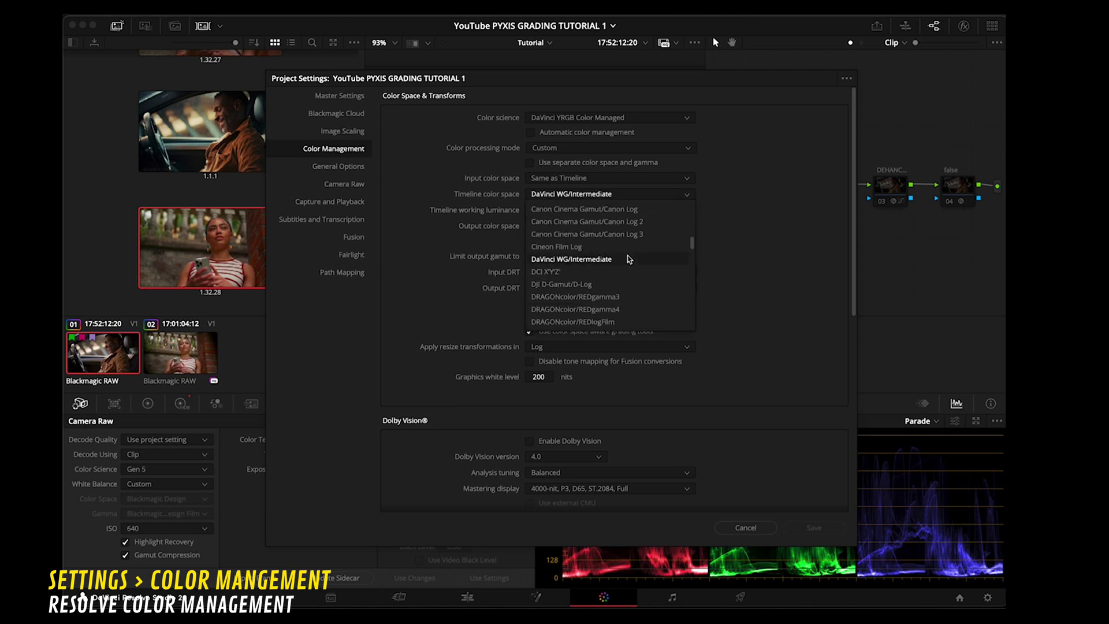
left_click(599, 258)
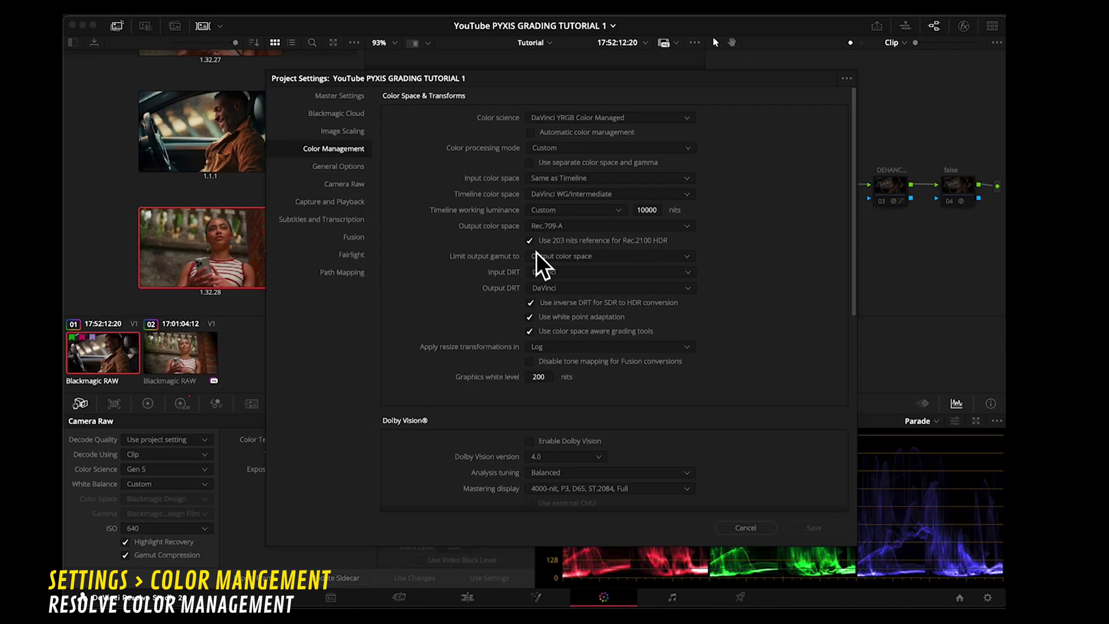
scroll(622, 327, "down", 10)
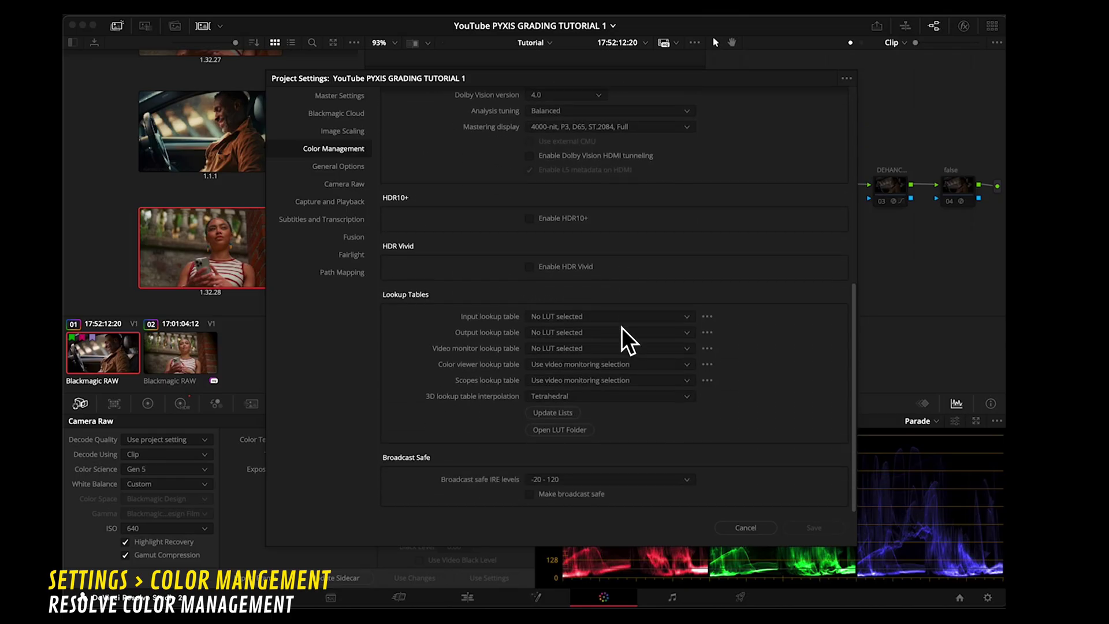
scroll(622, 327, "up", 10)
left_click_drag(503, 76, 503, 79)
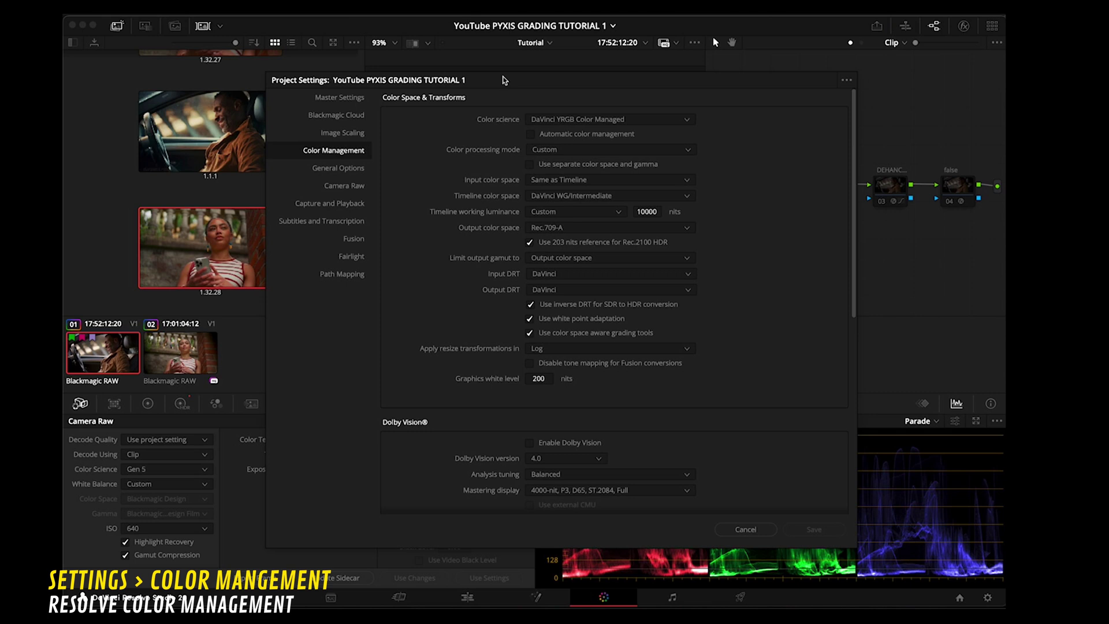
Load the Nov 2022 PRO-RES OUT color management preset and close Project Settings.
left_click(847, 80)
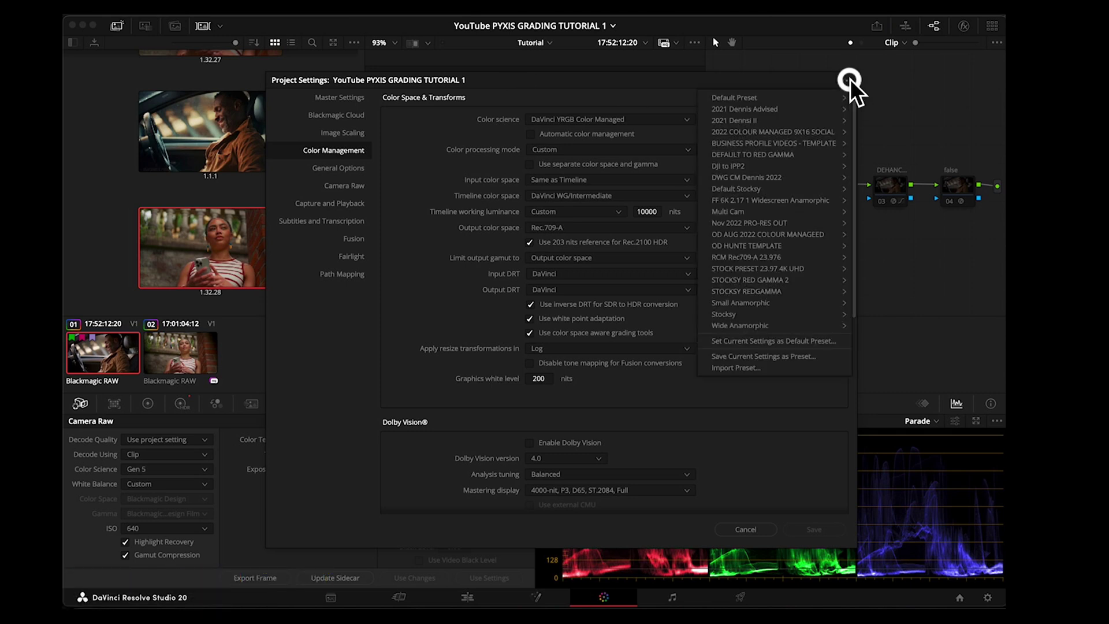
mouse_move(792, 222)
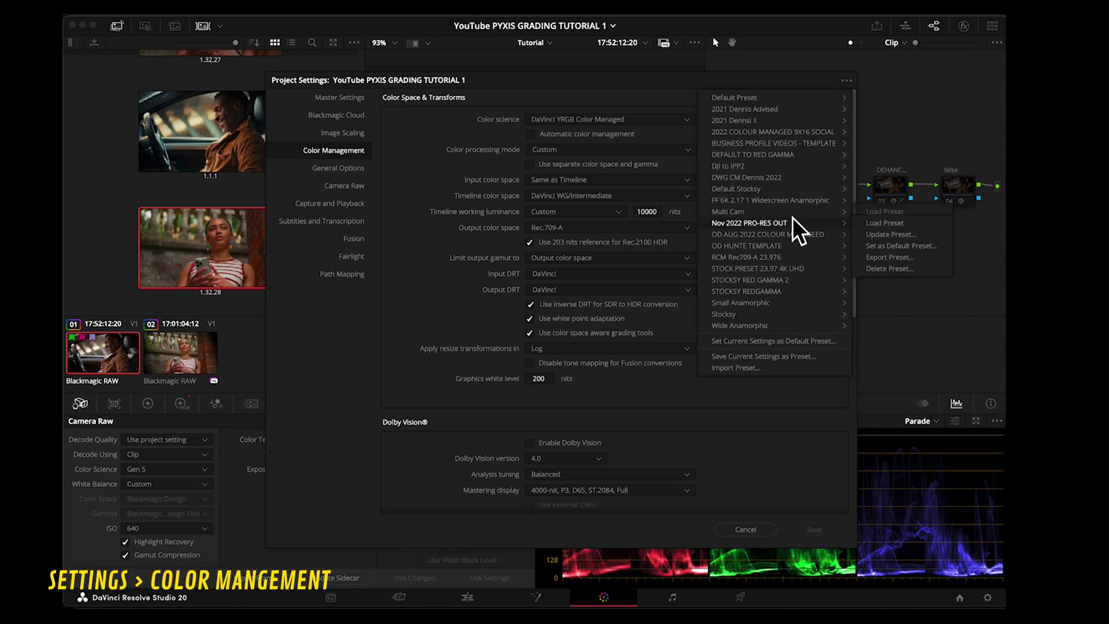
left_click(876, 222)
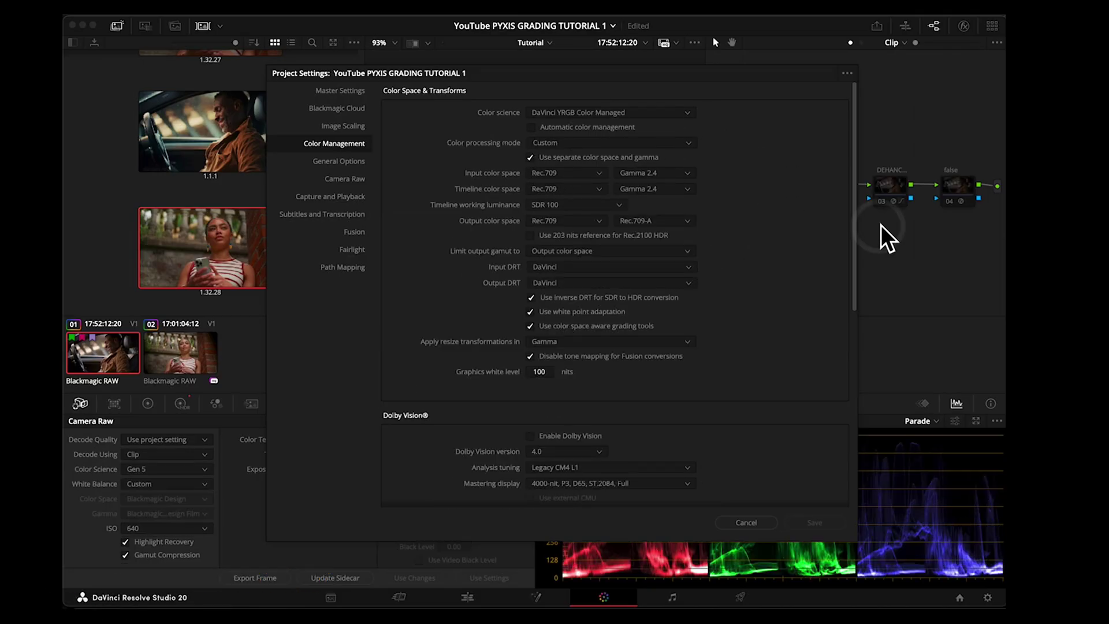
left_click(745, 522)
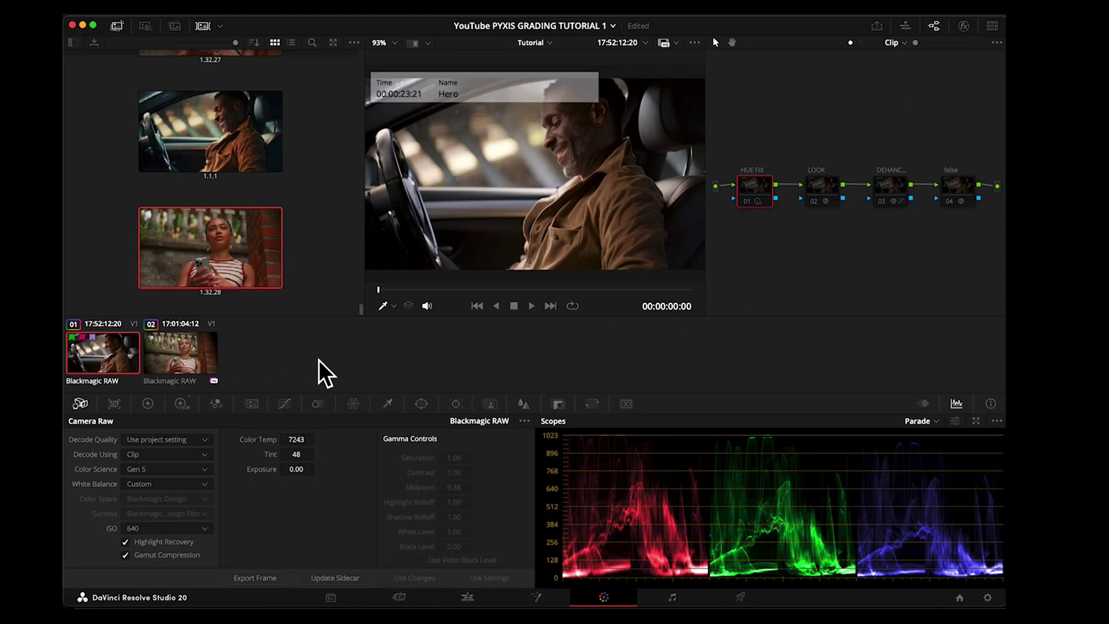
Select the second clip of the woman holding a phone and decode it using Clip settings.
left_click(597, 596)
left_click(467, 598)
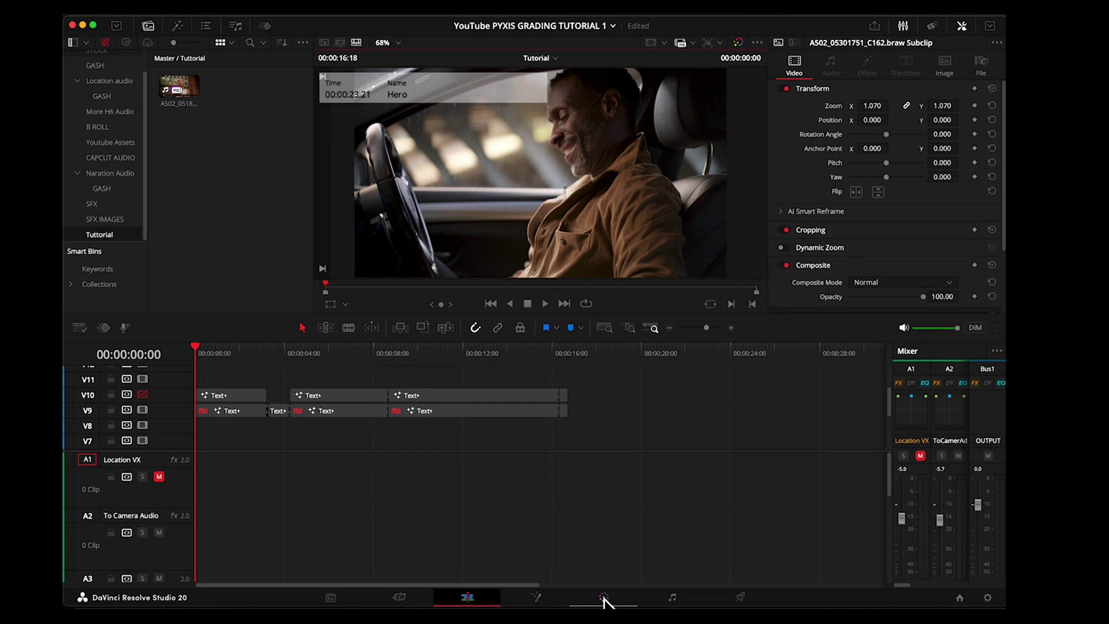
left_click(604, 596)
left_click(146, 374)
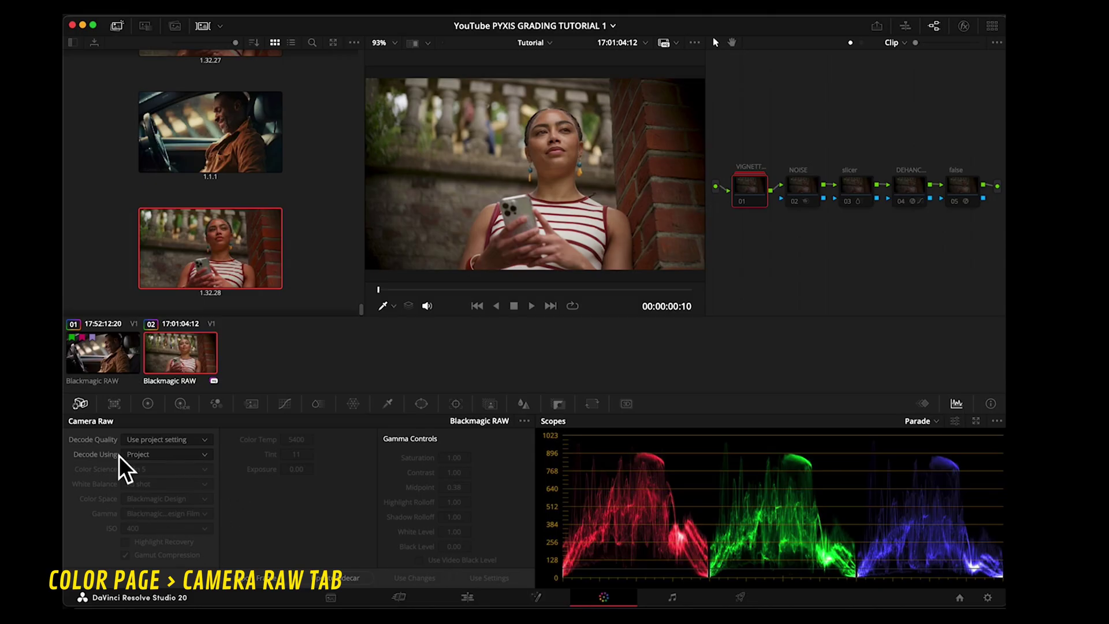
left_click(199, 454)
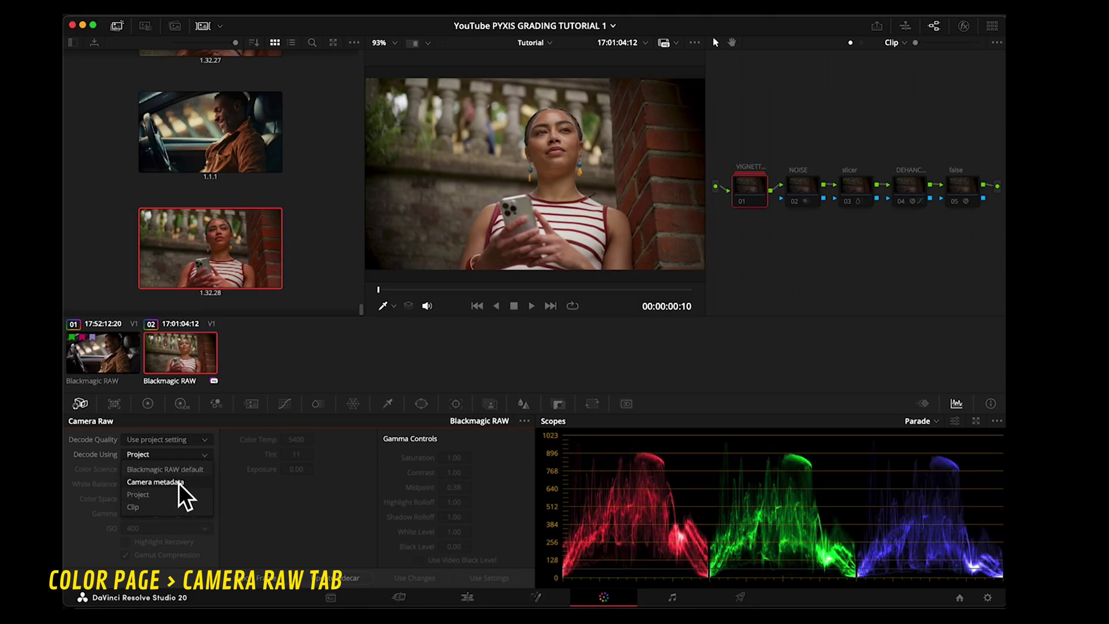
left_click(143, 507)
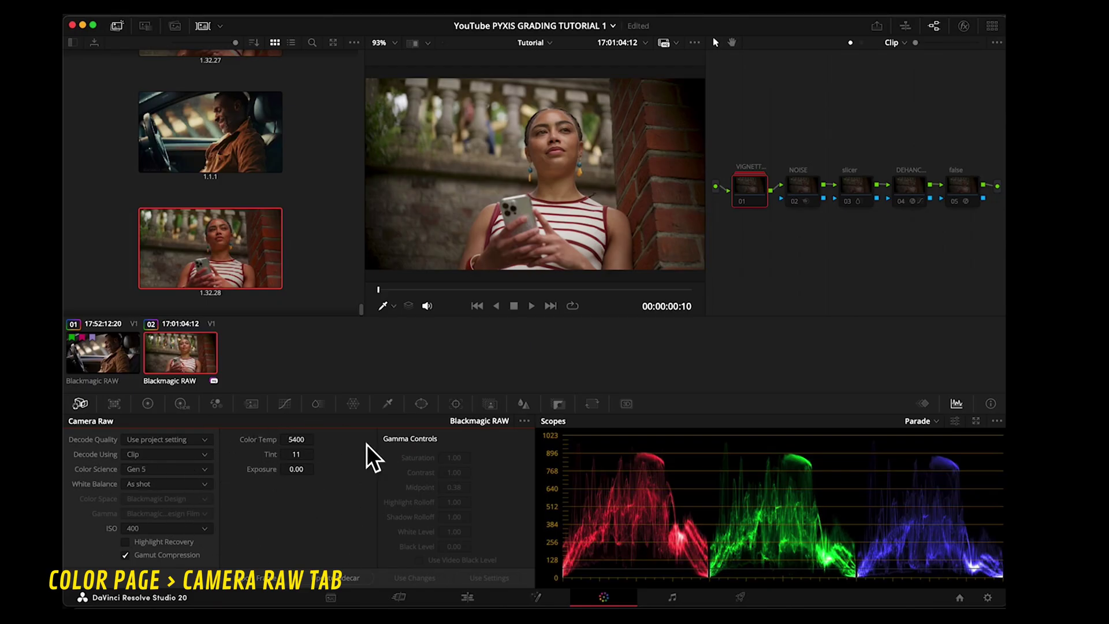
Try raising RAW exposure and lowering color temperature, then reset them to 0.00 and 5500.
left_click_drag(305, 467, 214, 476)
double_click(276, 469)
left_click_drag(290, 441, 306, 440)
left_click_drag(277, 290, 539, 310)
double_click(255, 440)
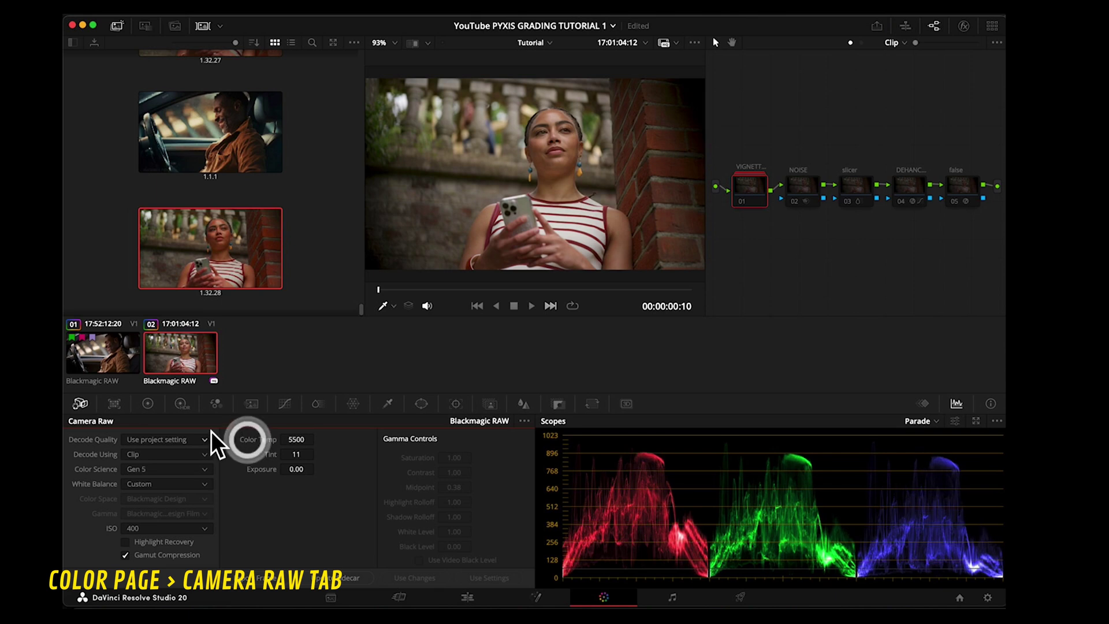
Compare ISO values 100, 1000, 400, 200 and 800, ending at 400.
left_click(200, 528)
left_click(144, 400)
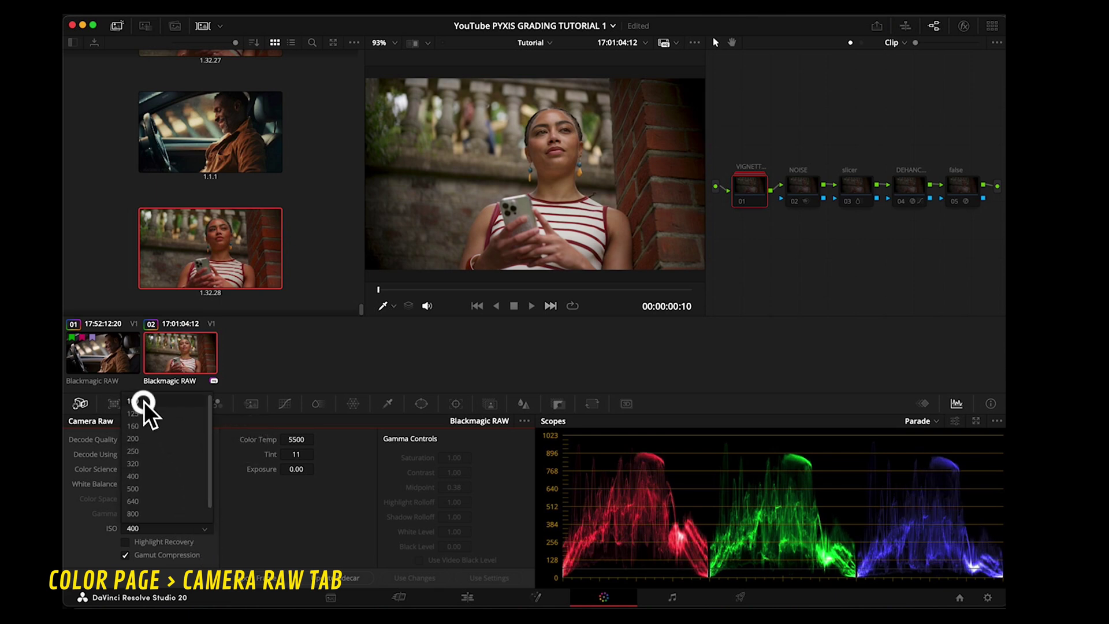
left_click(180, 527)
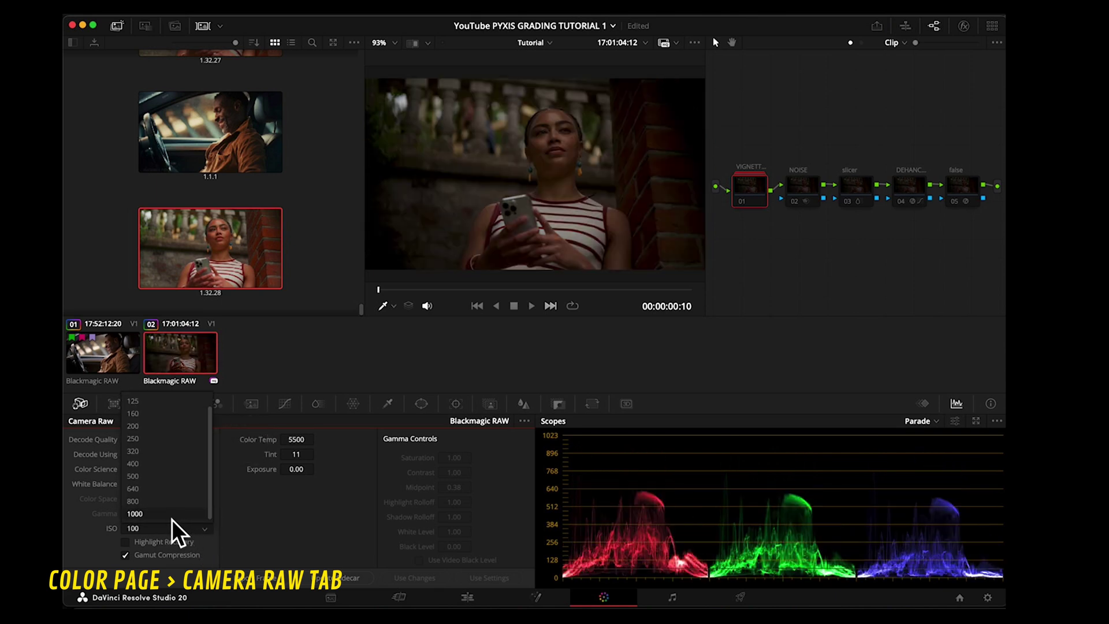
left_click(169, 510)
left_click(208, 529)
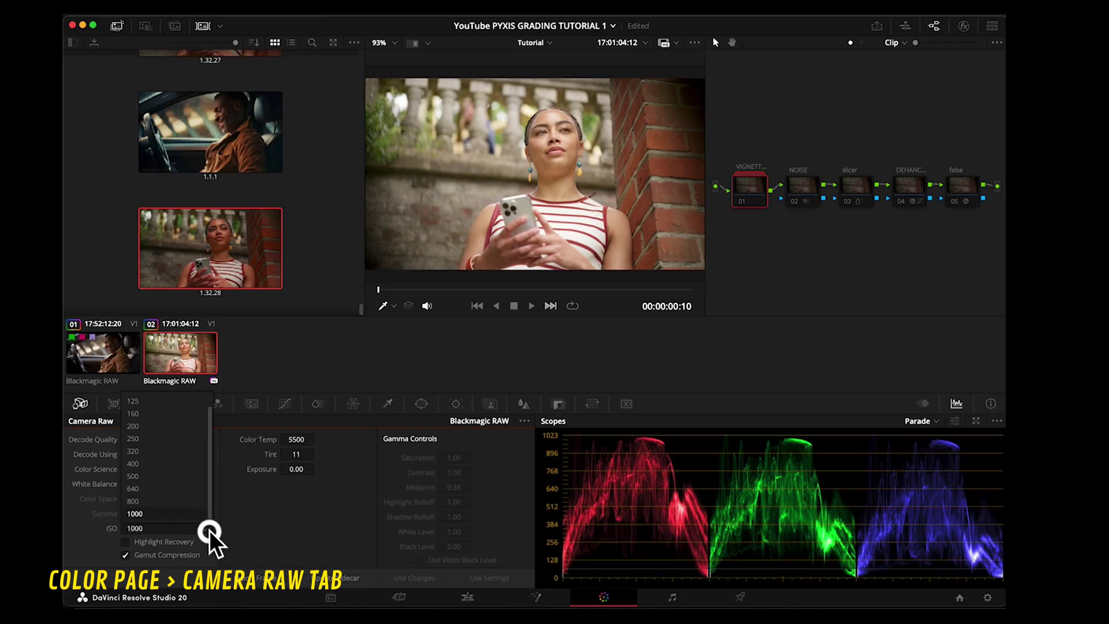
left_click(151, 469)
left_click(207, 527)
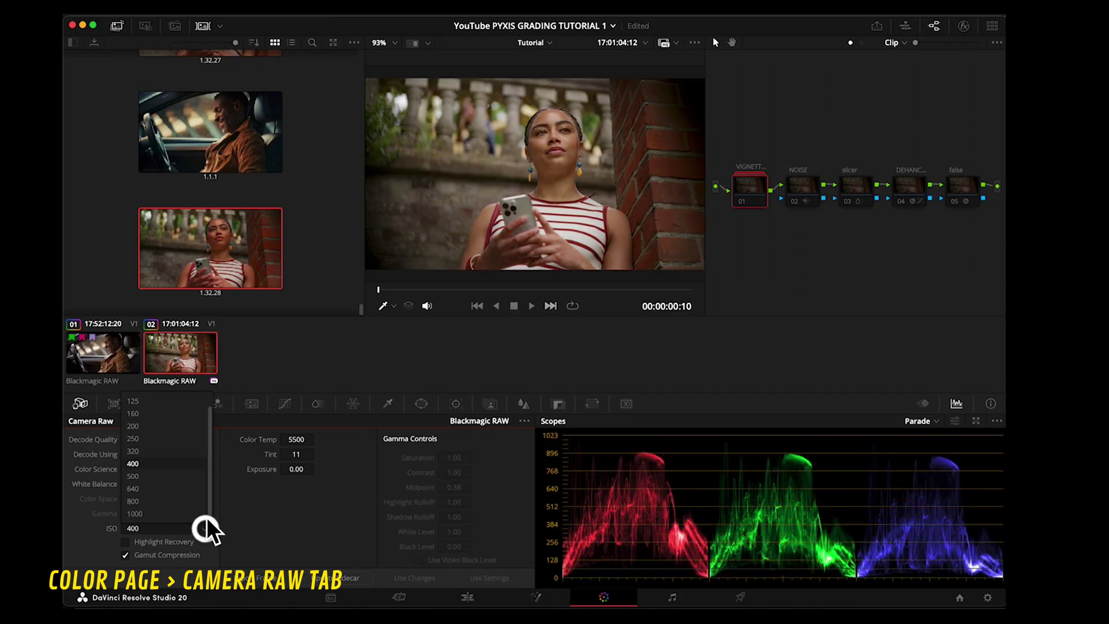
left_click(153, 400)
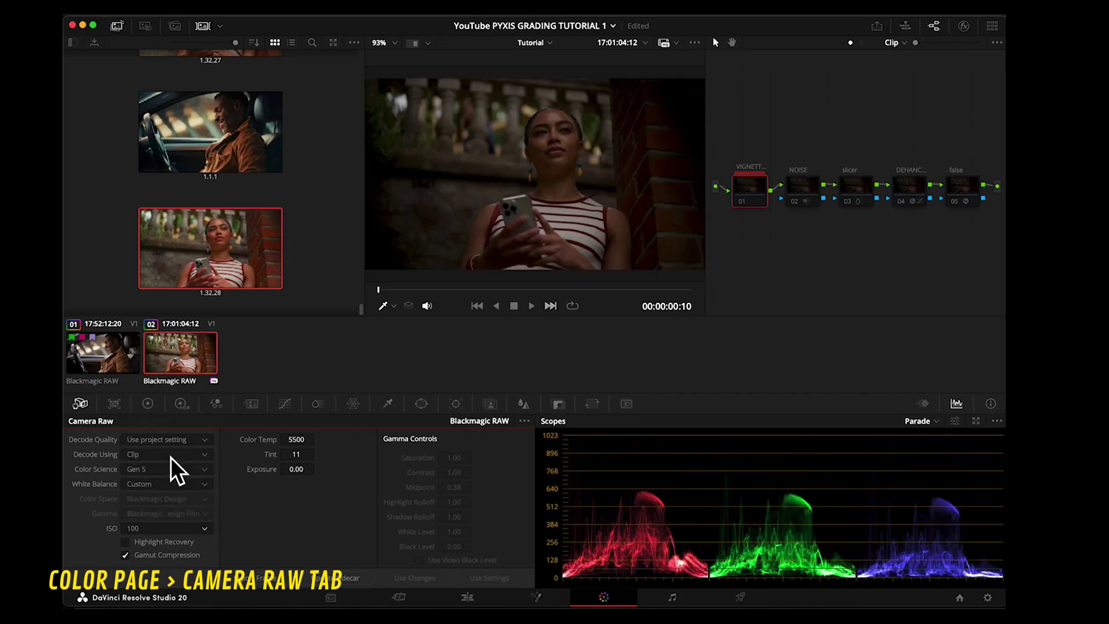
left_click(203, 528)
left_click(180, 439)
left_click(168, 527)
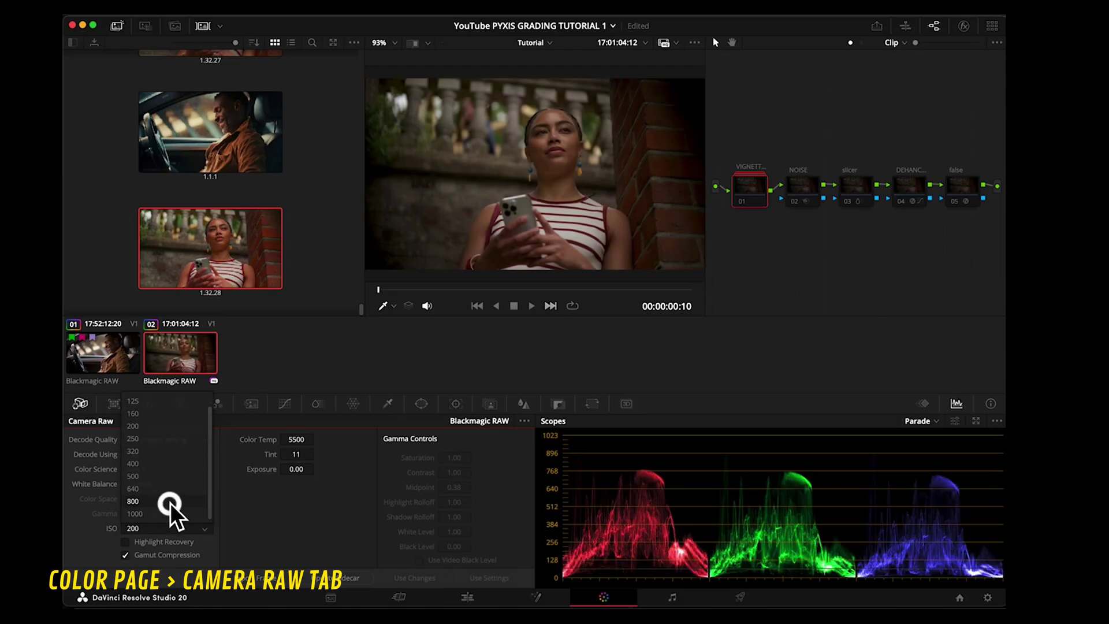
left_click(170, 503)
left_click(199, 528)
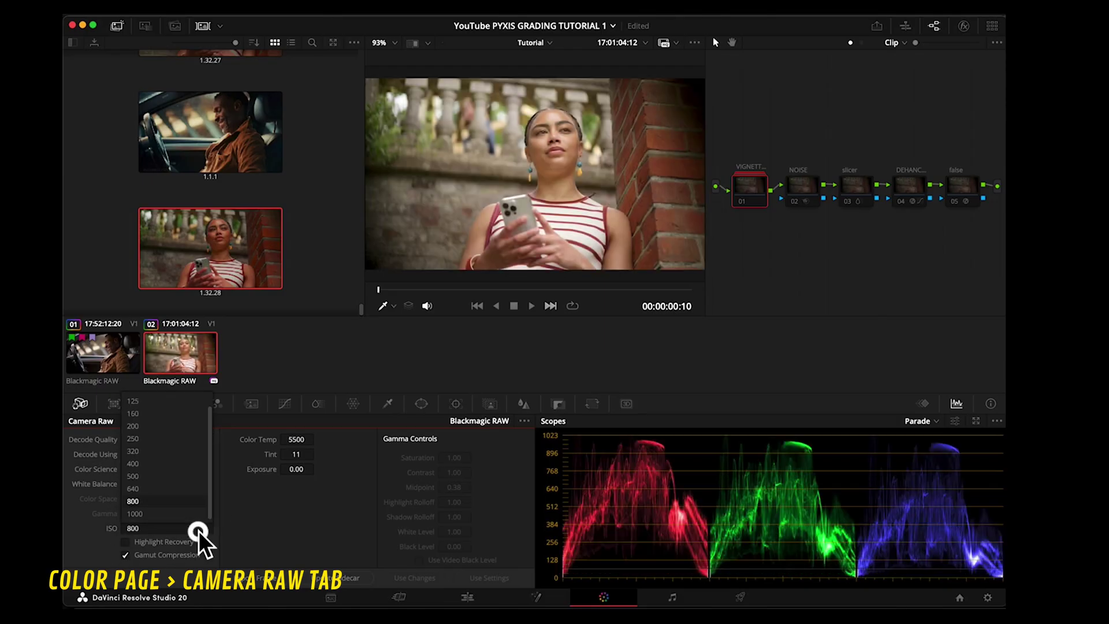
left_click(158, 461)
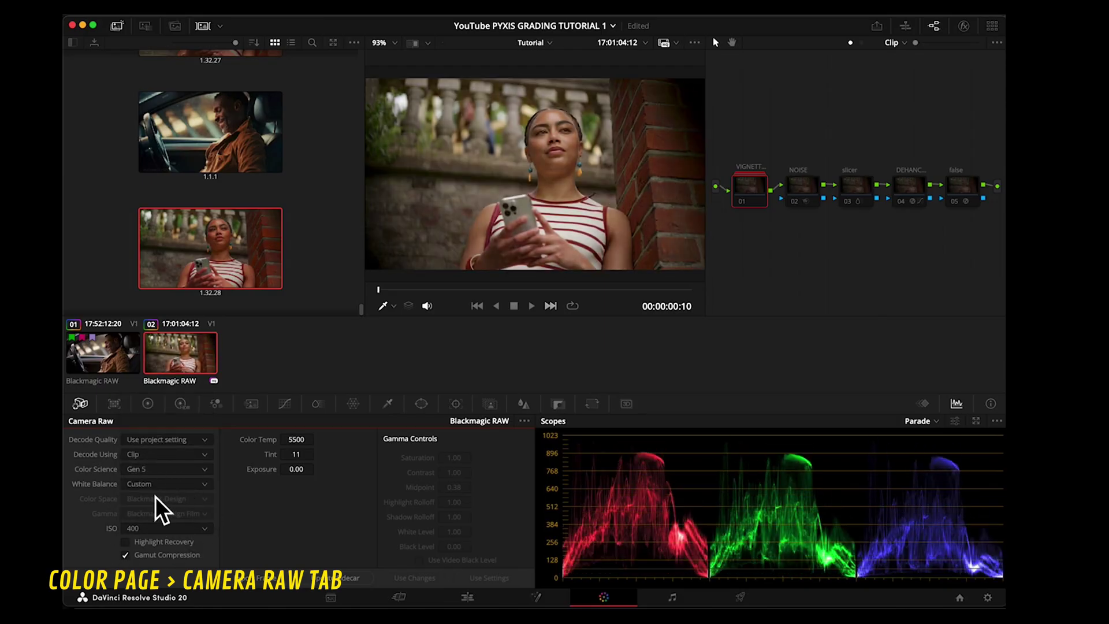
Try ISO 250, 200 and 1000, return to 400, and enable Highlight Recovery.
left_click(204, 529)
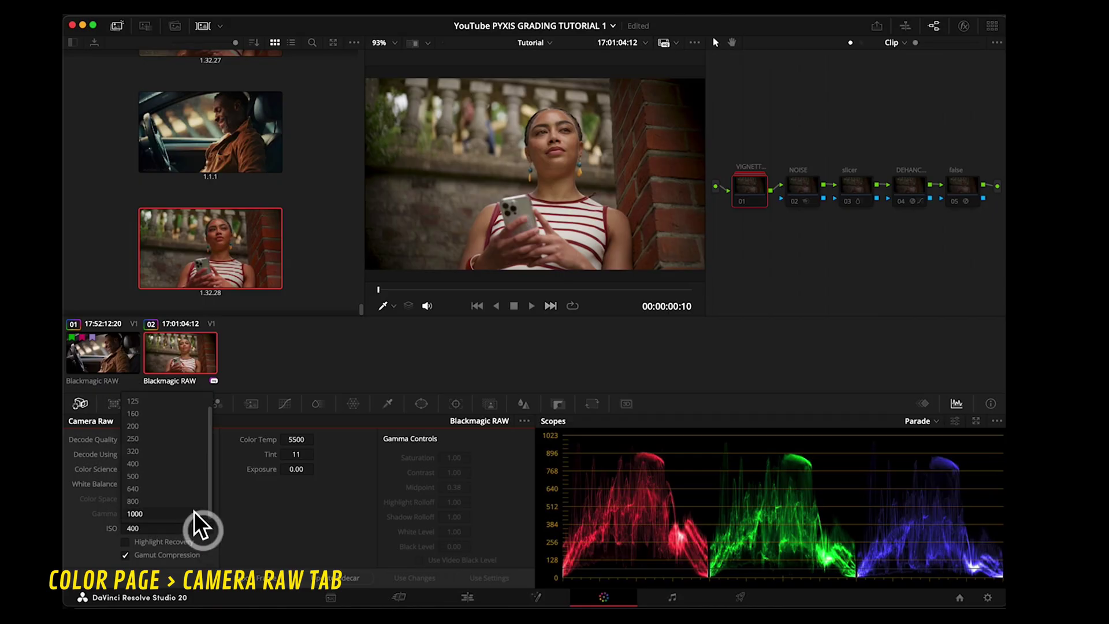
left_click(137, 437)
left_click(189, 530)
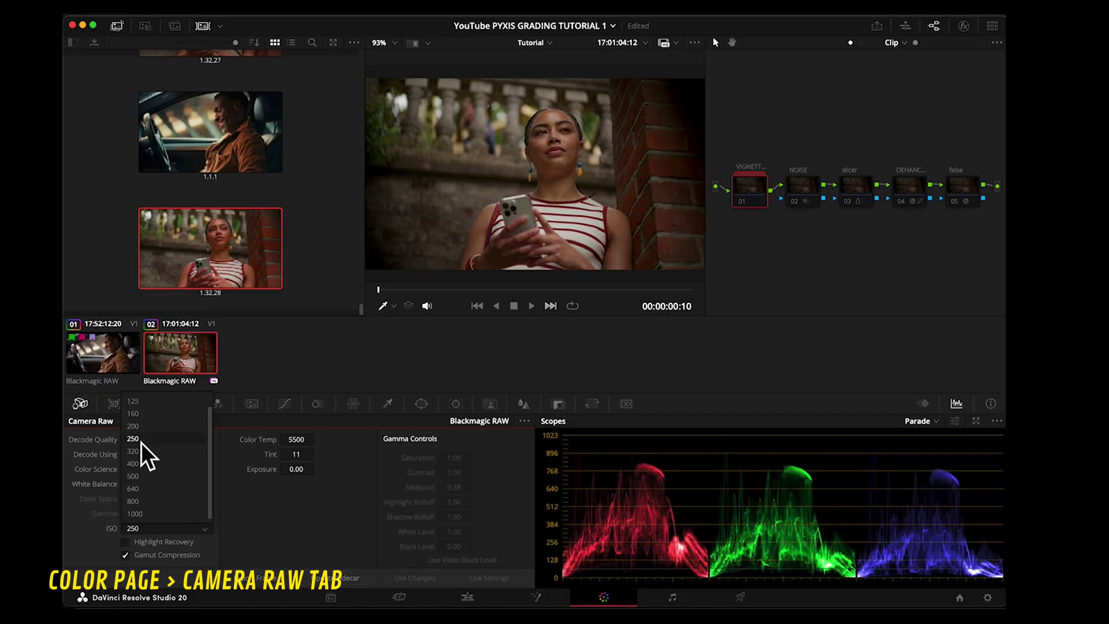
left_click(141, 439)
left_click(209, 528)
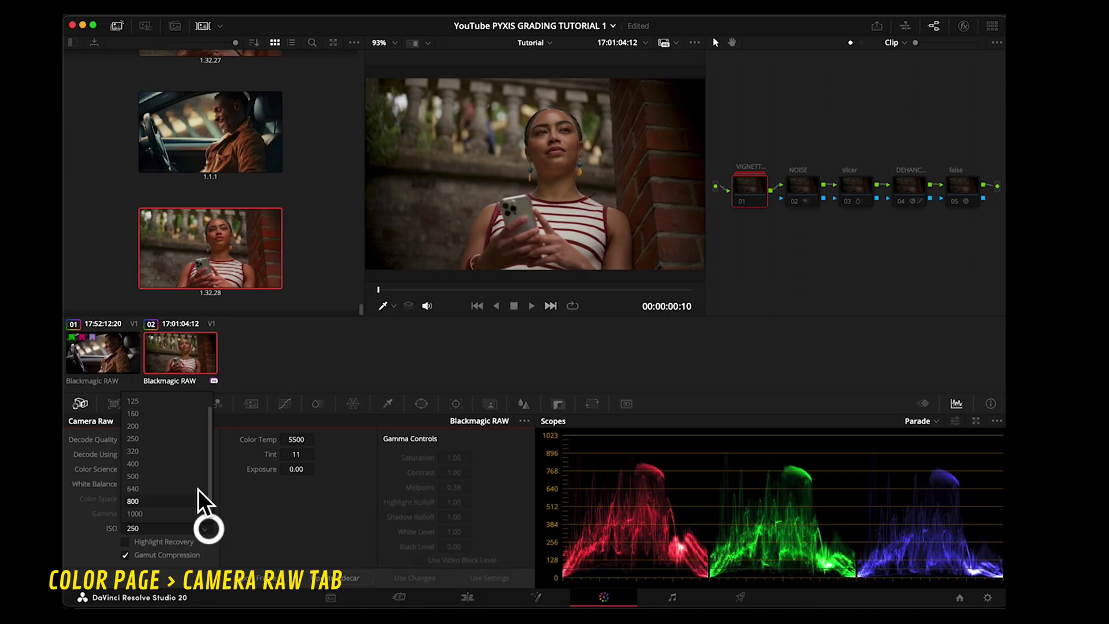
left_click(142, 428)
left_click(206, 528)
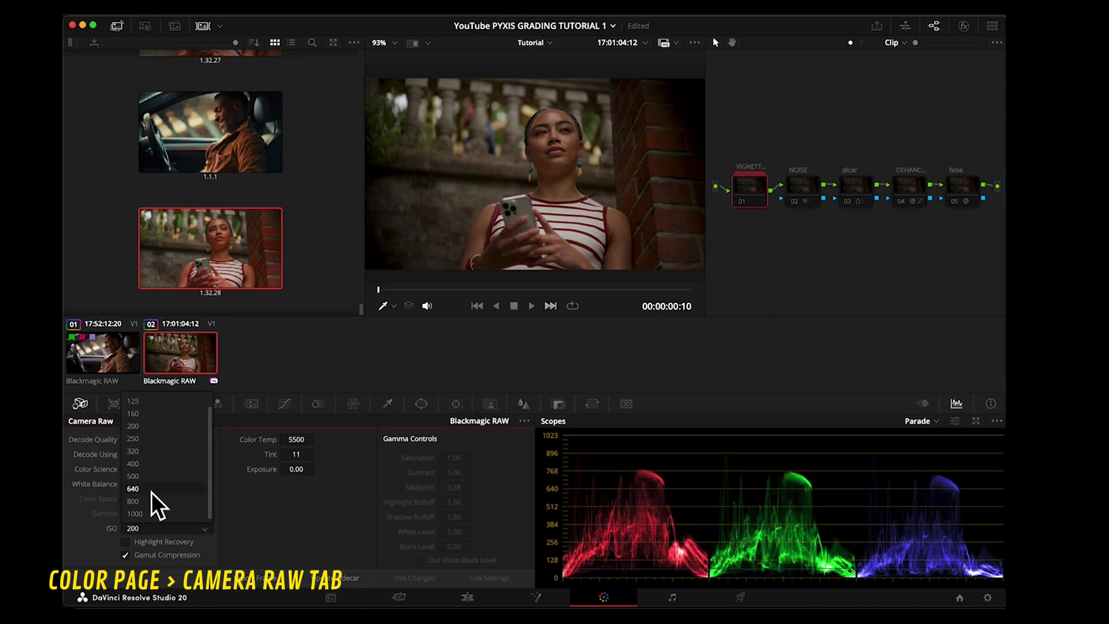
left_click(150, 511)
left_click(145, 526)
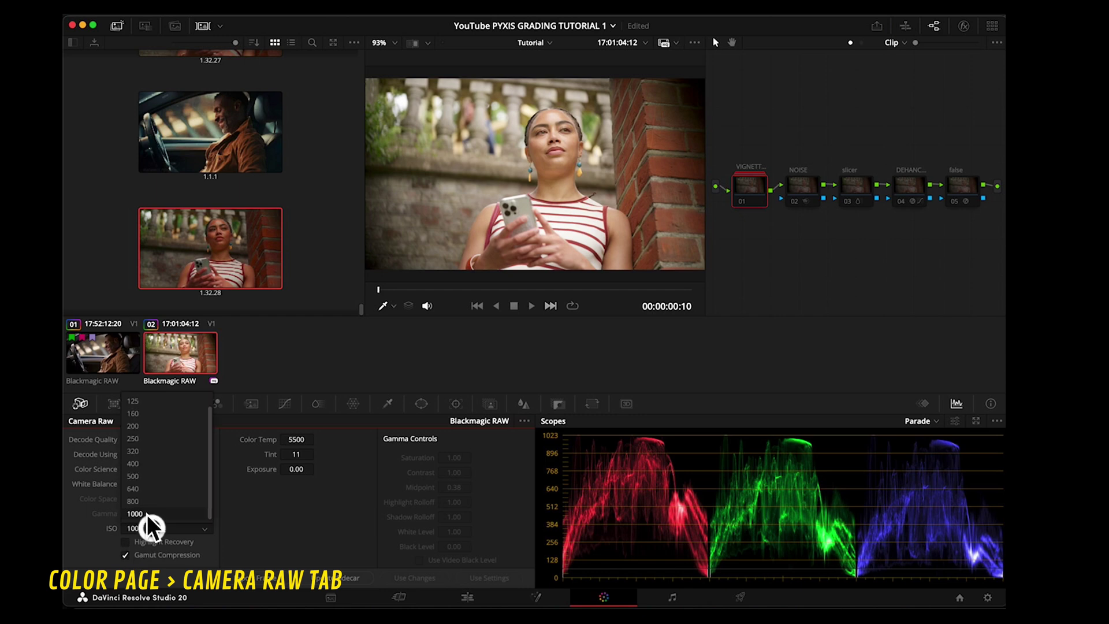
left_click(138, 463)
left_click(125, 542)
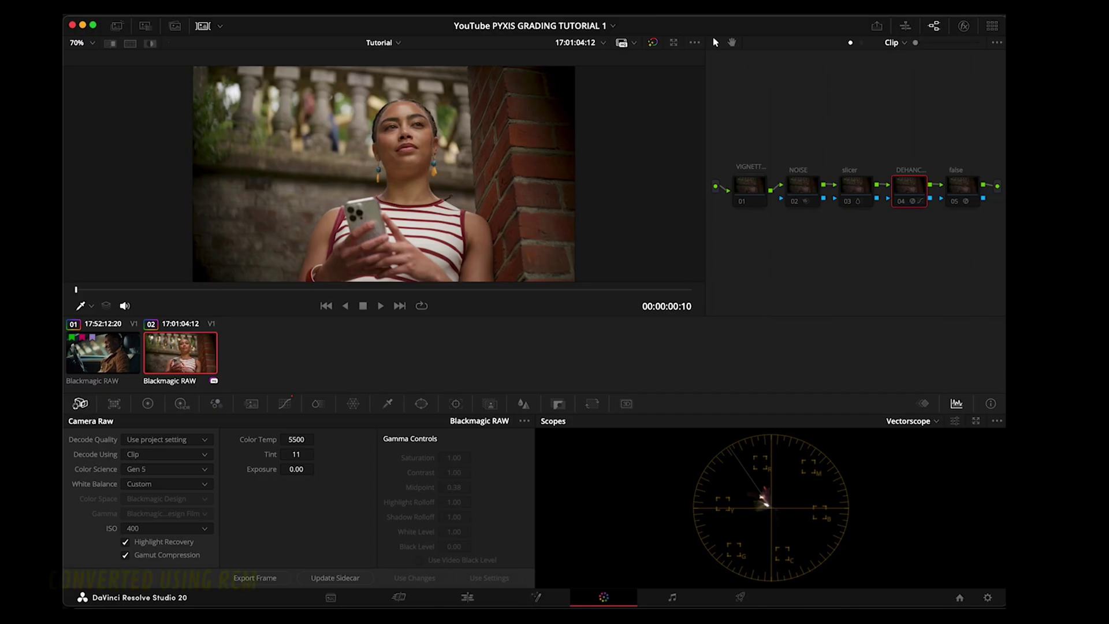
left_click(165, 454)
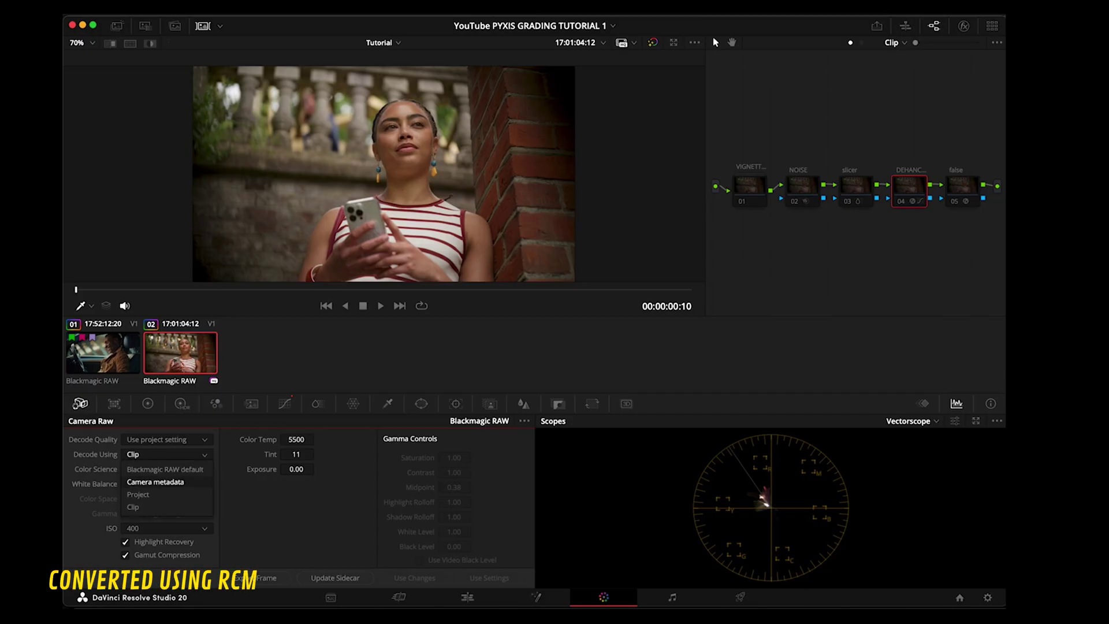
left_click(155, 482)
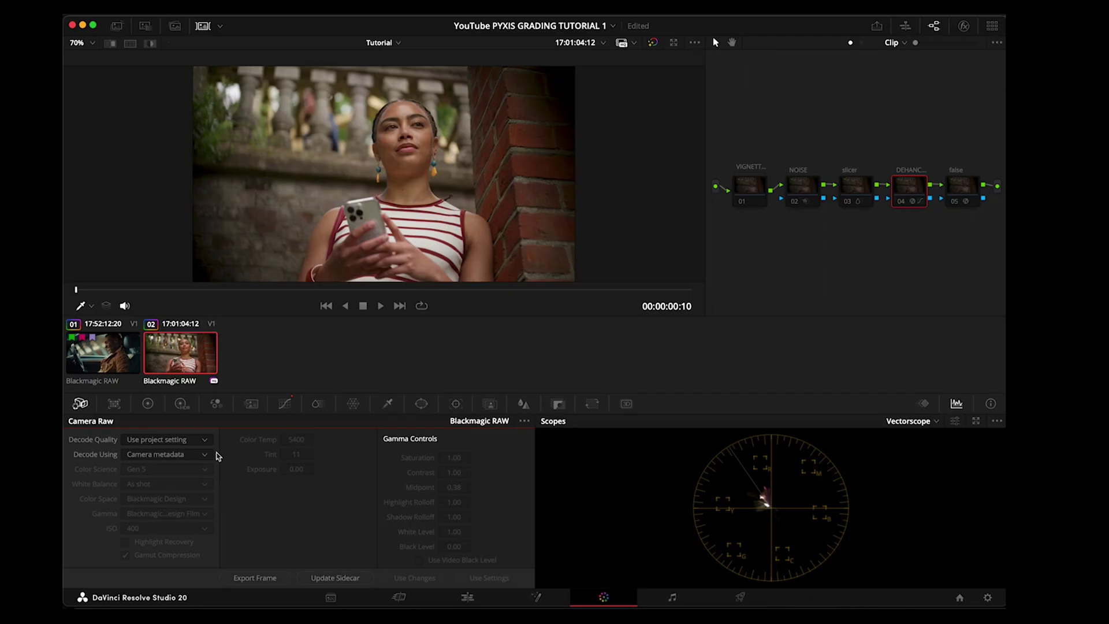
left_click(166, 454)
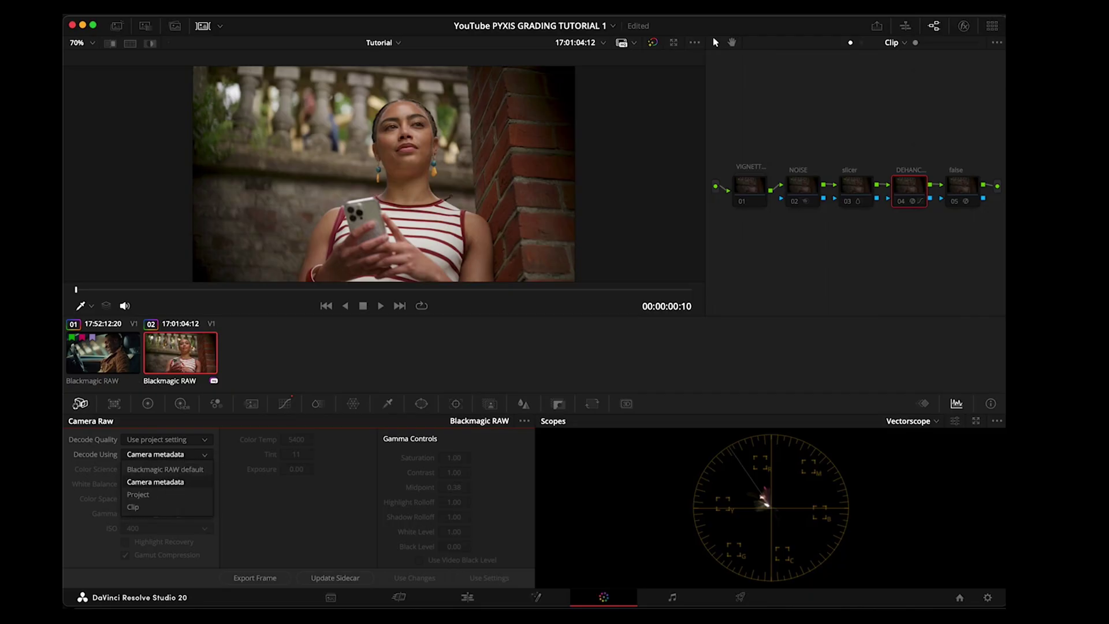
left_click(132, 507)
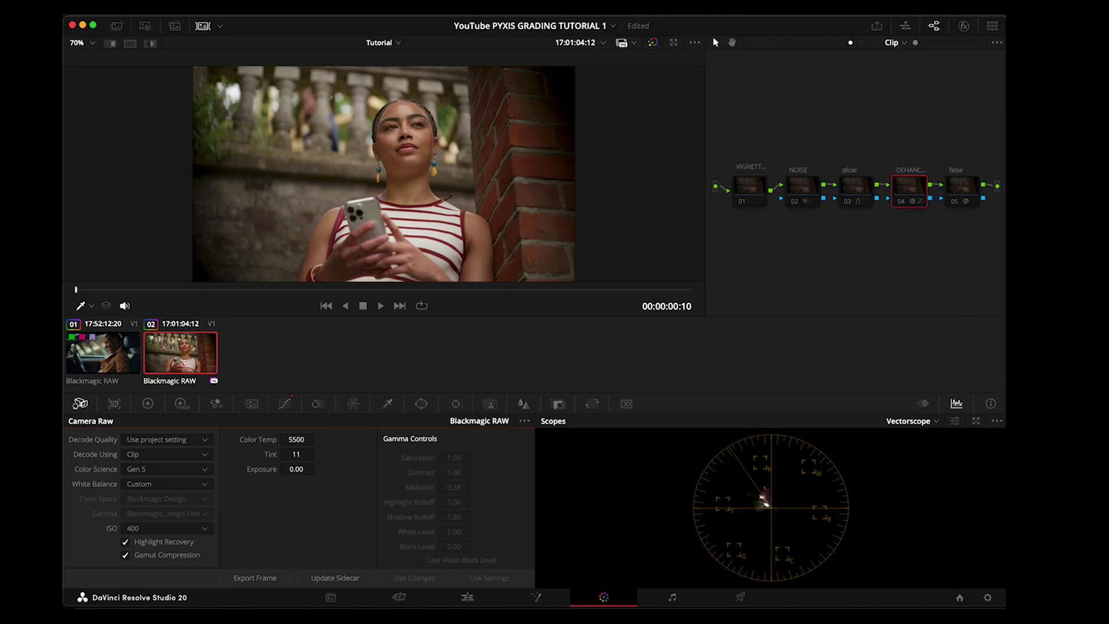
Enable false-color node 05, compare ISO 320 and 250, settle on 320, then disable the node.
left_click(961, 186)
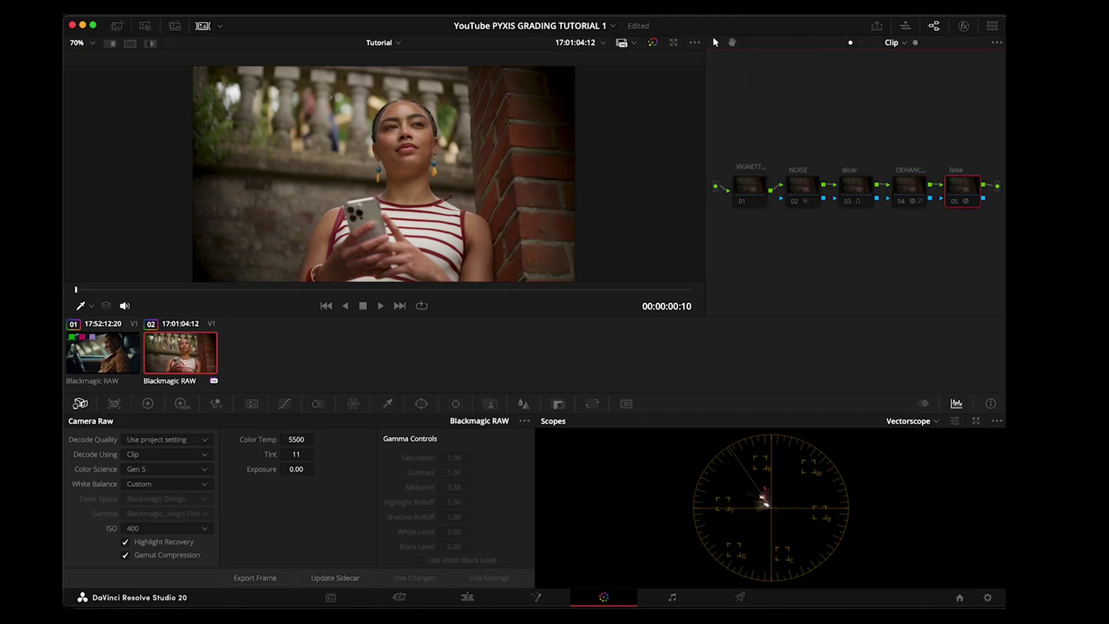
key("super+d")
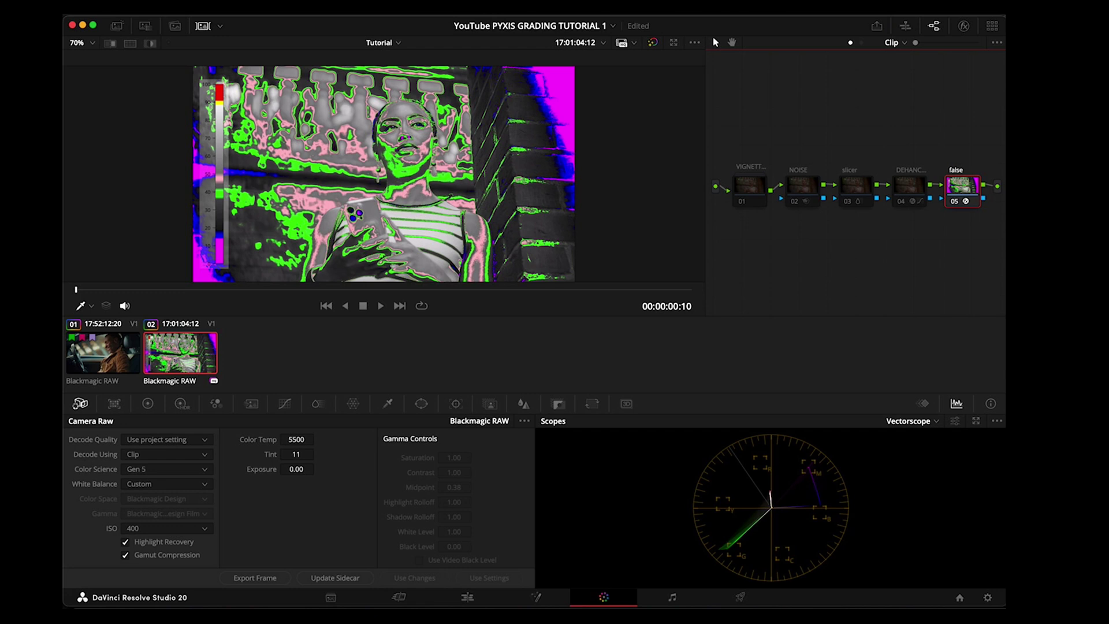
left_click(166, 527)
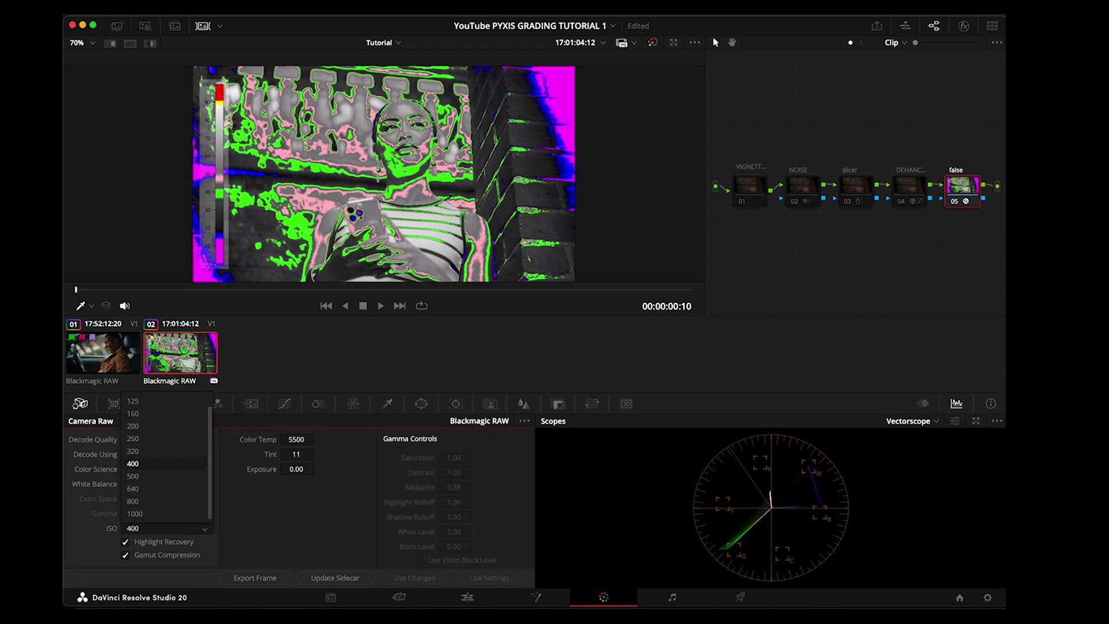
left_click(132, 451)
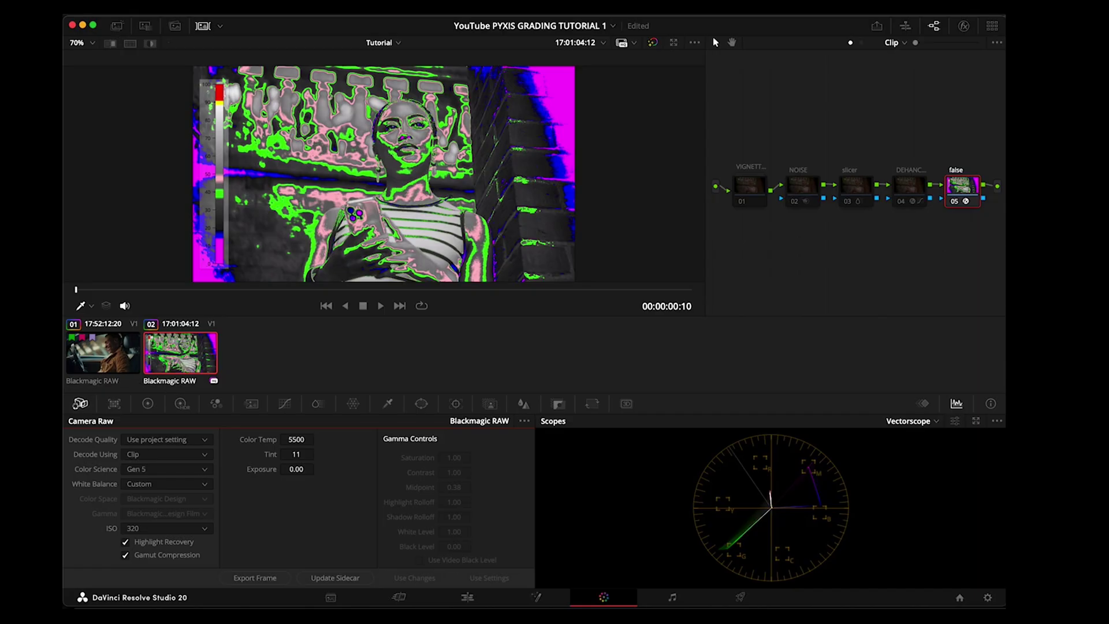
left_click(167, 528)
left_click(133, 439)
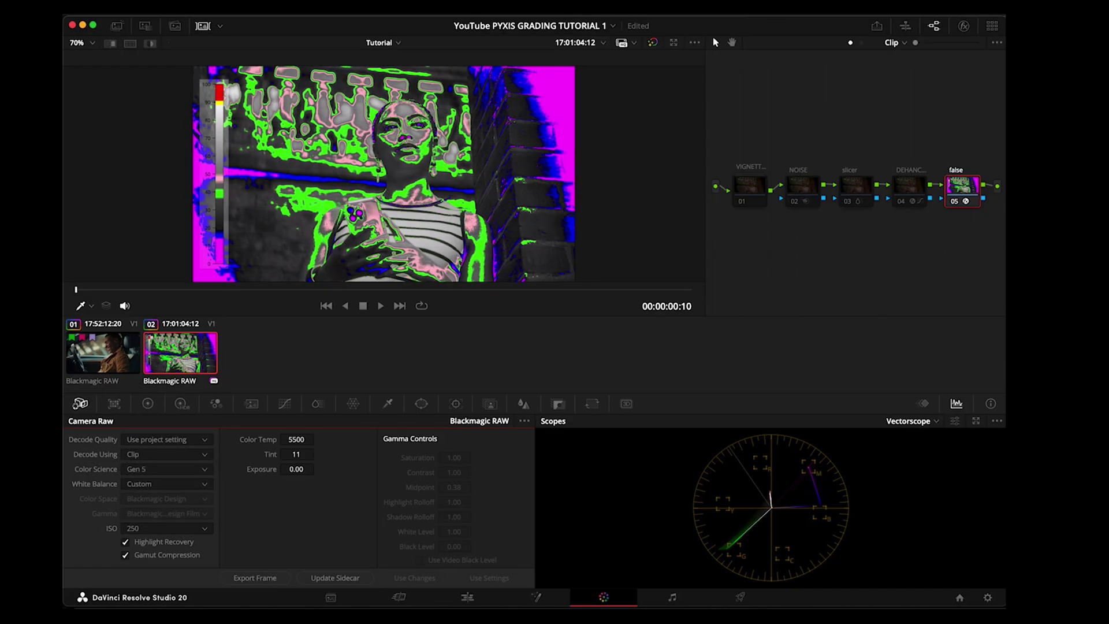
left_click(167, 528)
left_click(134, 452)
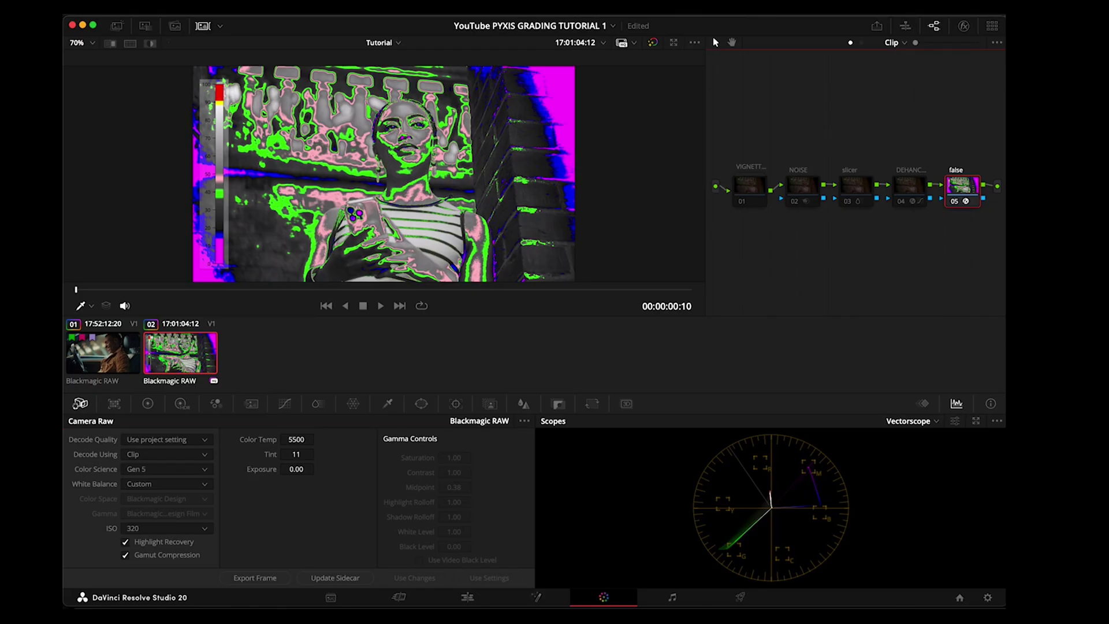
key("super+d")
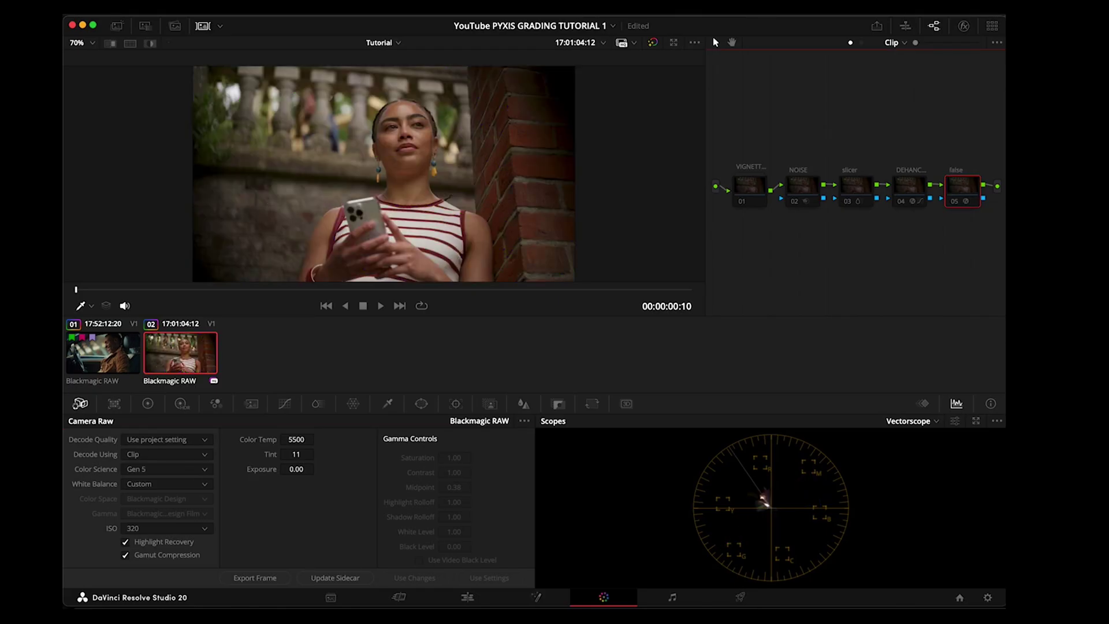
On the Edit page, crop clip A502_05181701_C060 in with the Inspector Cropping sliders.
key("shift+4")
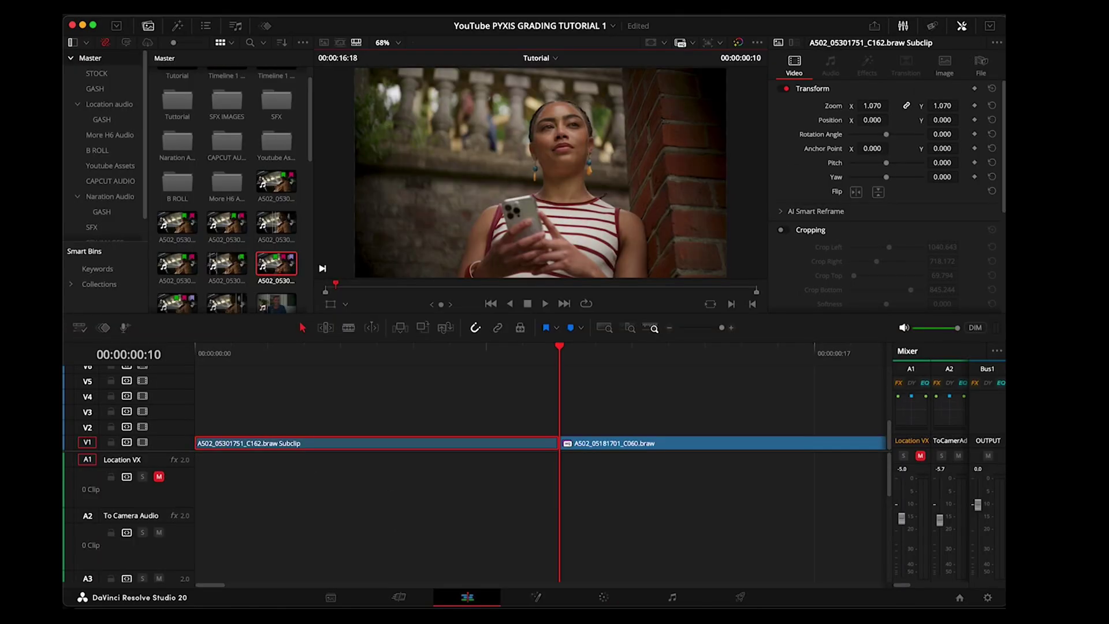
left_click(722, 443)
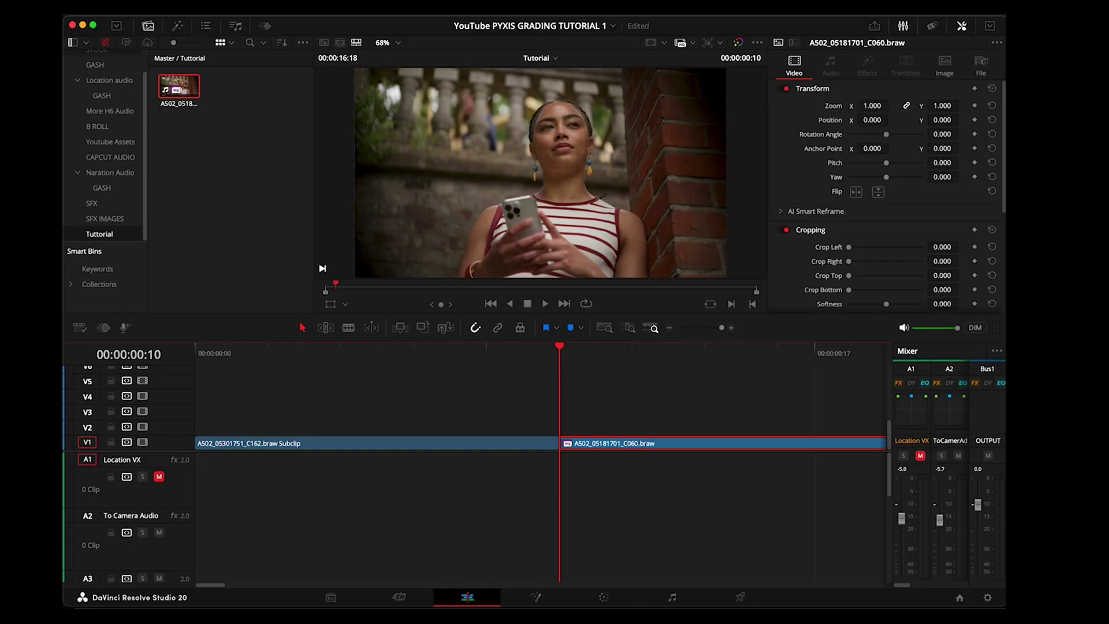
left_click_drag(848, 247, 879, 289)
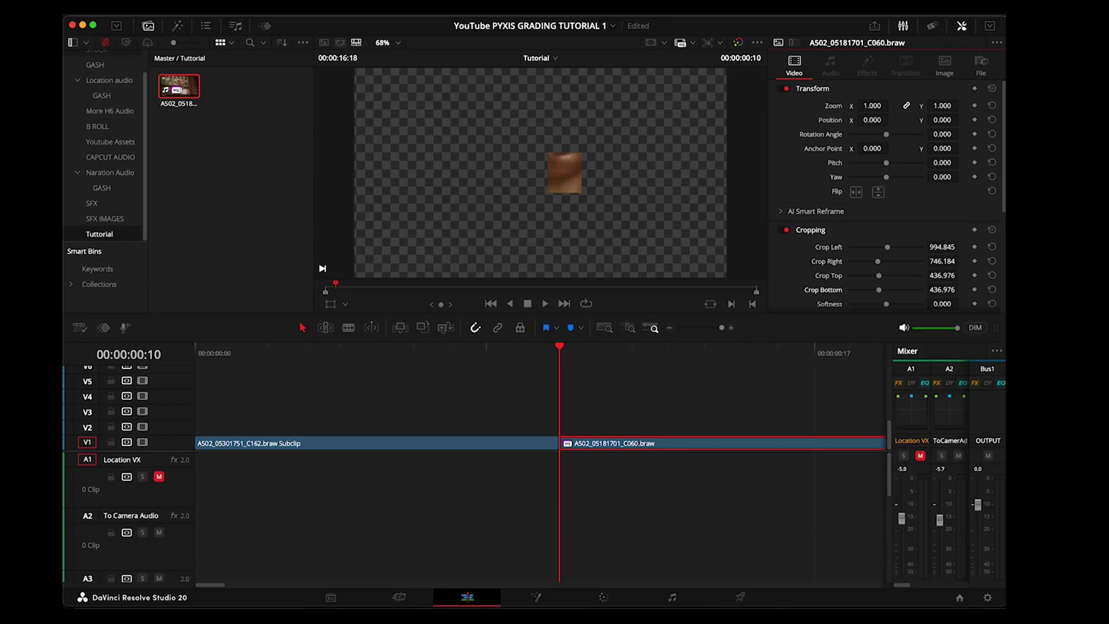
key("shift+6")
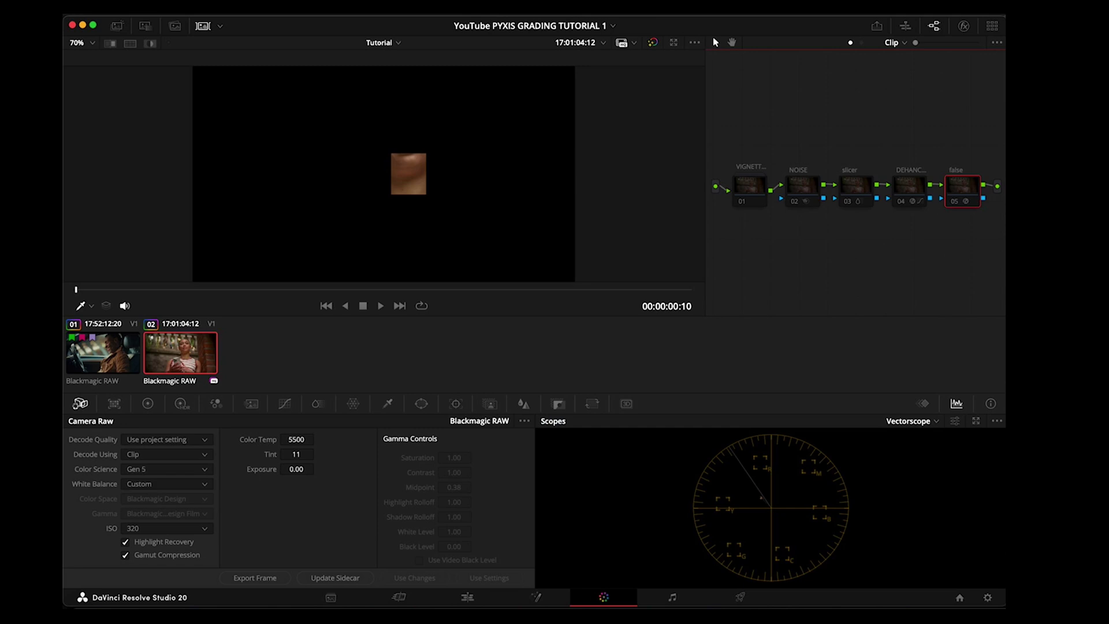
Raise the Camera Raw Tint from 11 to 37 while checking a floating vectorscope window.
left_click(976, 420)
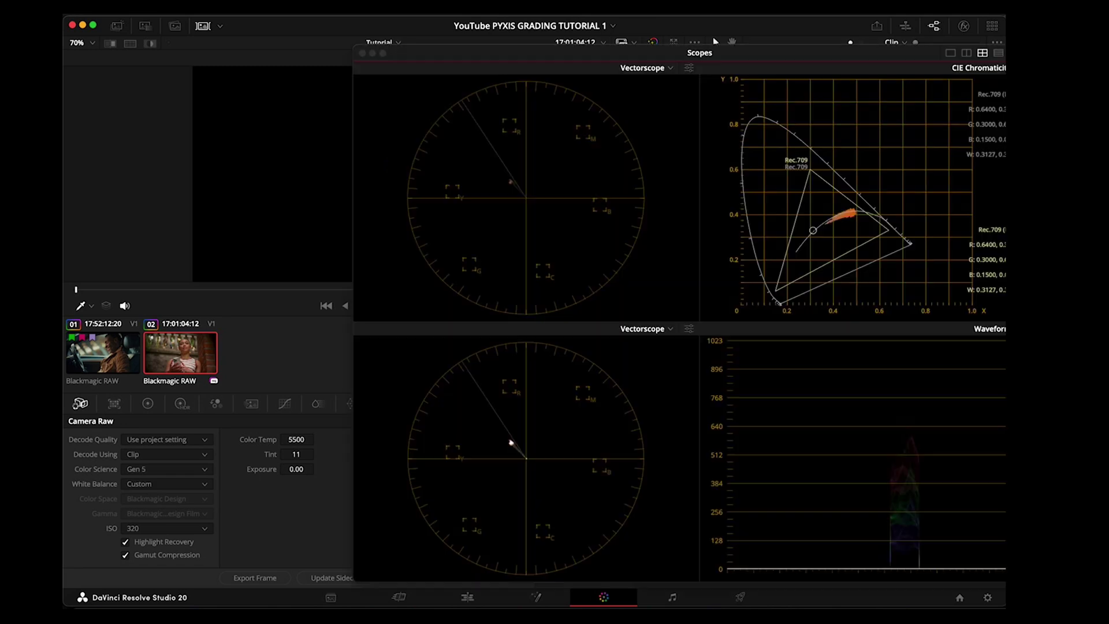
left_click_drag(700, 53, 868, 60)
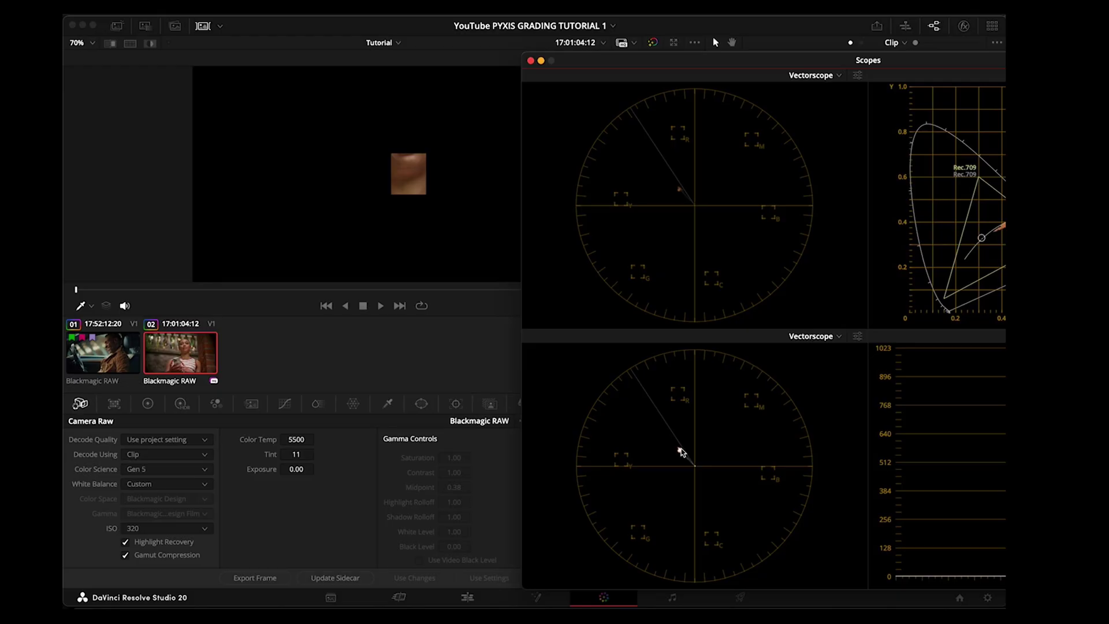
left_click_drag(296, 454, 318, 453)
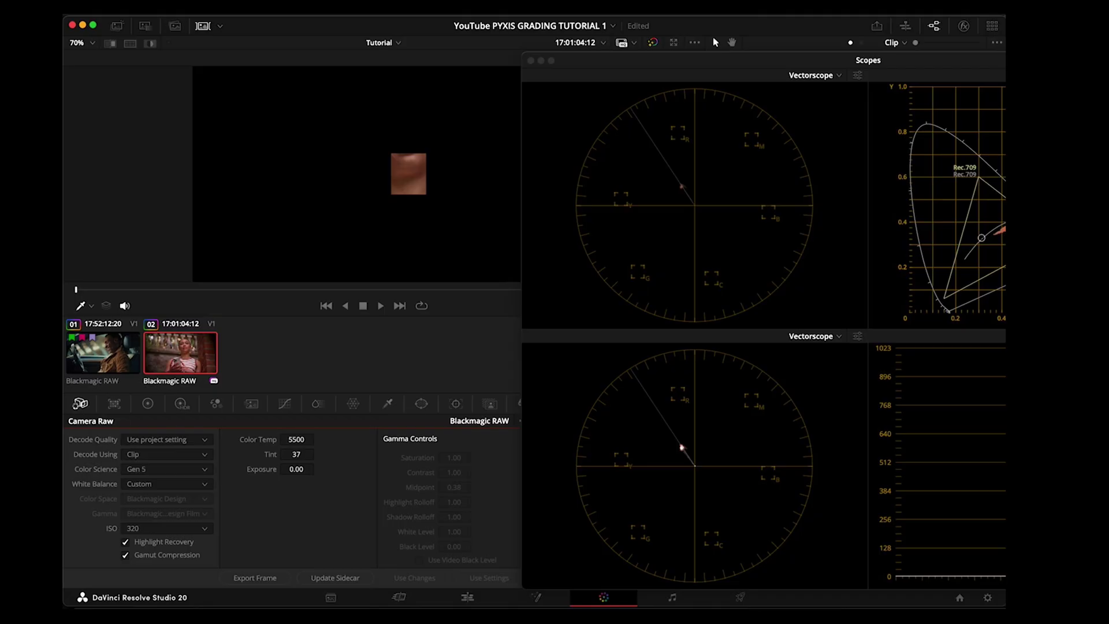
left_click(296, 454)
left_click(530, 60)
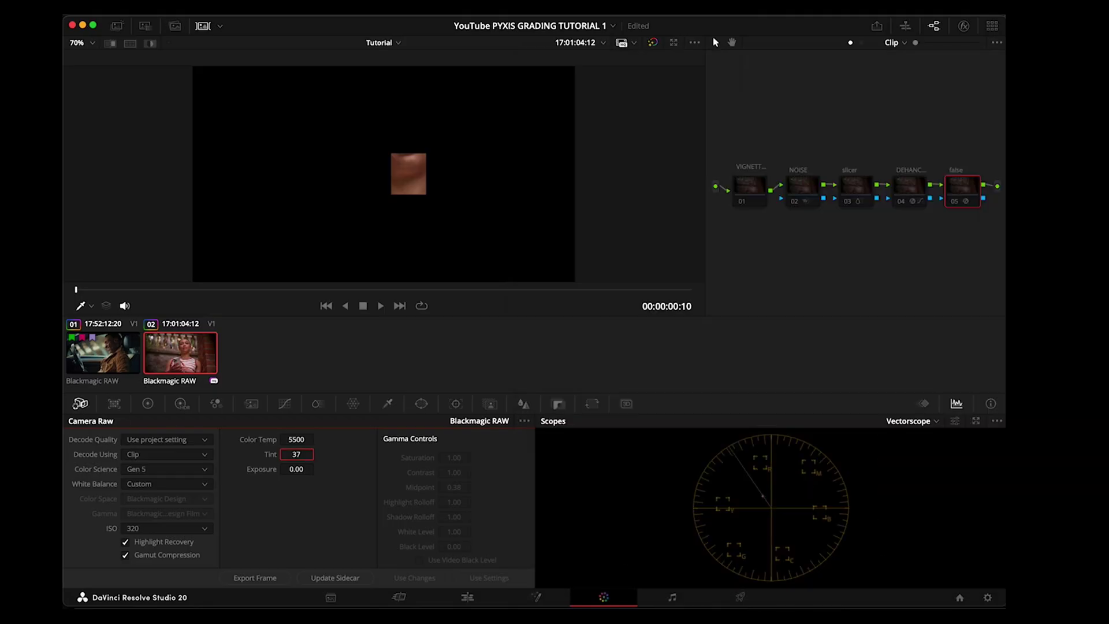
Turn off Cropping for the C060 clip in the Edit page Inspector, then go back to Color.
left_click(468, 597)
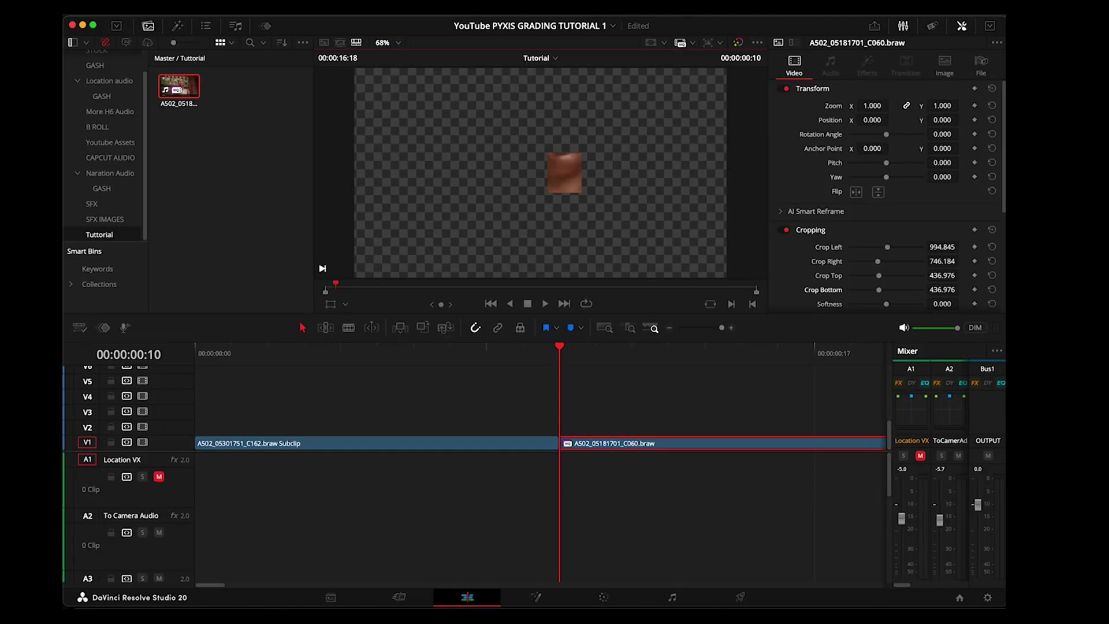
left_click(786, 230)
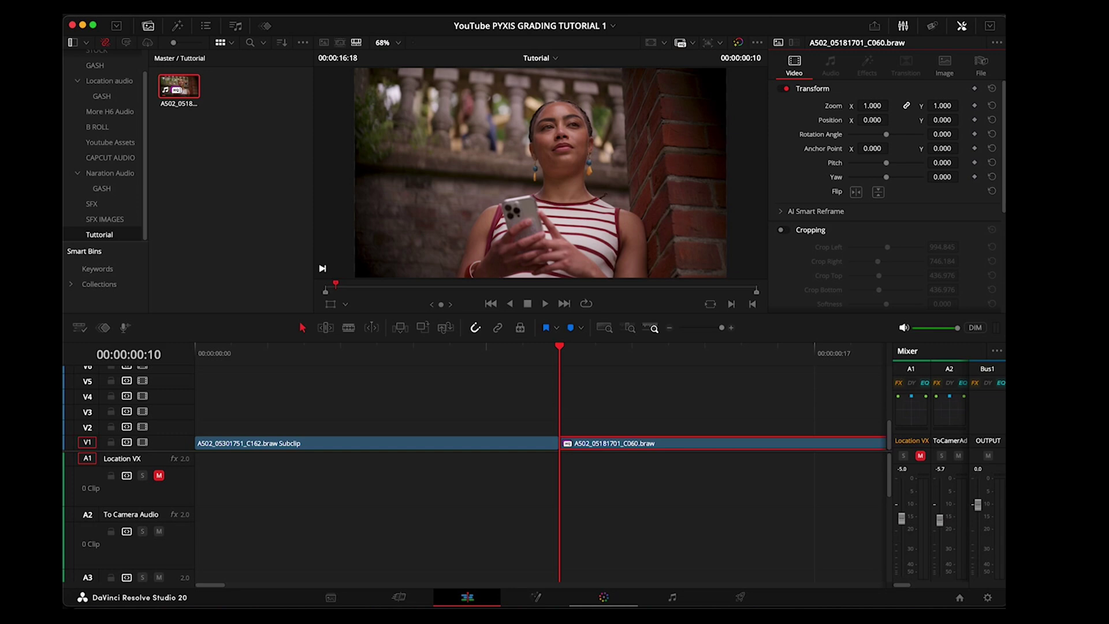
left_click(603, 597)
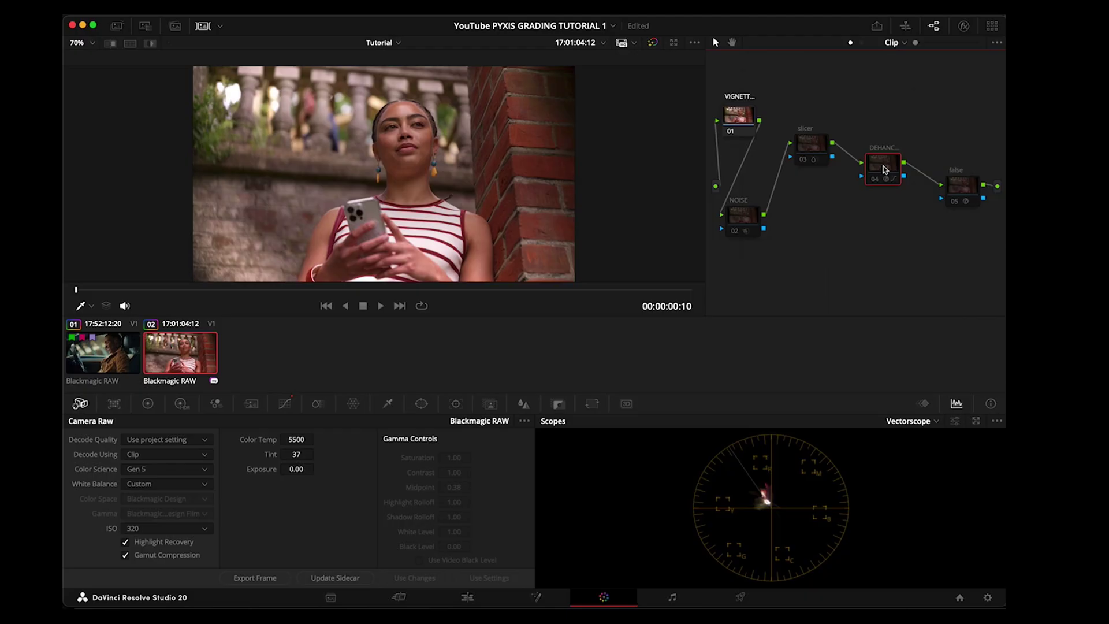
key("super+d")
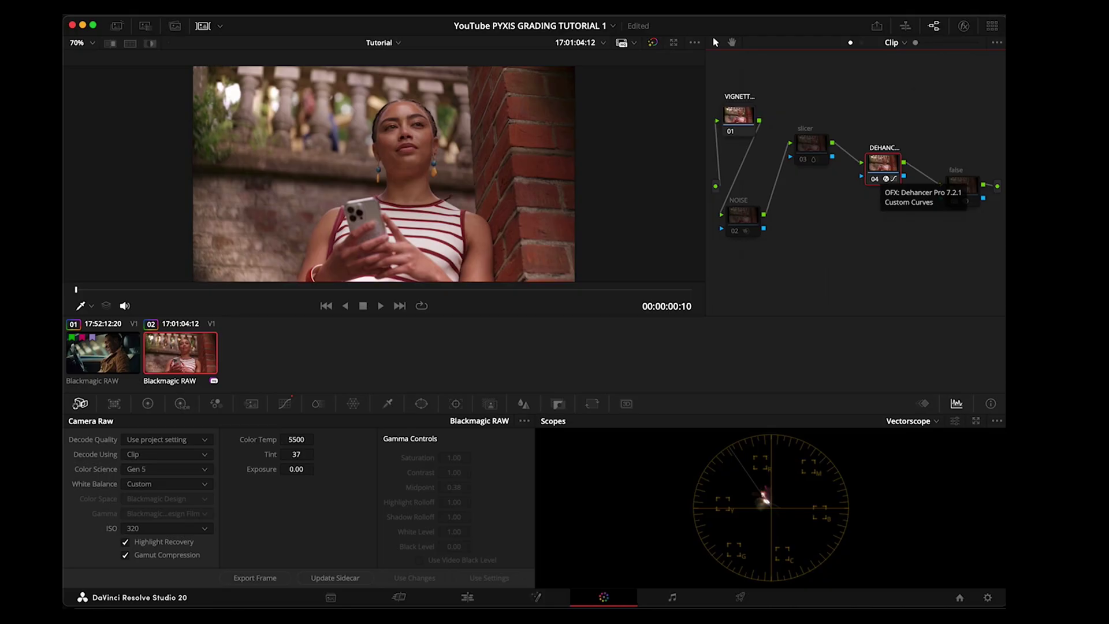
key("super+d")
key("super+d")
key("super+d")
key("super+d")
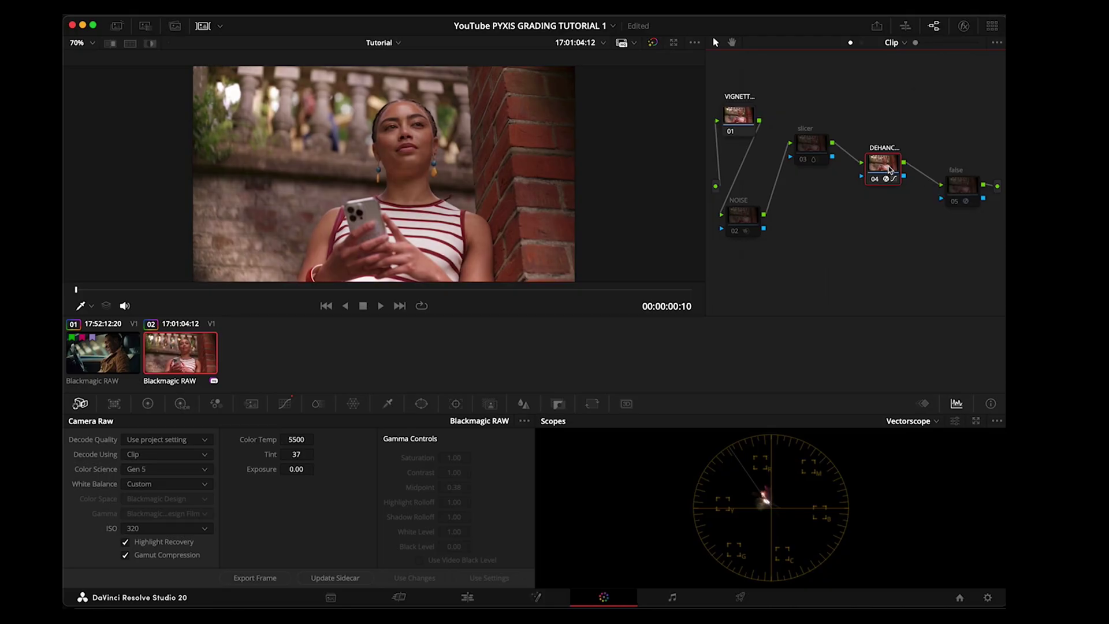
key("super+d")
key("super+d")
key("super+d")
key("super+d")
key("super+d")
key("super+d")
key("super+d")
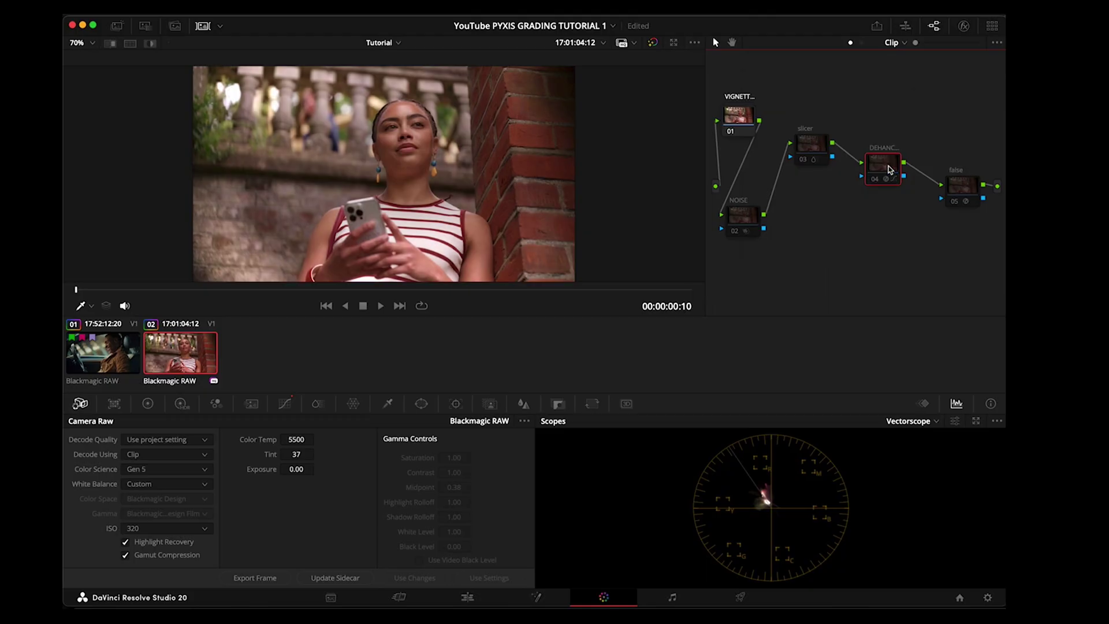
key("super+d")
key("super+d")
key("super+d")
key("super+d")
key("super+d")
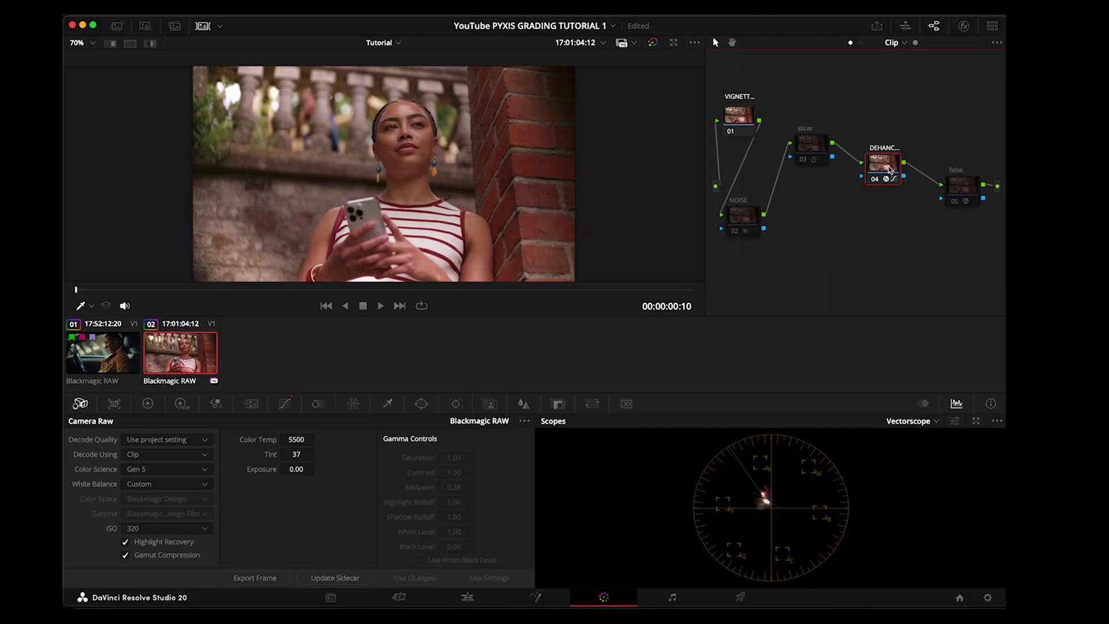
key("super+d")
key("super+d")
Review the Dehancer Pro settings (Kodak Vision3 500T, -2.000 push/pull) in the enlarged viewer.
left_click(963, 25)
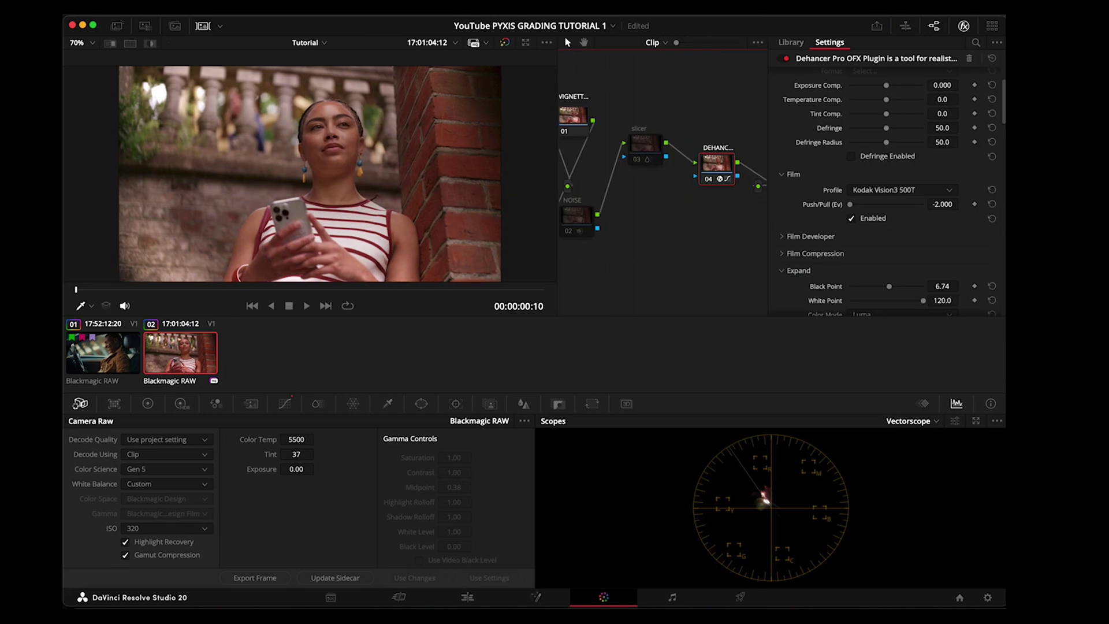
scroll(884, 190, "up", 3)
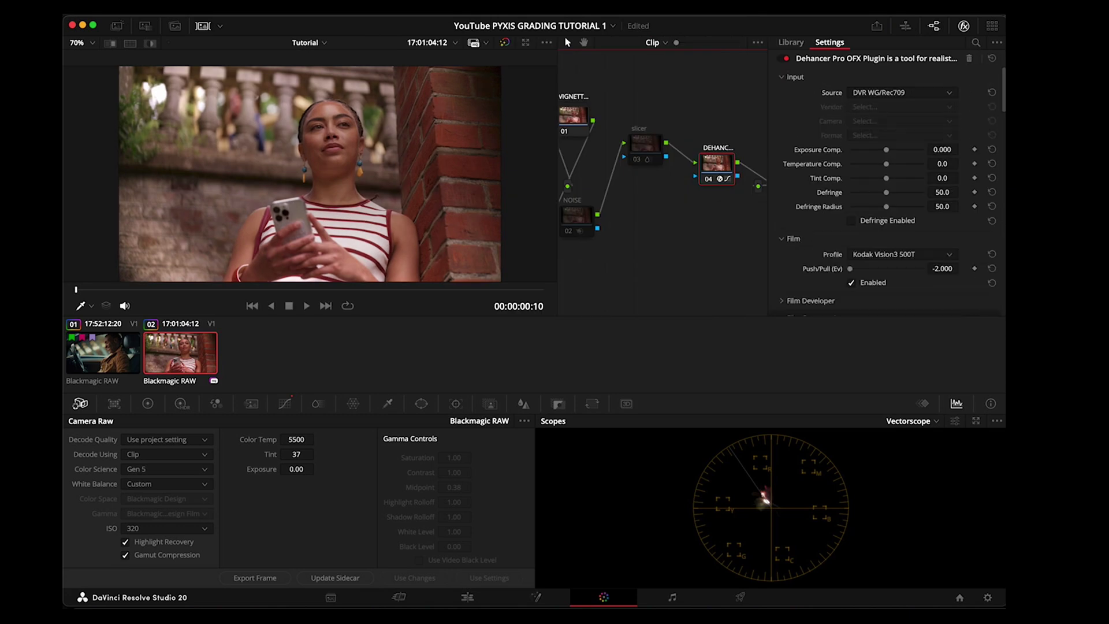
key("alt+f")
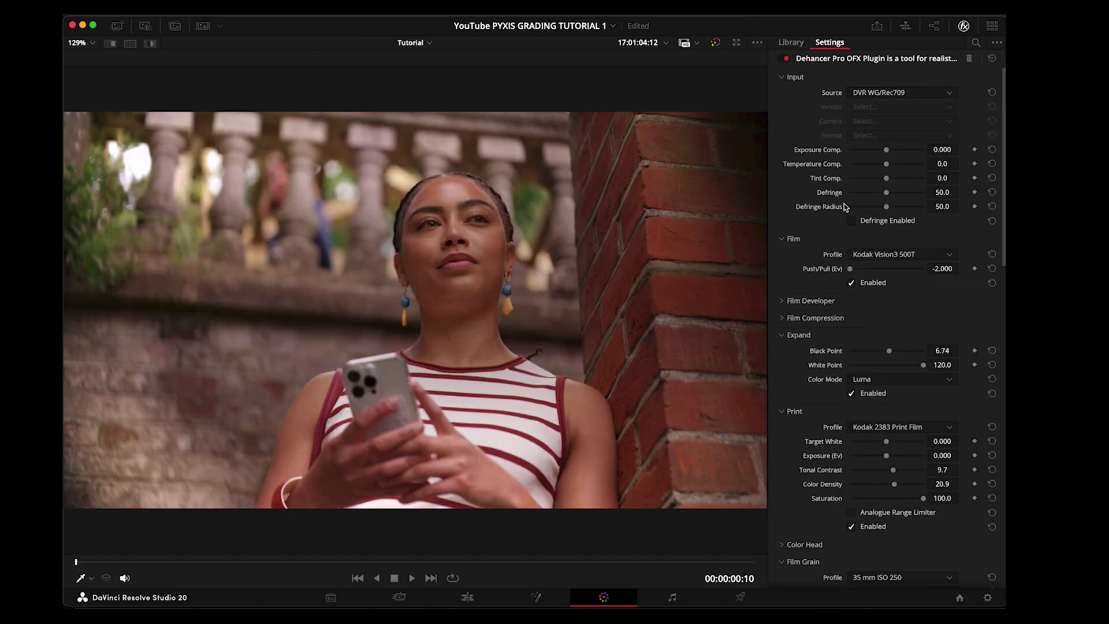
scroll(912, 164, "down", 2)
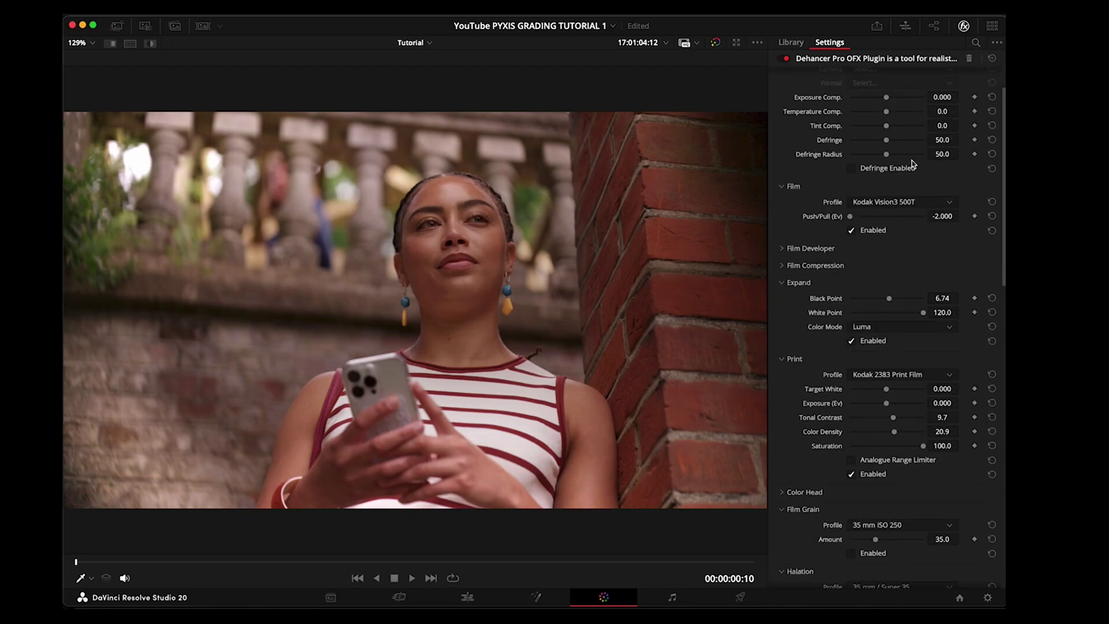
scroll(912, 164, "down", 4)
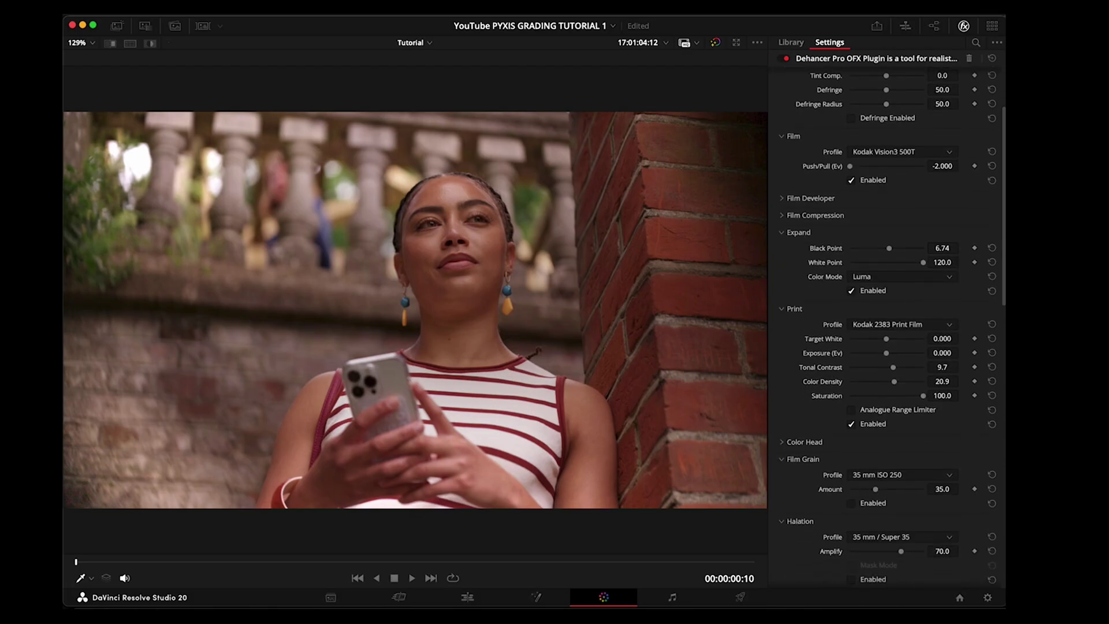
scroll(921, 160, "down", 5)
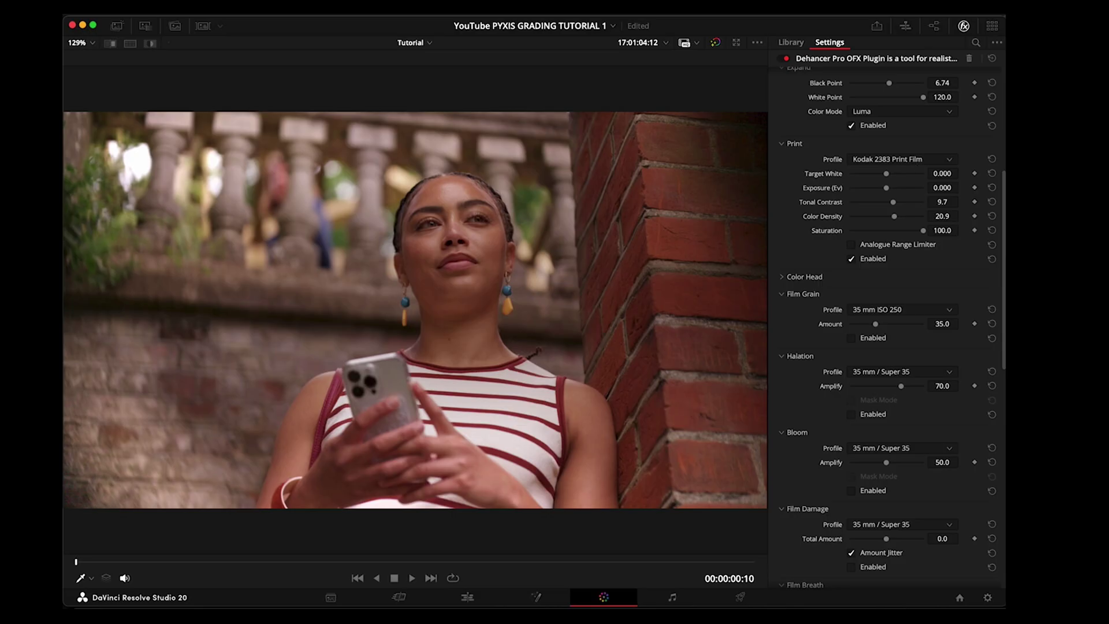
scroll(907, 166, "down", 4)
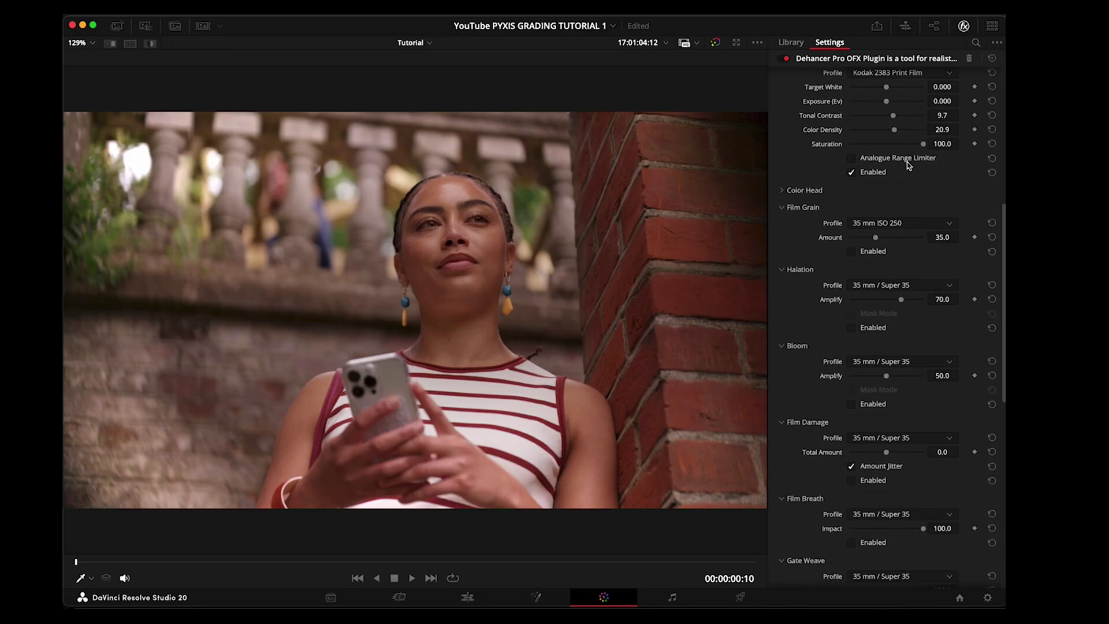
scroll(908, 166, "down", 10)
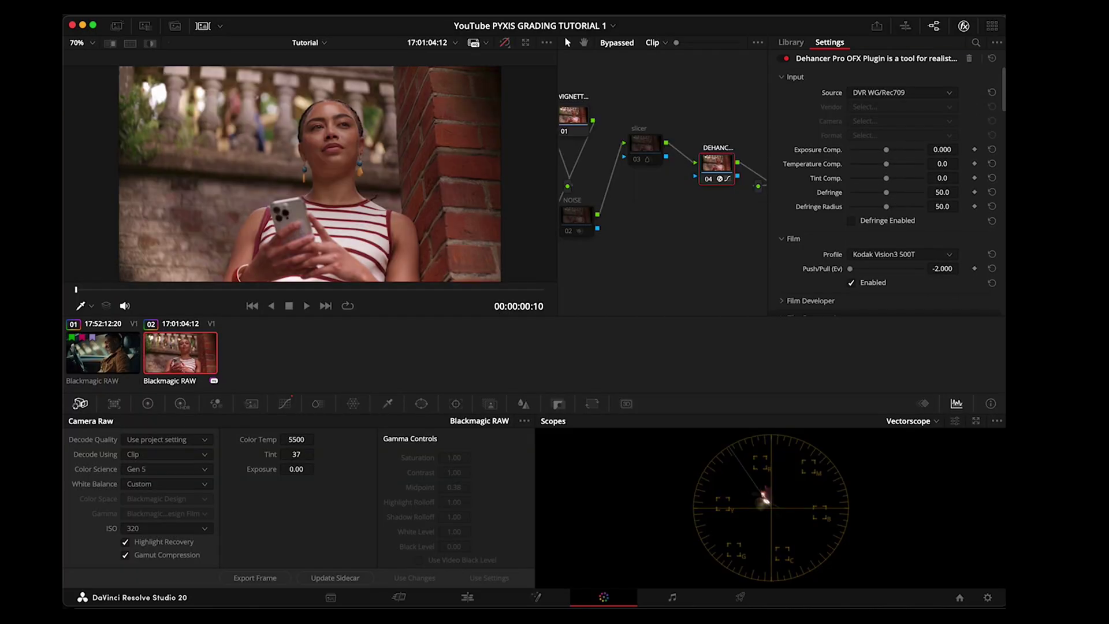
Toggle the grade bypass repeatedly to compare graded and ungraded images, then select slicer node 03.
left_click(504, 43)
left_click(504, 43)
left_click(504, 43)
left_click(505, 43)
left_click(504, 44)
left_click(505, 43)
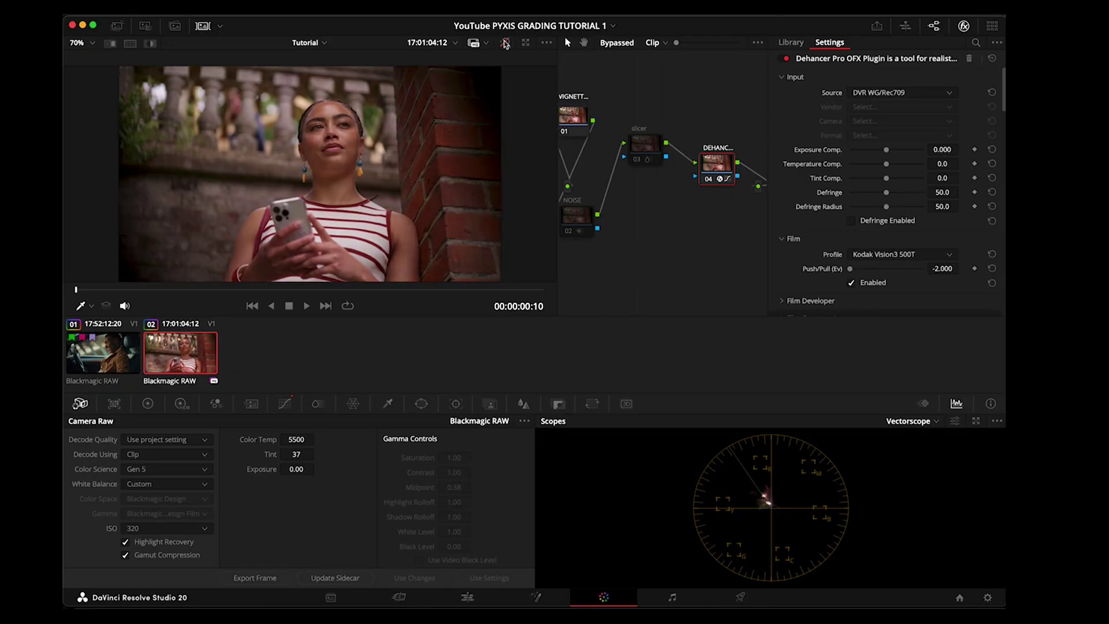
left_click(505, 43)
left_click(504, 43)
left_click(505, 44)
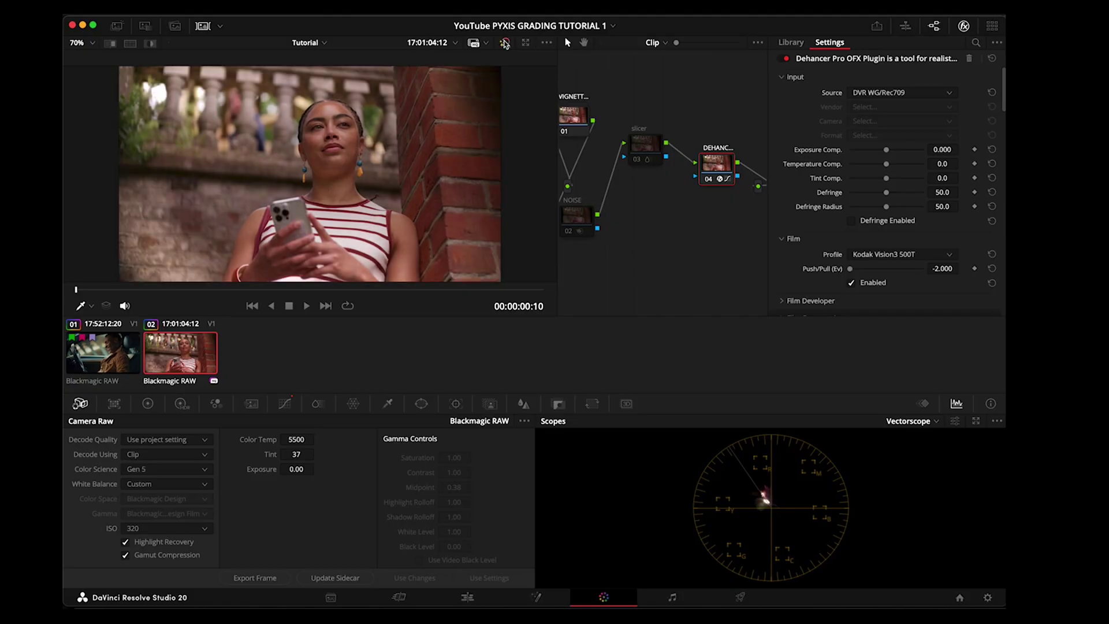
left_click(504, 43)
left_click(505, 43)
left_click(505, 43)
left_click(505, 43)
left_click(505, 43)
left_click(504, 43)
left_click(504, 43)
left_click(505, 43)
left_click(505, 44)
left_click(505, 44)
left_click(647, 147)
Move the slicer node up in the graph, show its ColorSlice controls, and check the floating scopes.
left_click_drag(647, 146, 687, 121)
left_click(318, 403)
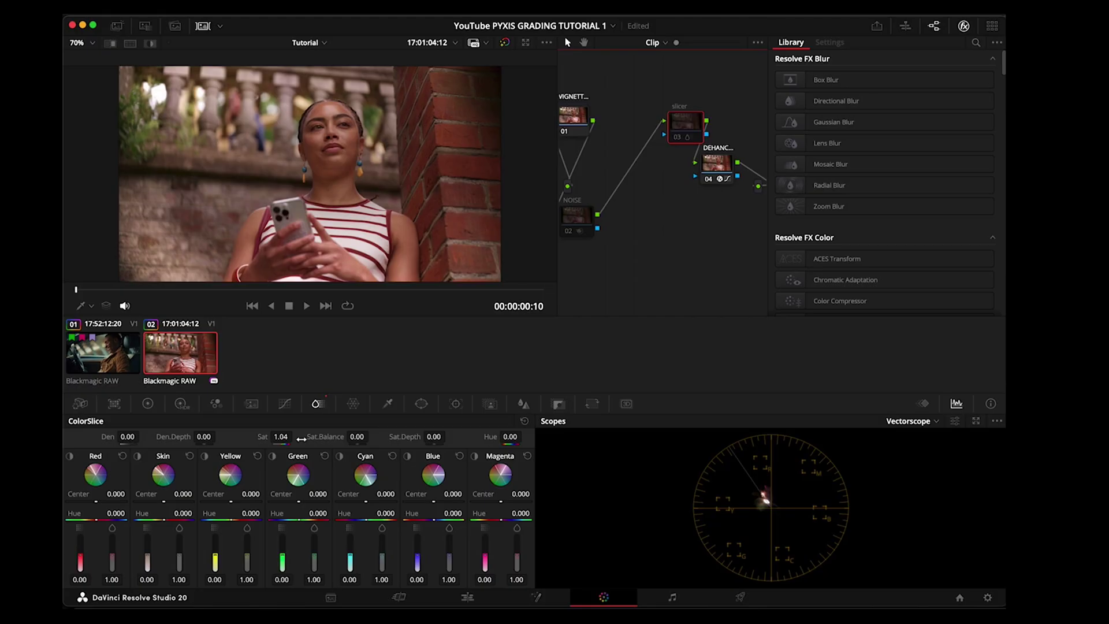
left_click(954, 420)
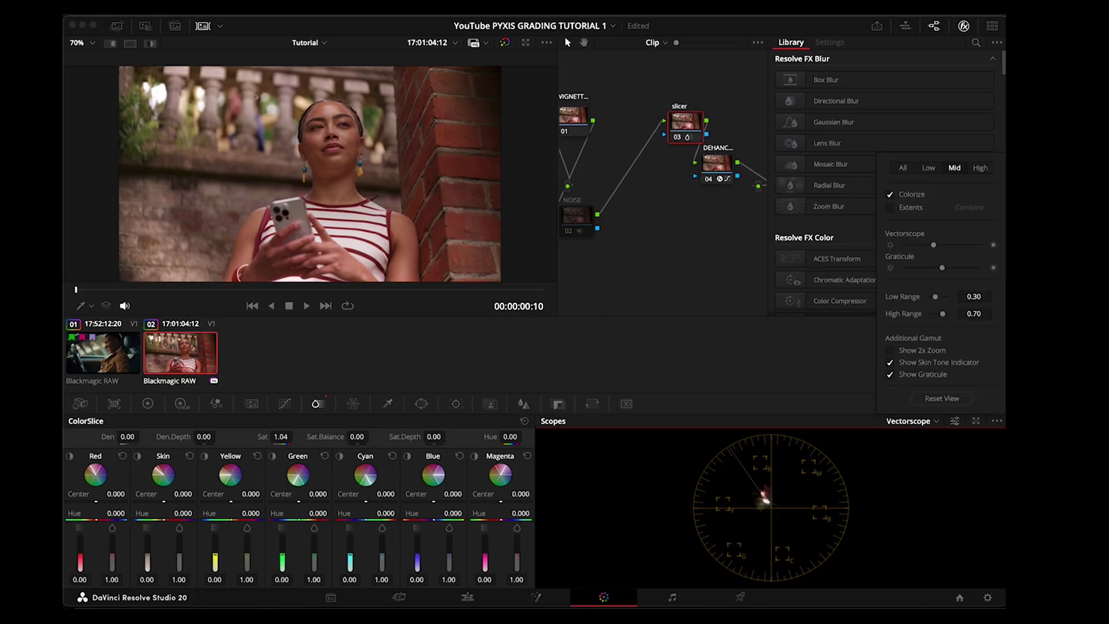
left_click(955, 421)
key("super+shift+w")
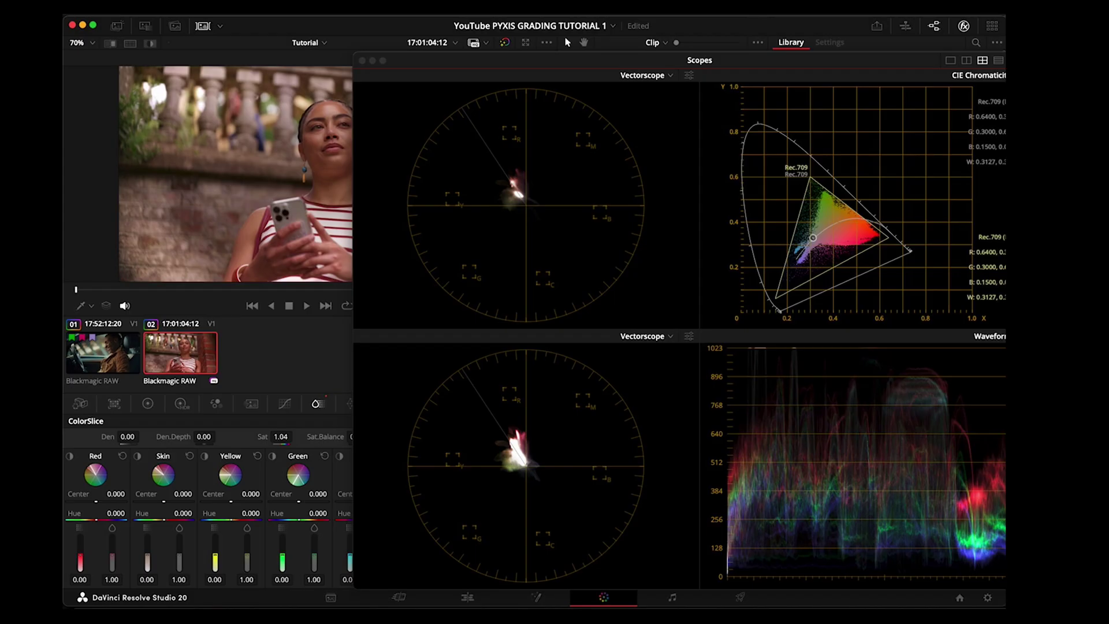
left_click_drag(699, 60, 930, 58)
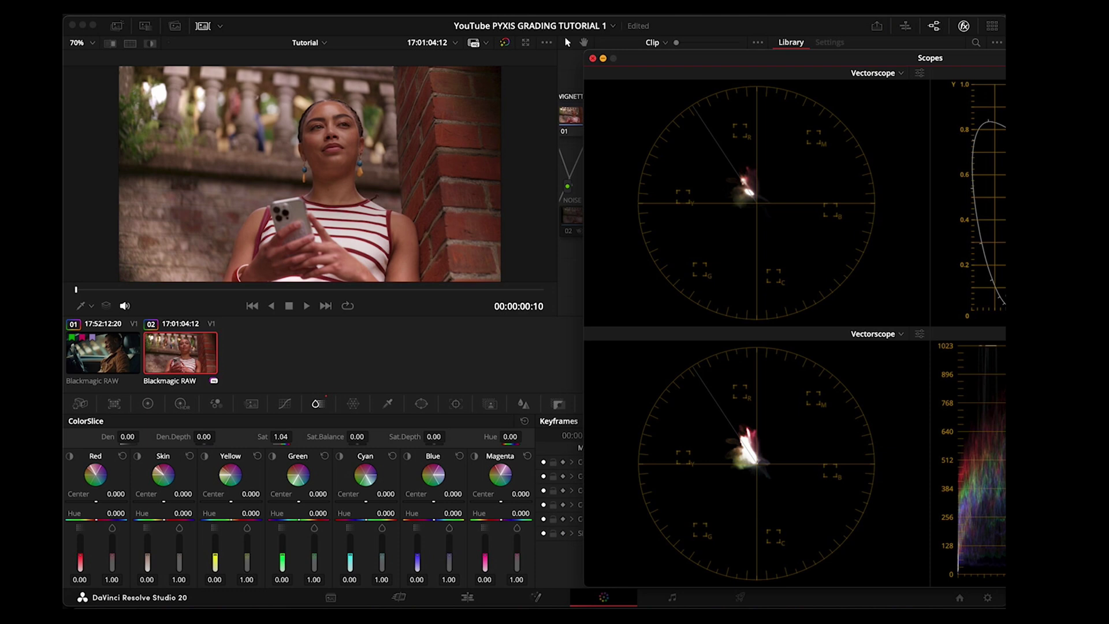
key("super+shift+w")
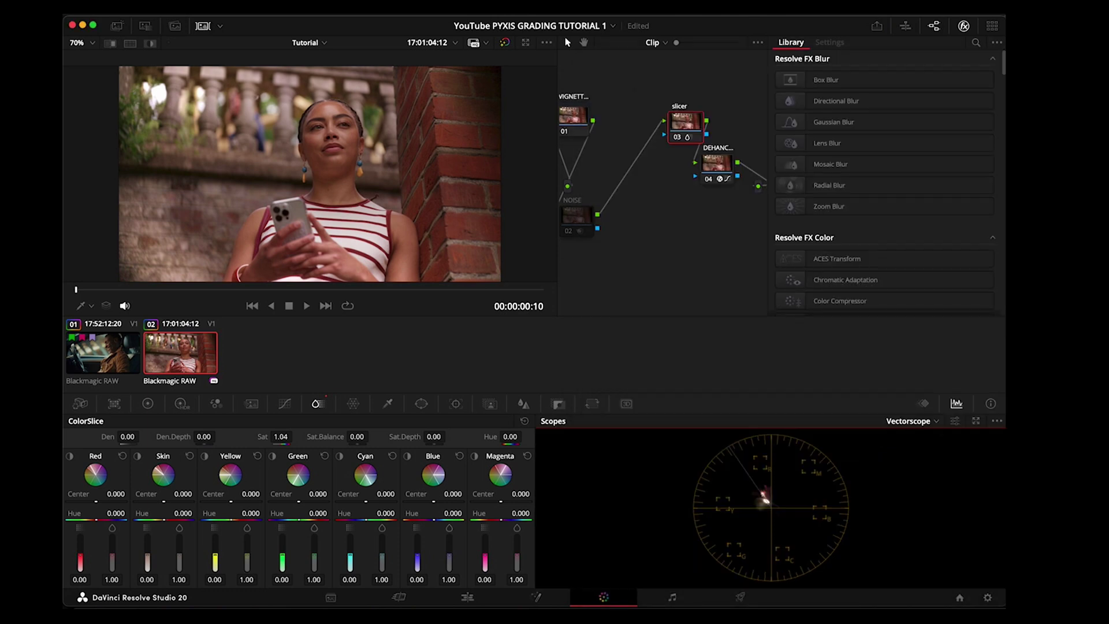
Raise ColorSlice saturation to 1.04, compare against the bypassed image, then open the node graph menu.
left_click_drag(281, 436, 296, 436)
left_click(504, 43)
left_click(506, 44)
left_click(506, 44)
left_click(506, 44)
left_click(934, 25)
left_click(934, 26)
right_click(748, 96)
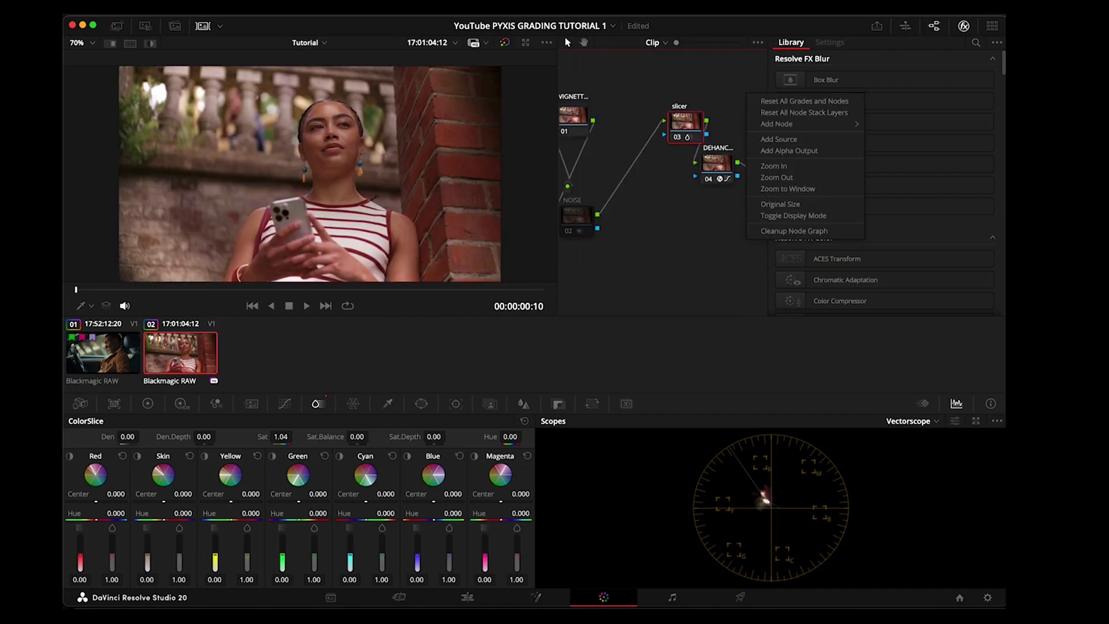
Tidy the node graph, enable the false node, and set the clip's ISO to 250.
left_click(794, 230)
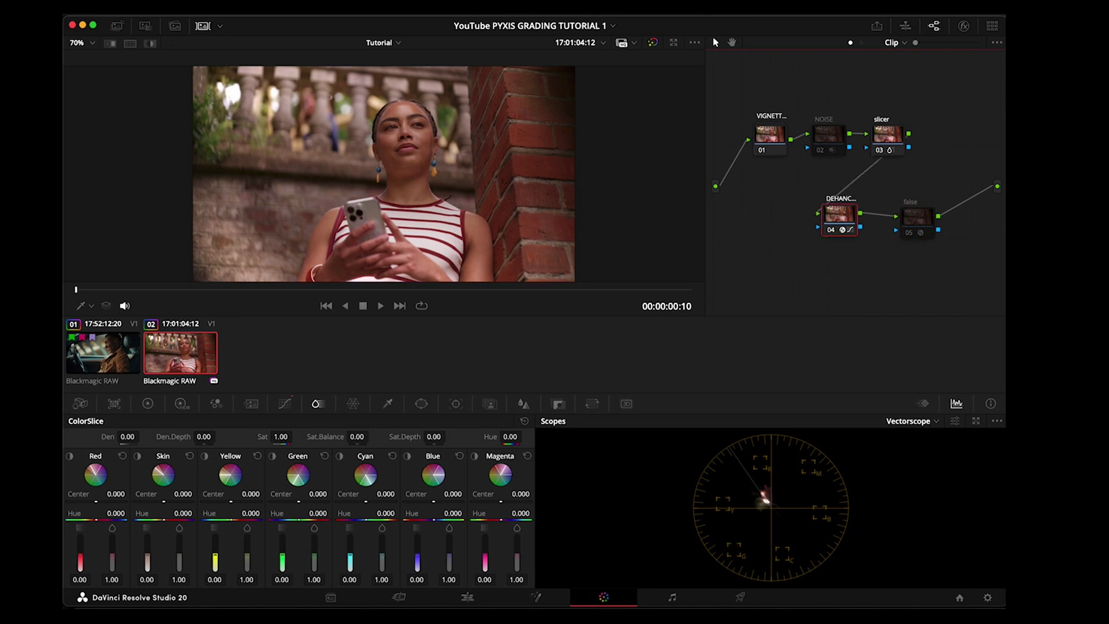
left_click(914, 222)
key("ctrl+d")
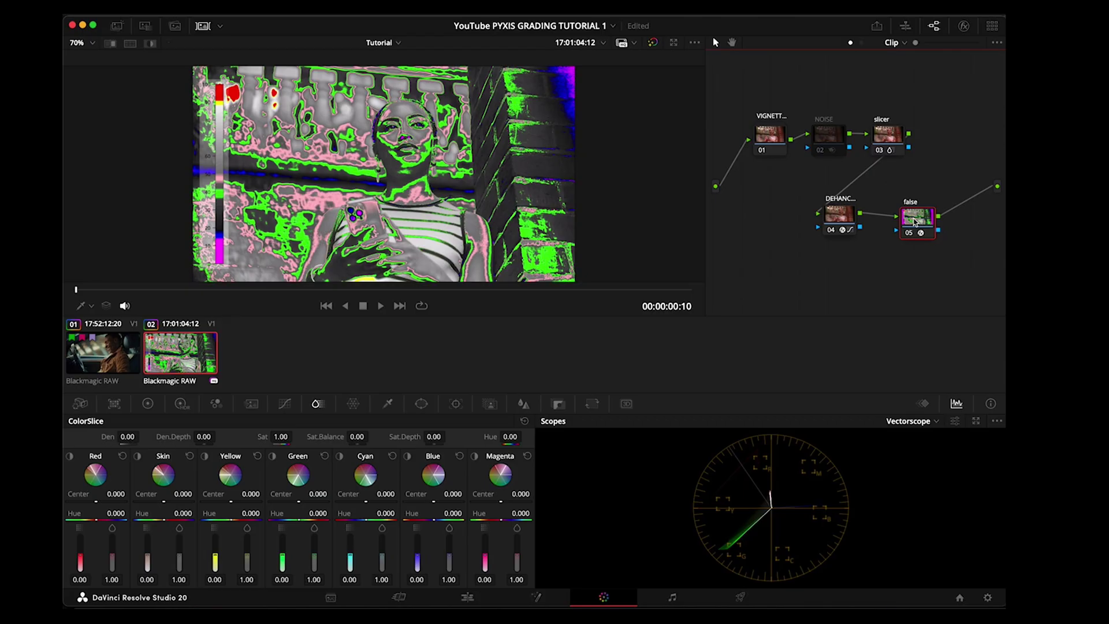
left_click(80, 404)
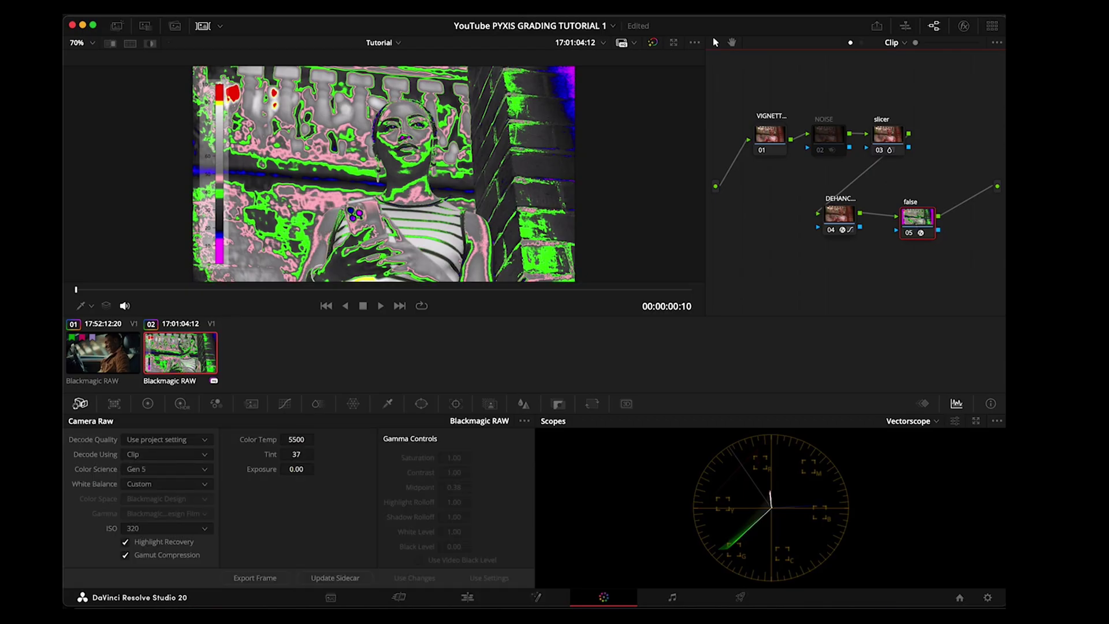
left_click(167, 528)
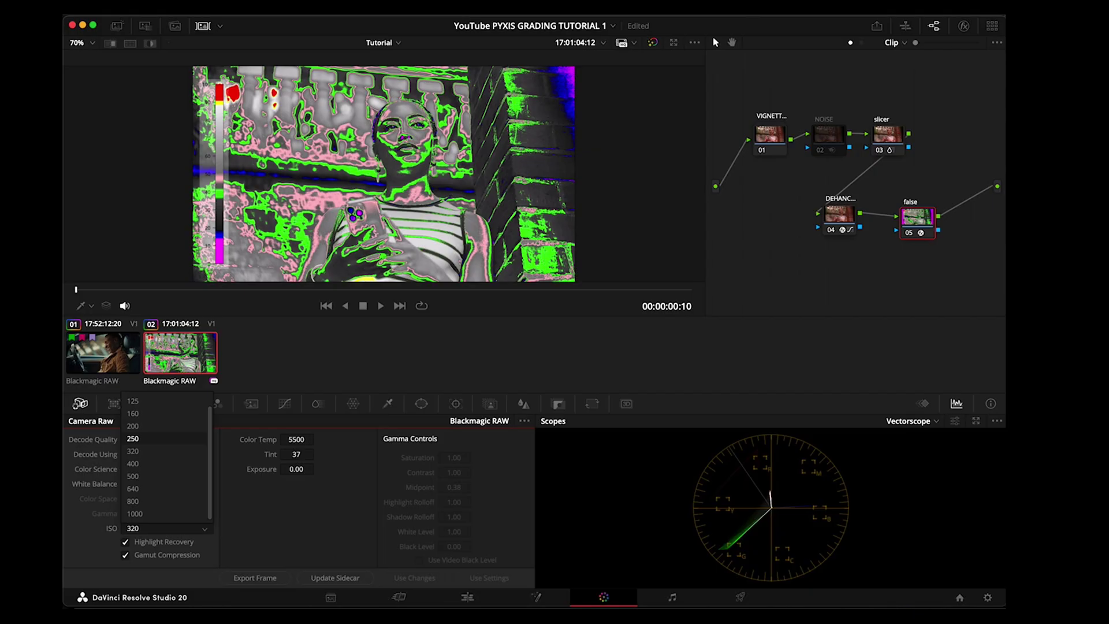
left_click(141, 440)
Disable the false node again and return the clip's ISO to 320.
key("ctrl+d")
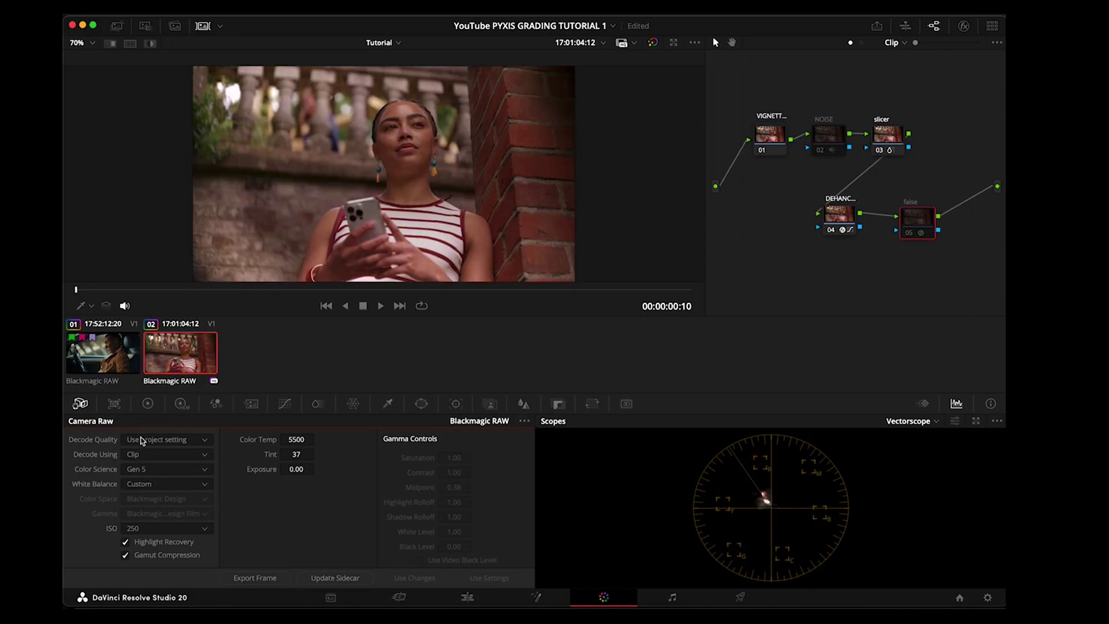
left_click(149, 528)
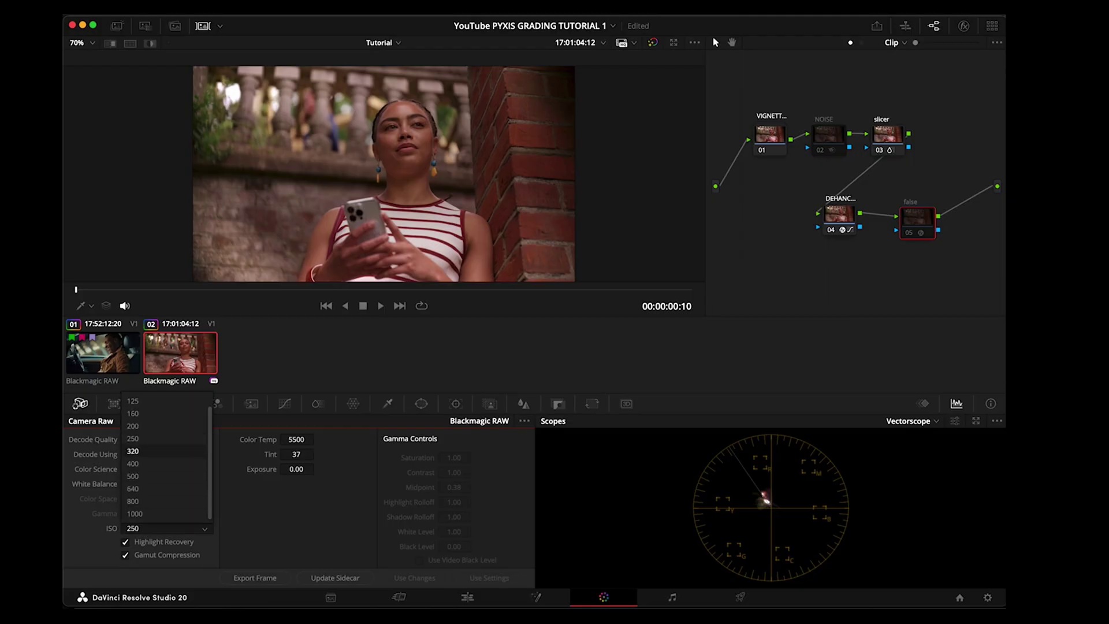
left_click(132, 452)
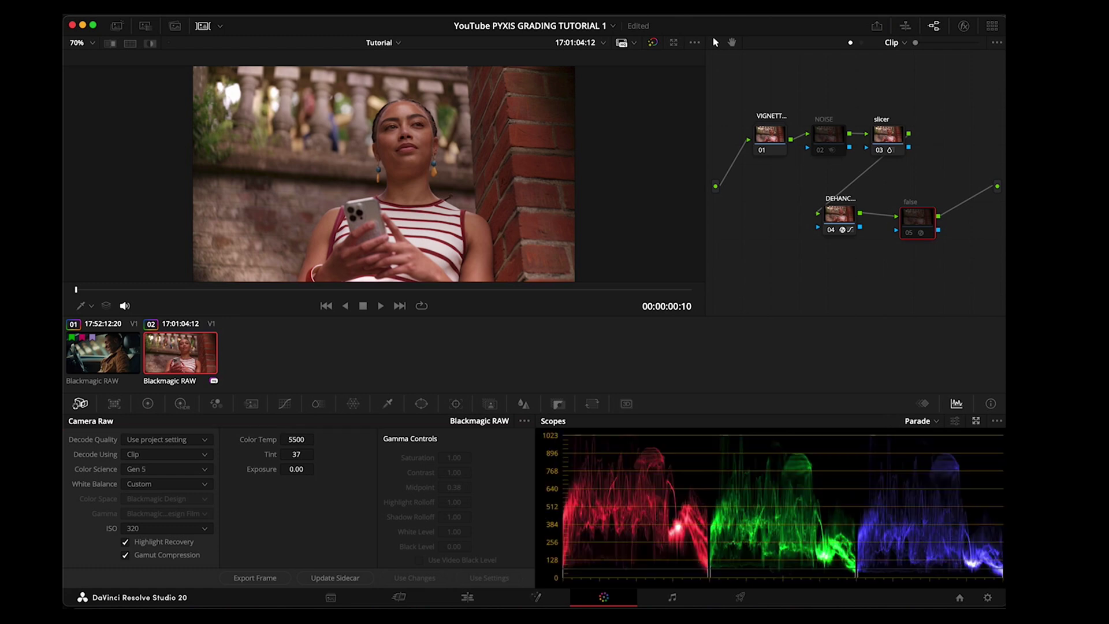
Pop the scopes out into a larger window and select the car clip 01.
left_click(975, 420)
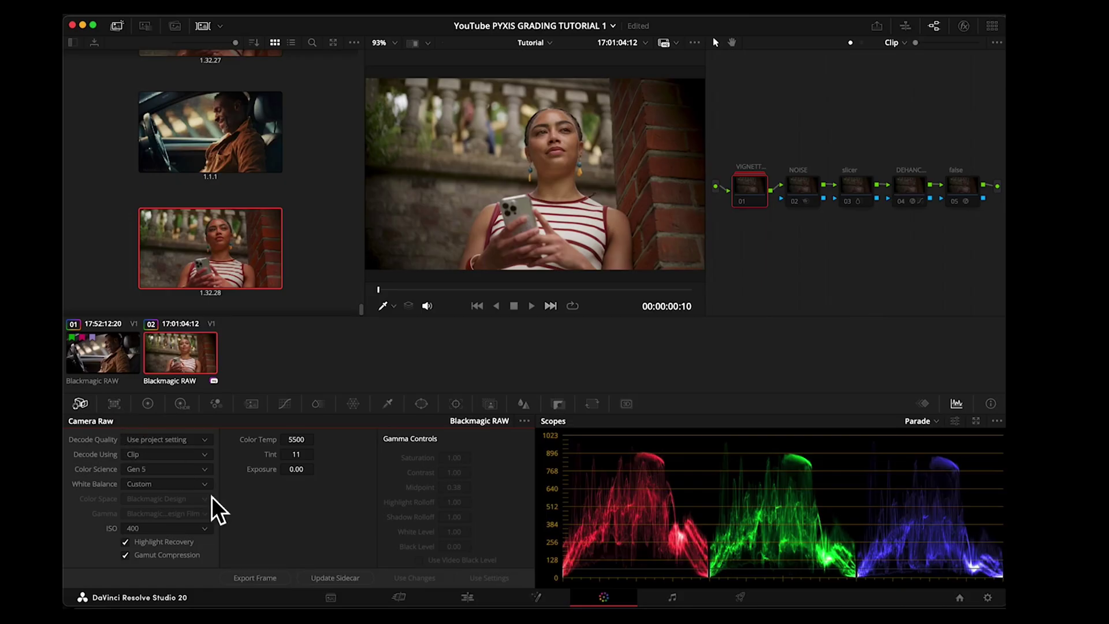
left_click(103, 355)
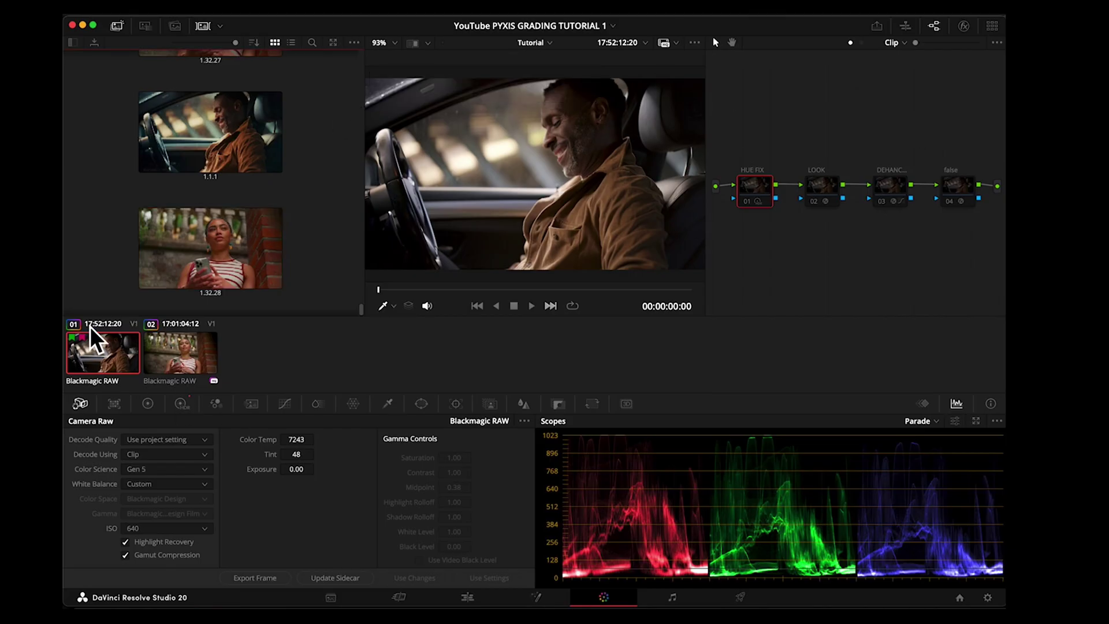
left_click(164, 348)
left_click(110, 347)
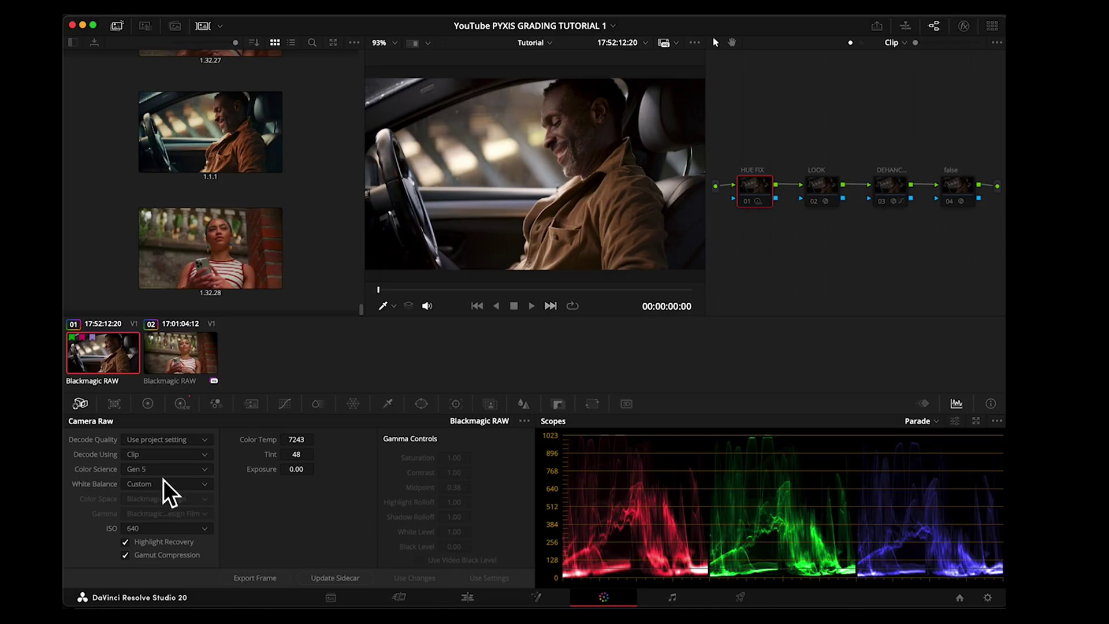
Set the car clip's Decode Using to Camera metadata.
left_click(197, 438)
left_click(243, 469)
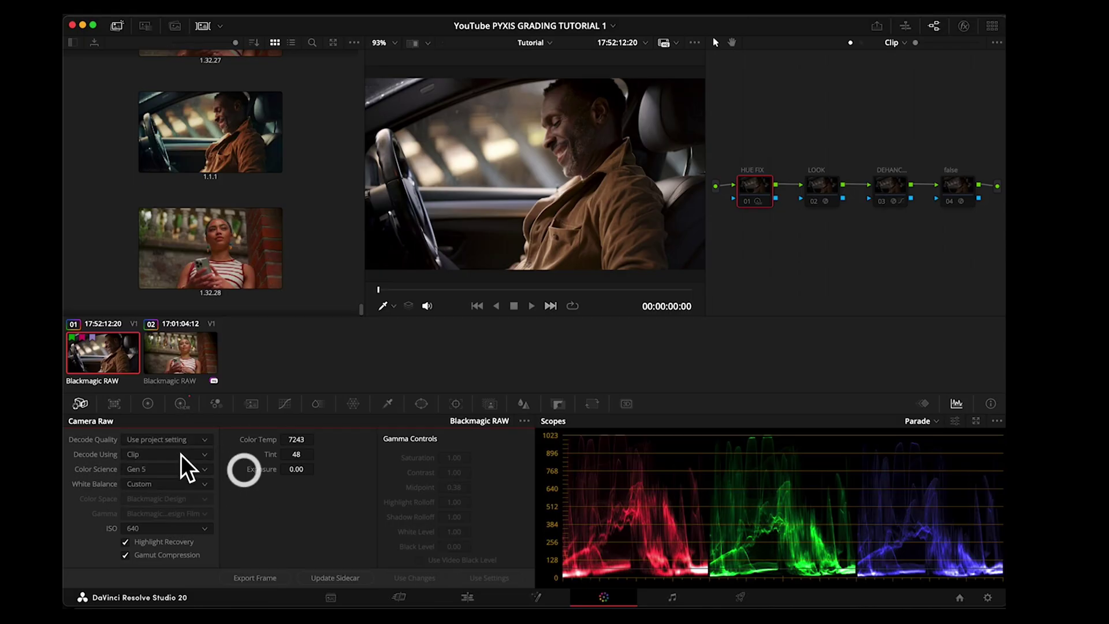
left_click(181, 454)
left_click(161, 482)
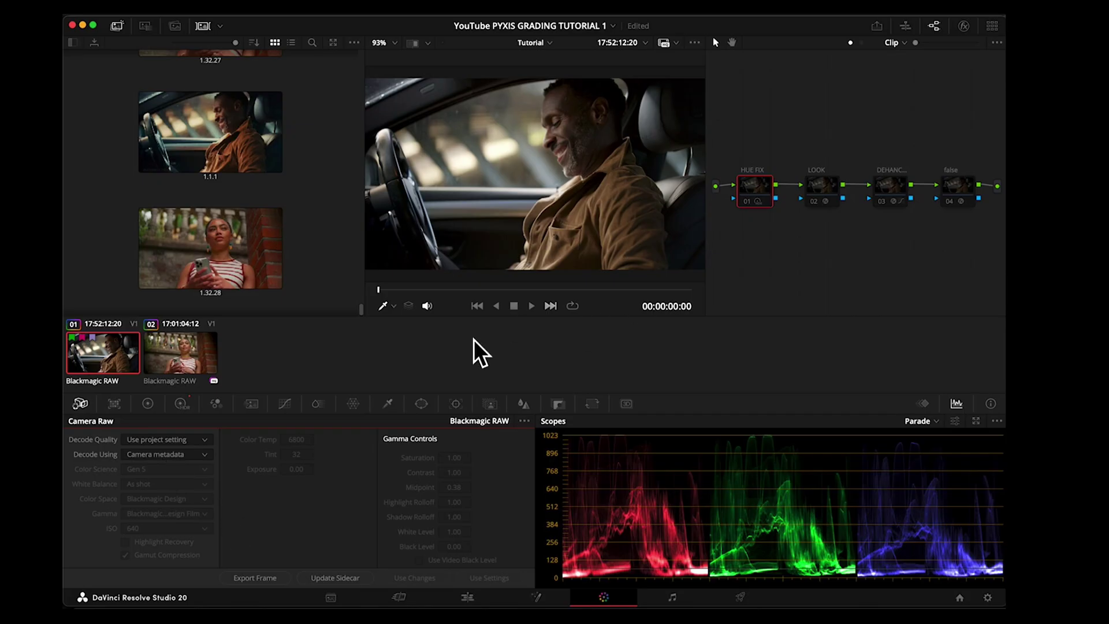
Decode the car clip from its own Clip settings: Custom white balance, 7243 K, tint 48.
left_click(201, 454)
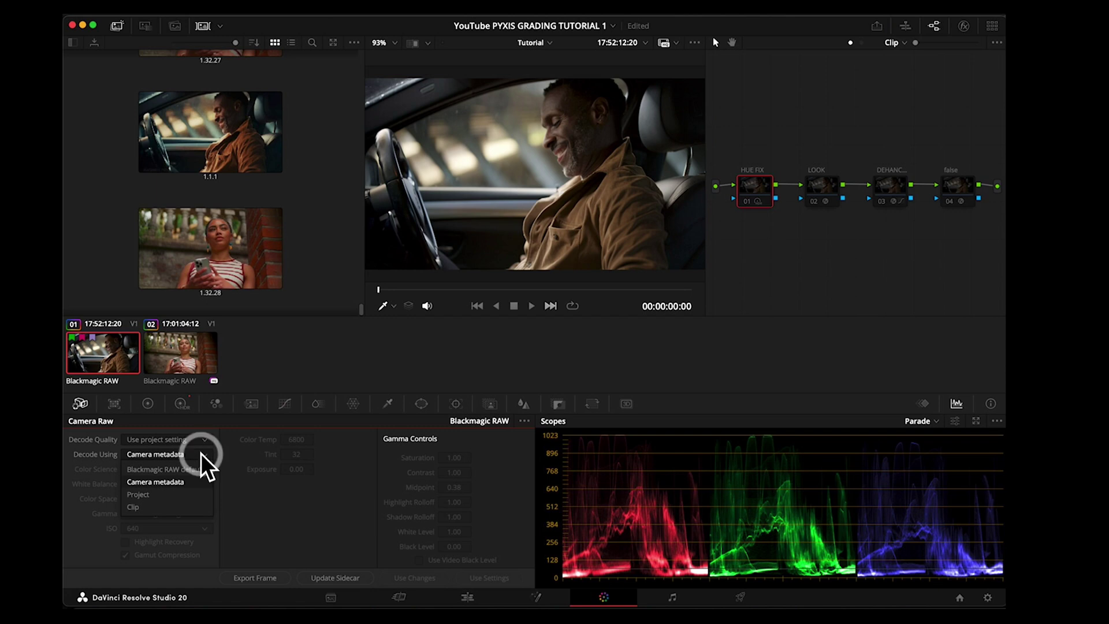
left_click(156, 507)
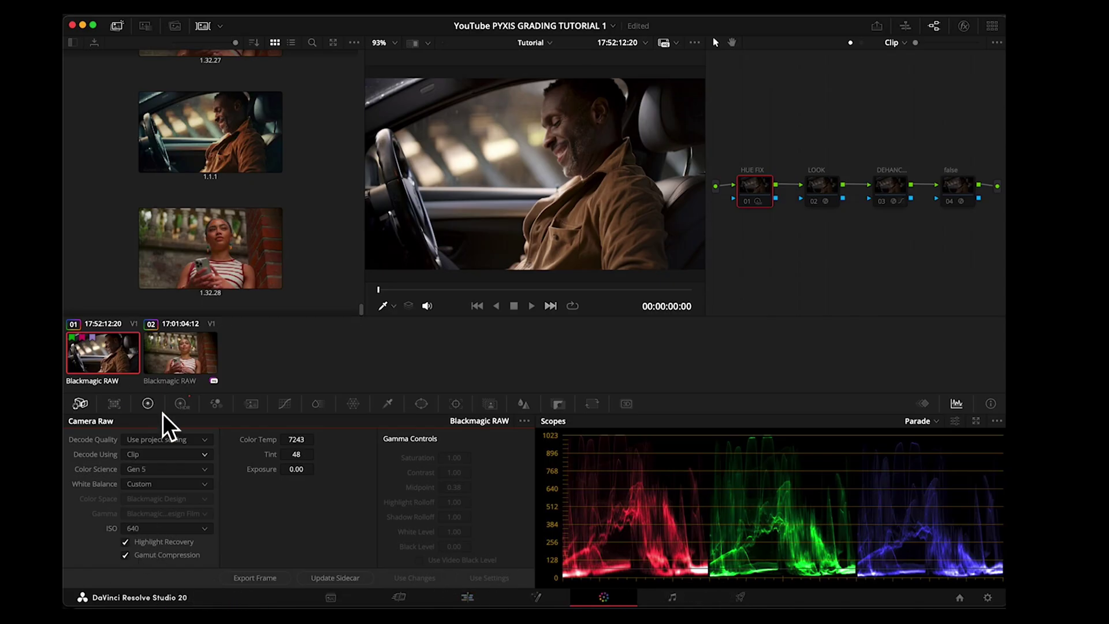
On the Edit page, crop the car clip in from the left using the Inspector's Cropping sliders.
left_click(466, 598)
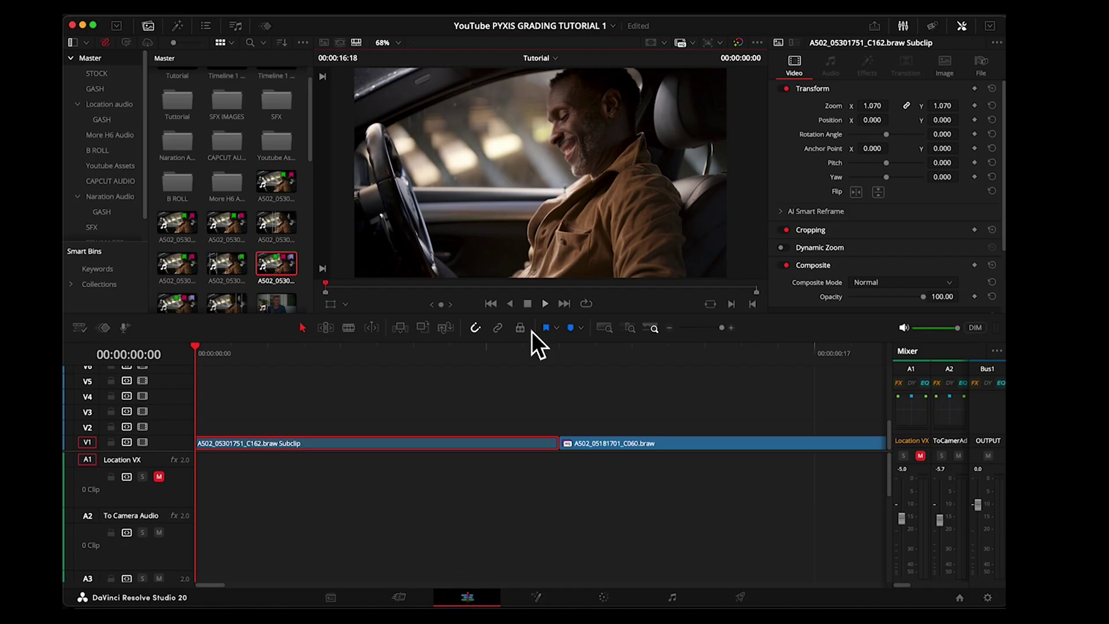
left_click(206, 361)
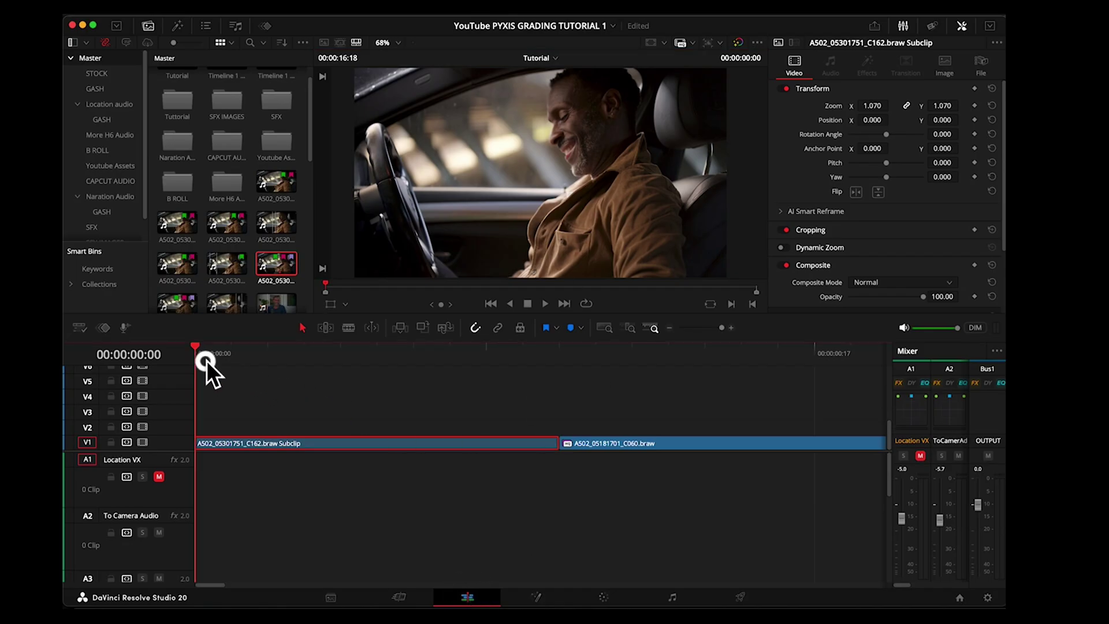
left_click(850, 230)
left_click_drag(850, 245, 911, 277)
Back on the Color page, switch the docked scope from parade to vectorscope.
left_click(603, 596)
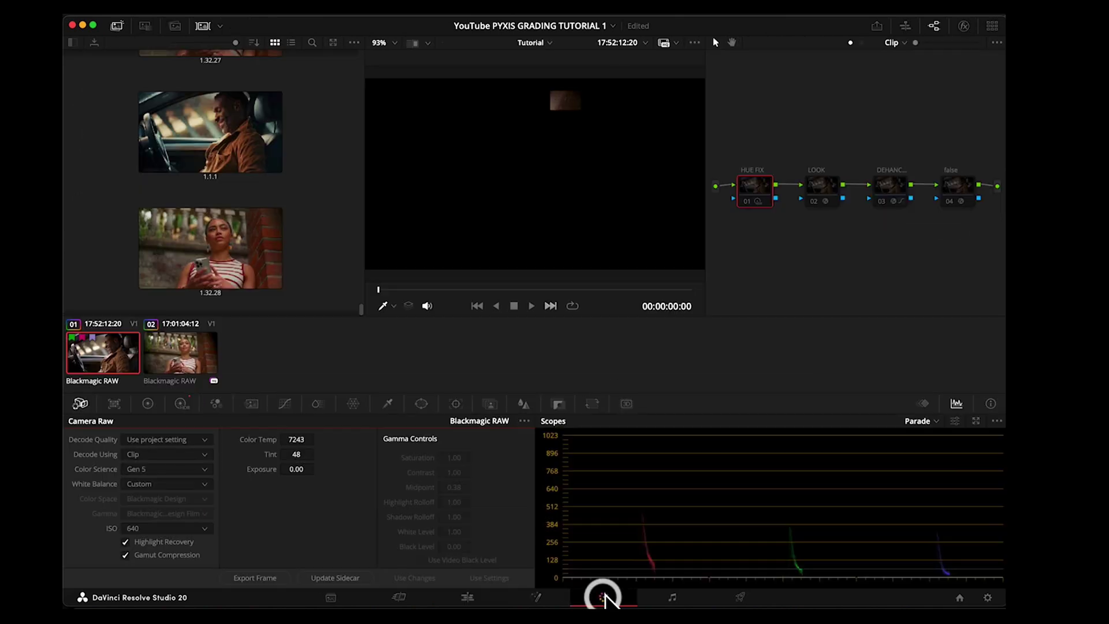
left_click(955, 421)
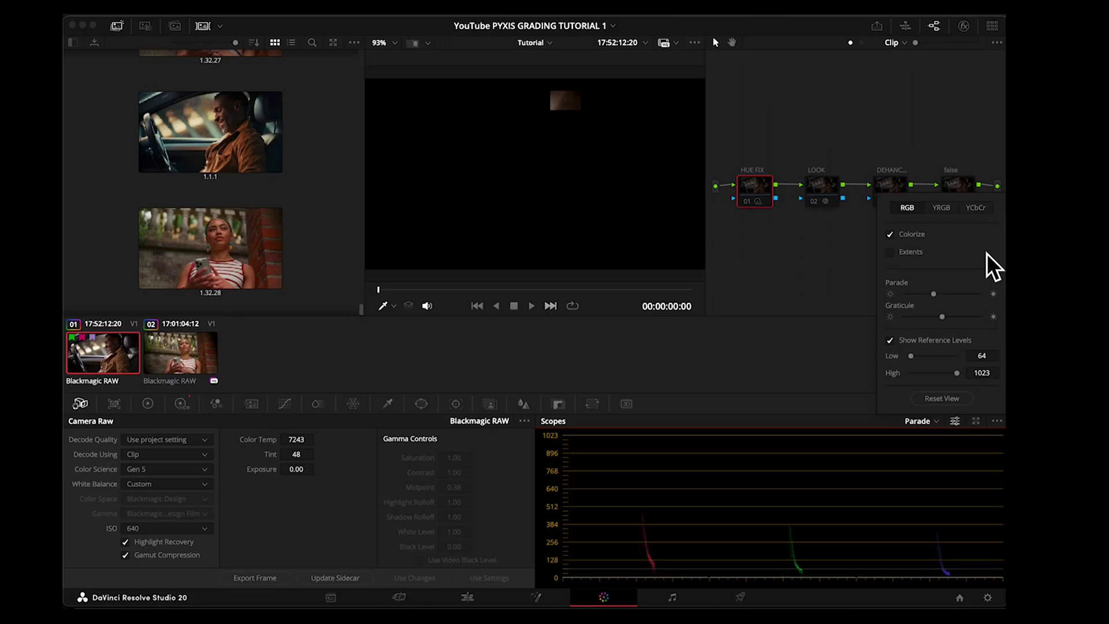
left_click(918, 421)
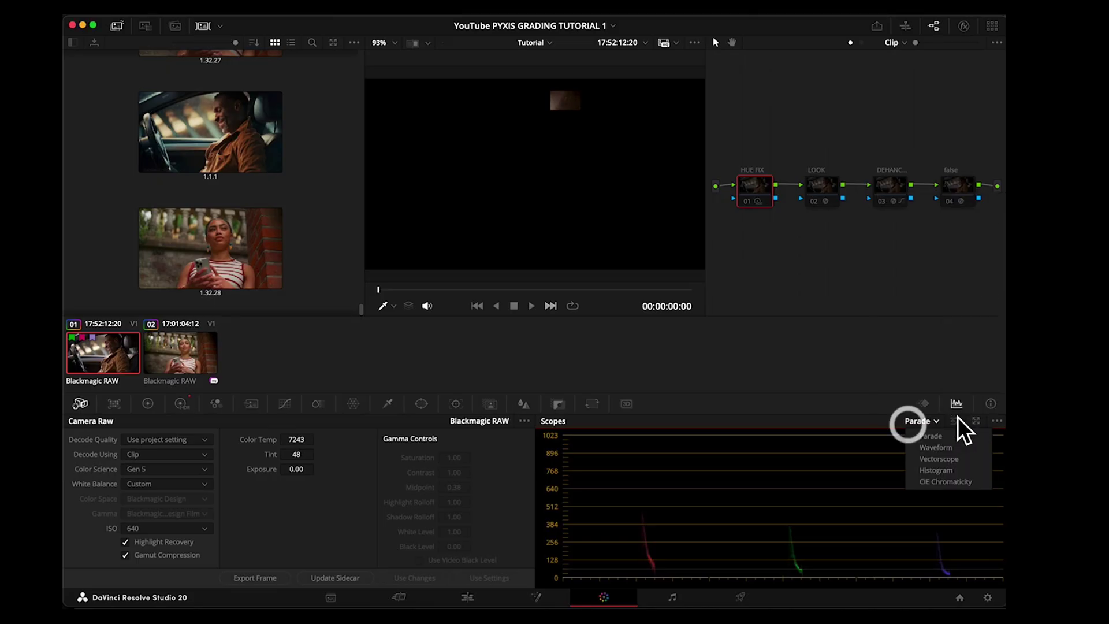
left_click(941, 458)
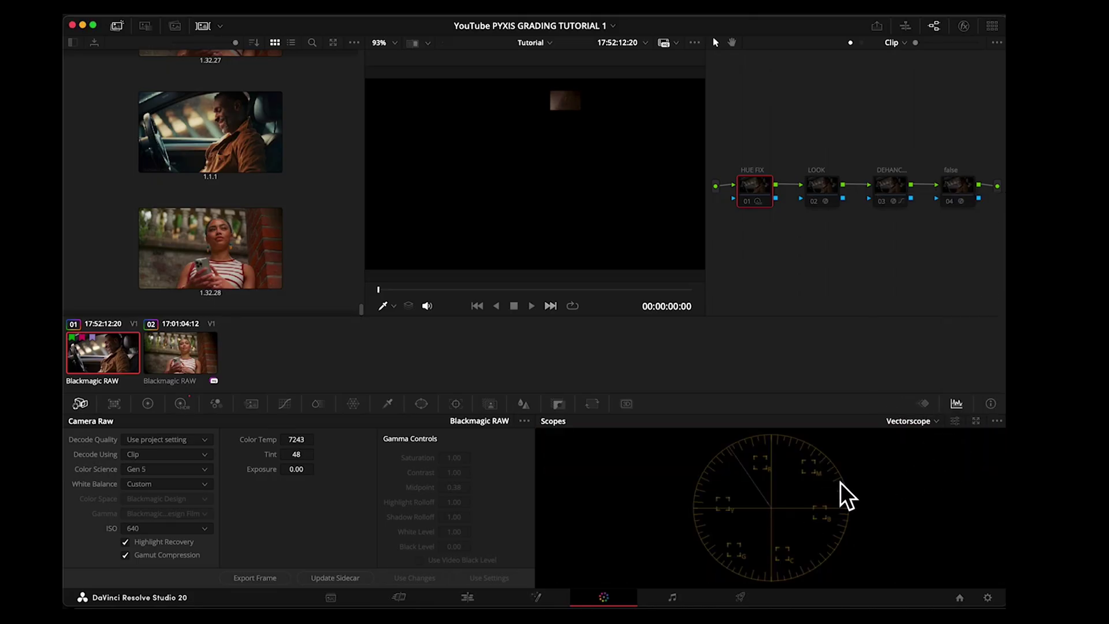
Float the scopes window aside and try the vectorscope's 2x zoom, then turn it off.
left_click(976, 420)
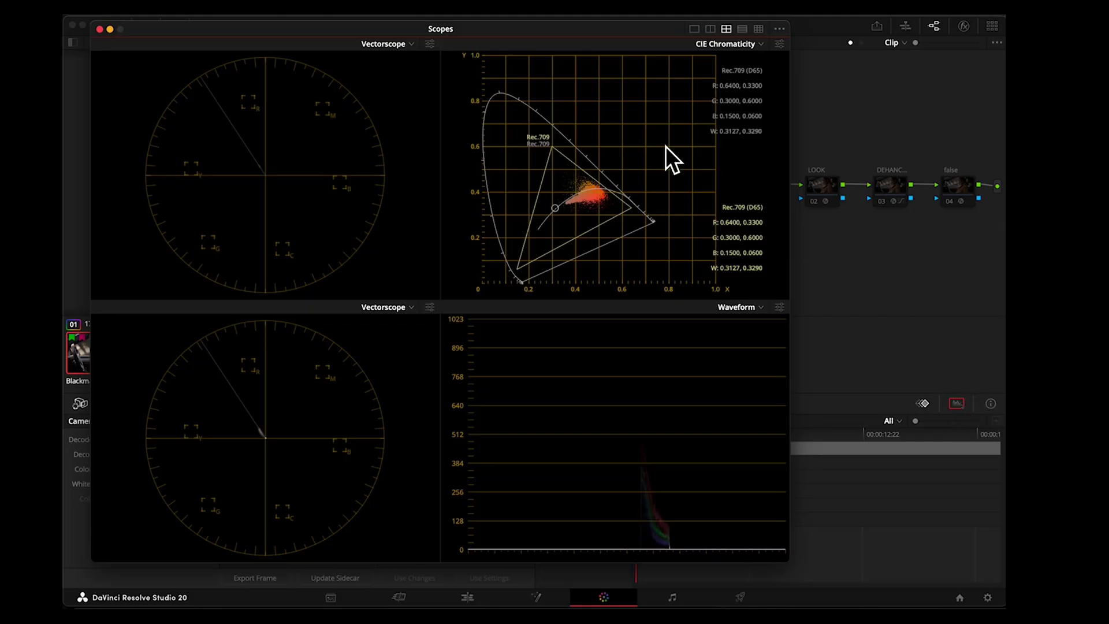
left_click_drag(571, 47, 749, 47)
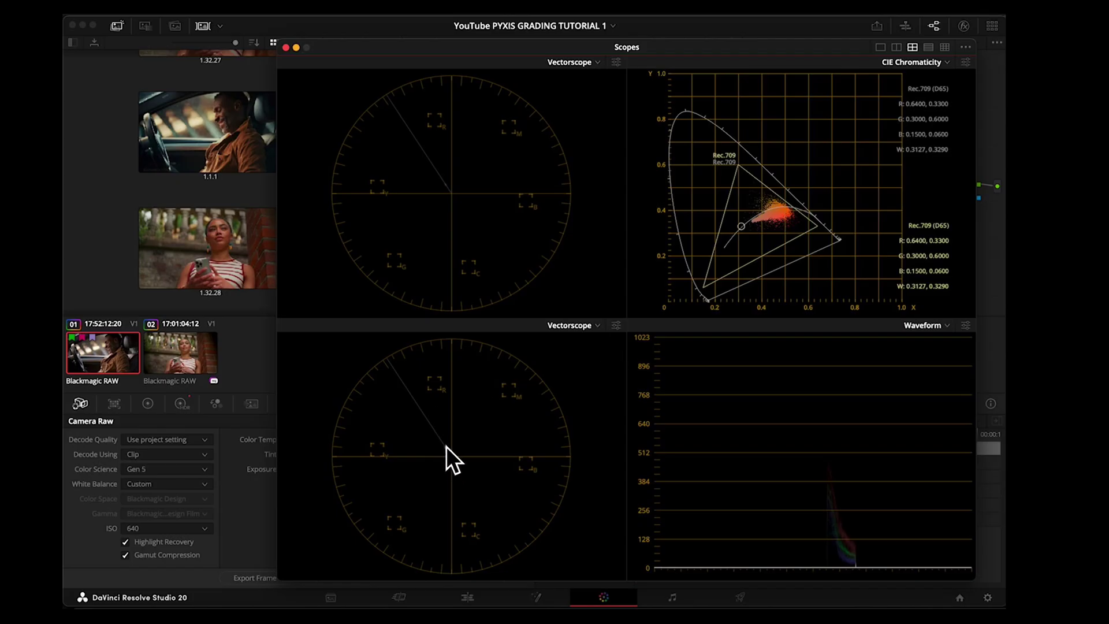
left_click(616, 325)
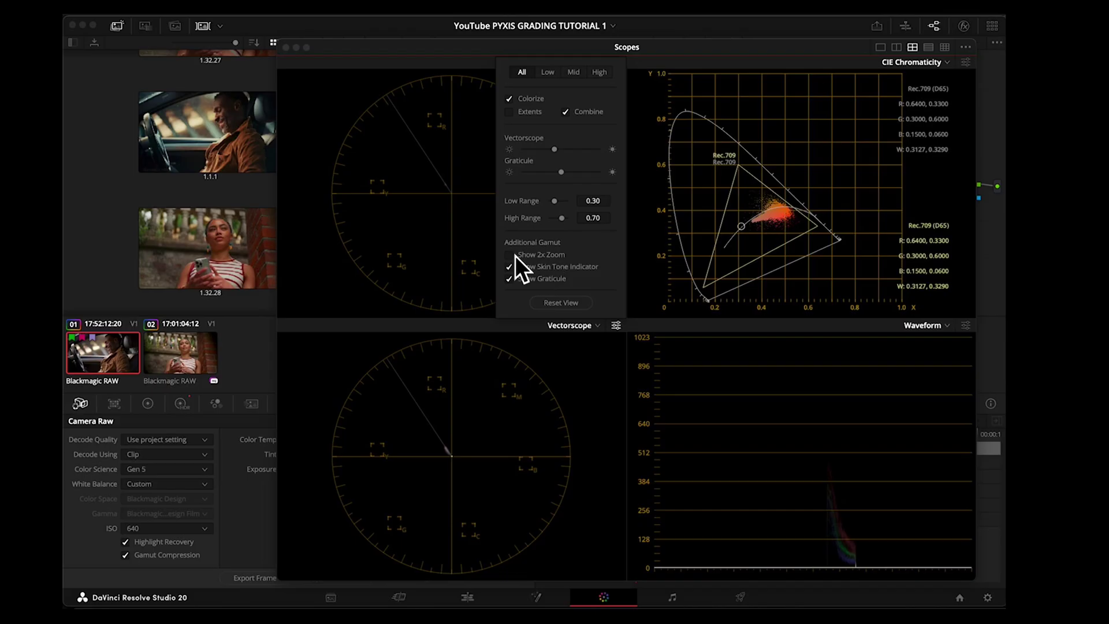
left_click(509, 255)
left_click(510, 254)
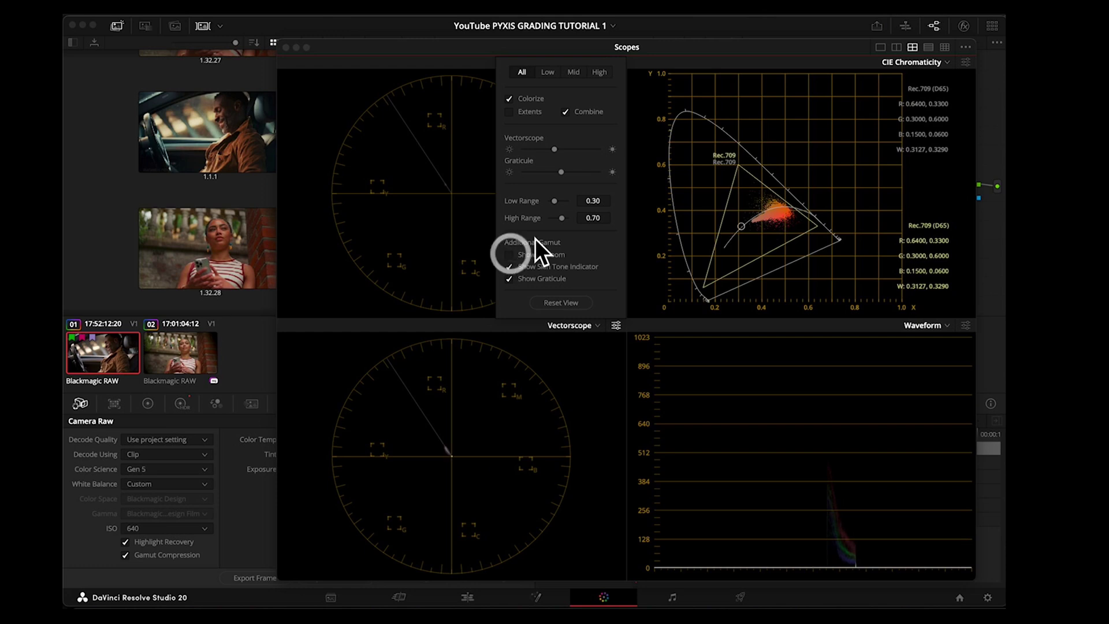
Leave the skin tone indicator on and brighten the vectorscope trace.
left_click(509, 267)
left_click(509, 267)
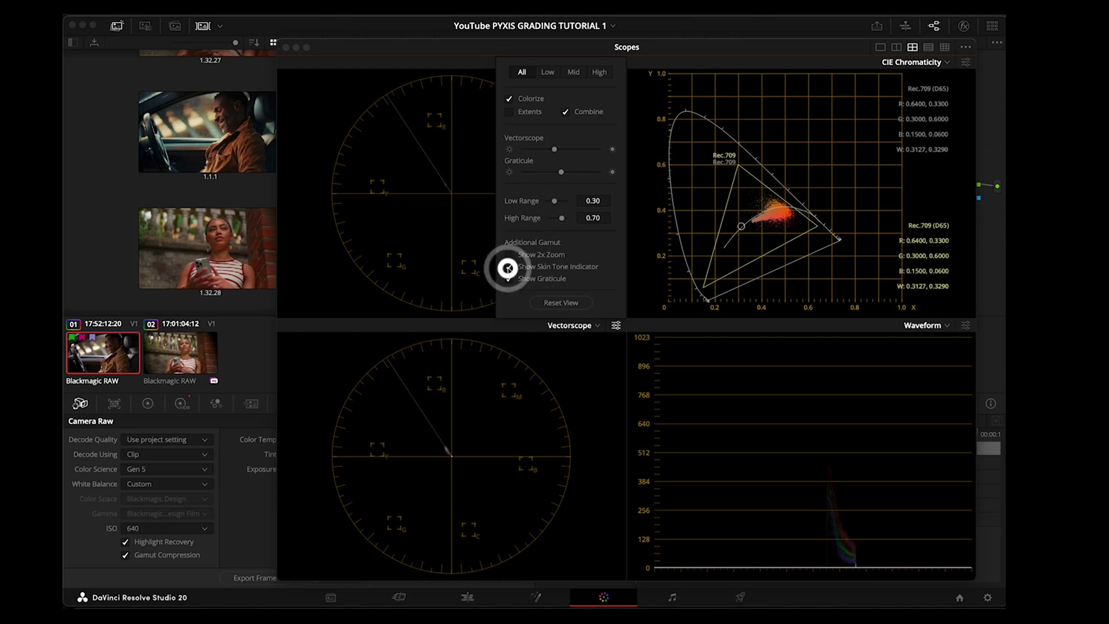
left_click(509, 267)
left_click(508, 267)
left_click(509, 267)
left_click(509, 267)
left_click(509, 268)
left_click(509, 268)
left_click(508, 267)
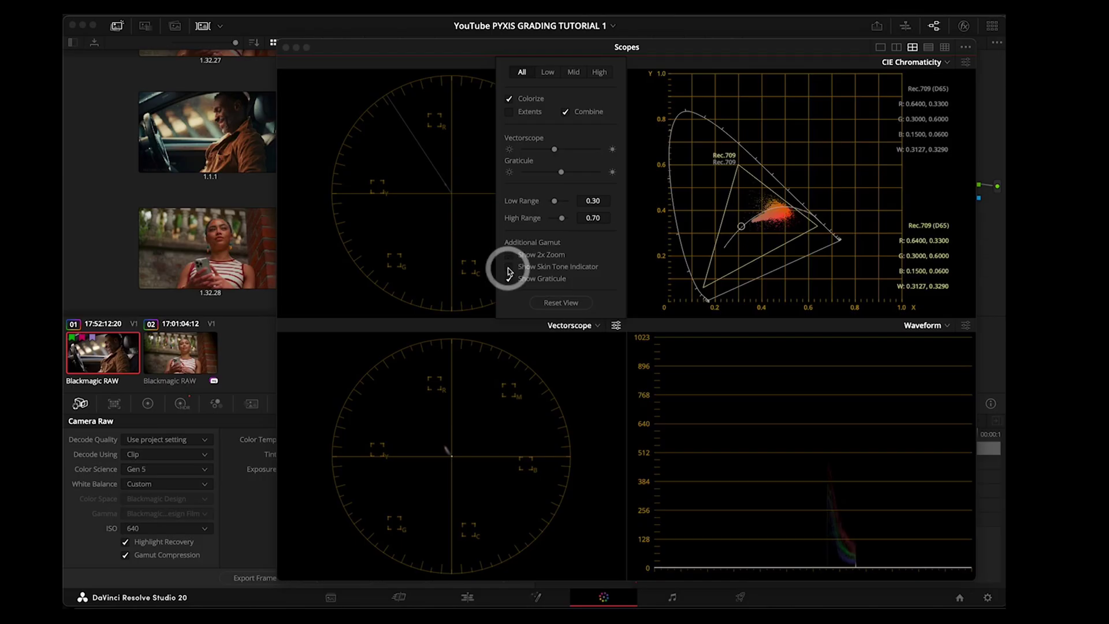
left_click(508, 268)
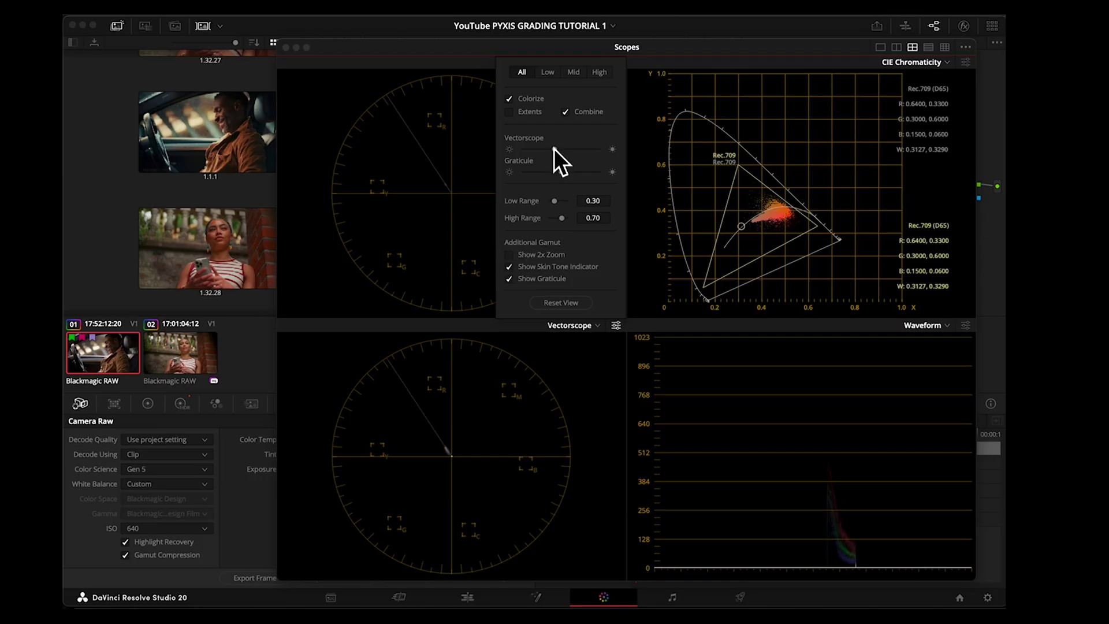
left_click_drag(553, 149, 573, 149)
Set the clip's tint to 49, close the floating scopes, and go to the Edit page.
key("shift+super+w")
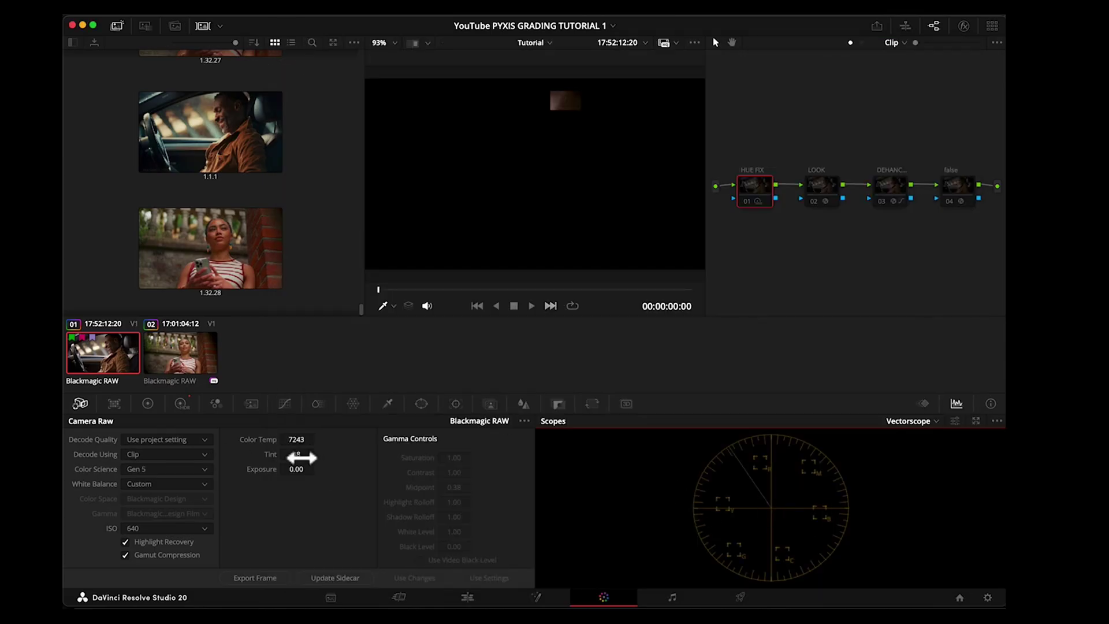
mouse_move(302, 457)
left_mouse_down()
mouse_move(321, 452)
mouse_move(292, 450)
mouse_move(309, 447)
left_mouse_up()
key("shift+super+w")
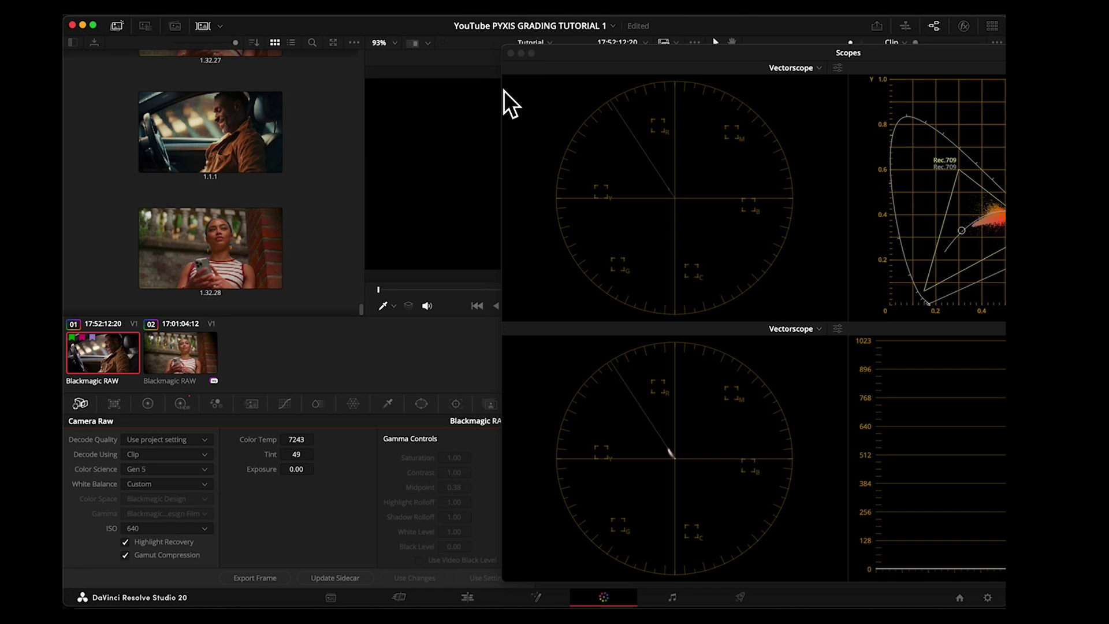
left_click(511, 53)
left_click(469, 597)
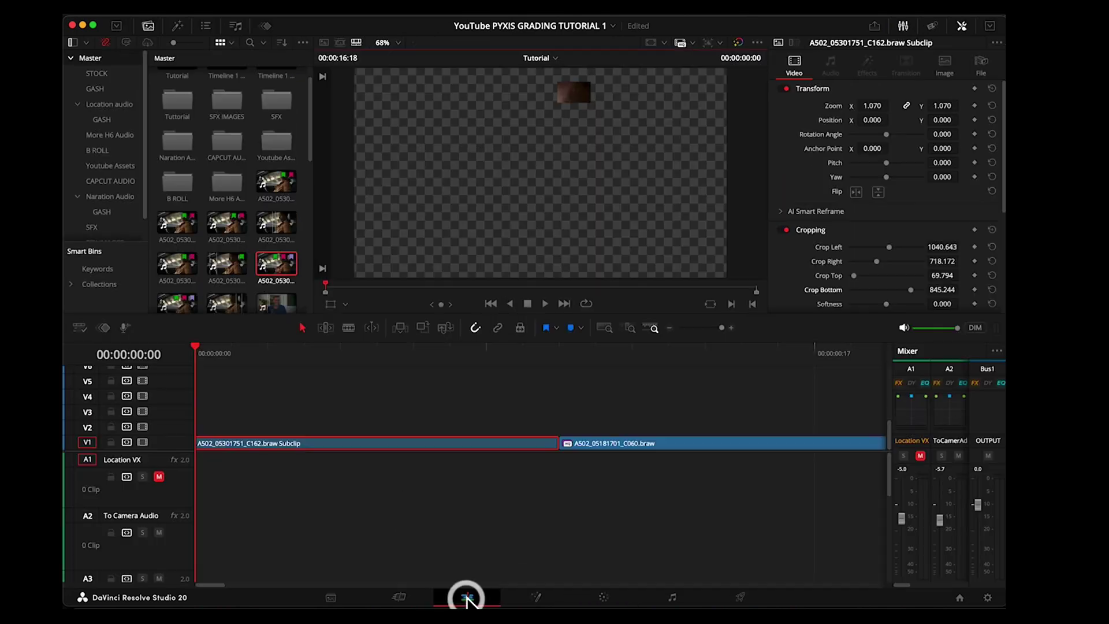
Turn off the car clip's cropping and return to the Color page.
left_click(785, 231)
left_click(604, 596)
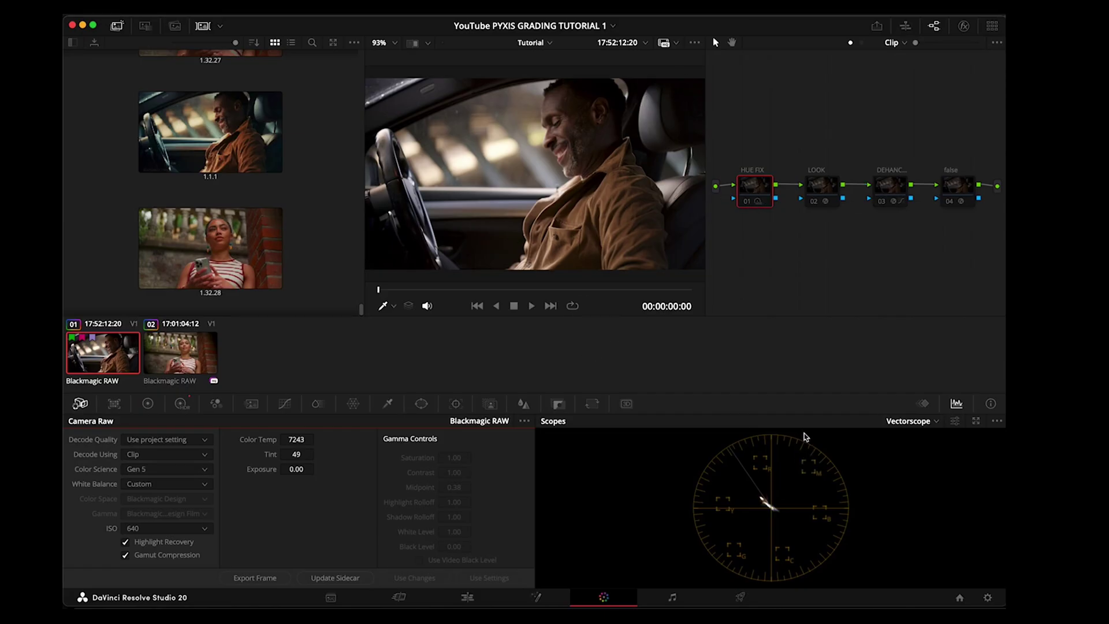
Enable false-colour node 04 and zoom the viewer to inspect the exposure map.
left_click(960, 194)
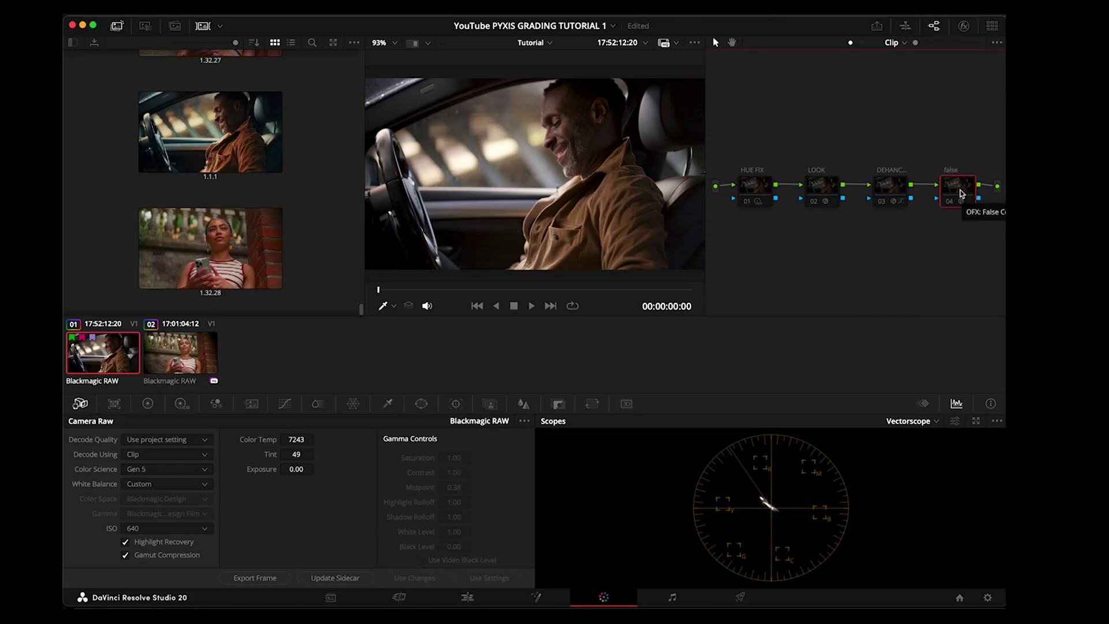
key("super+d")
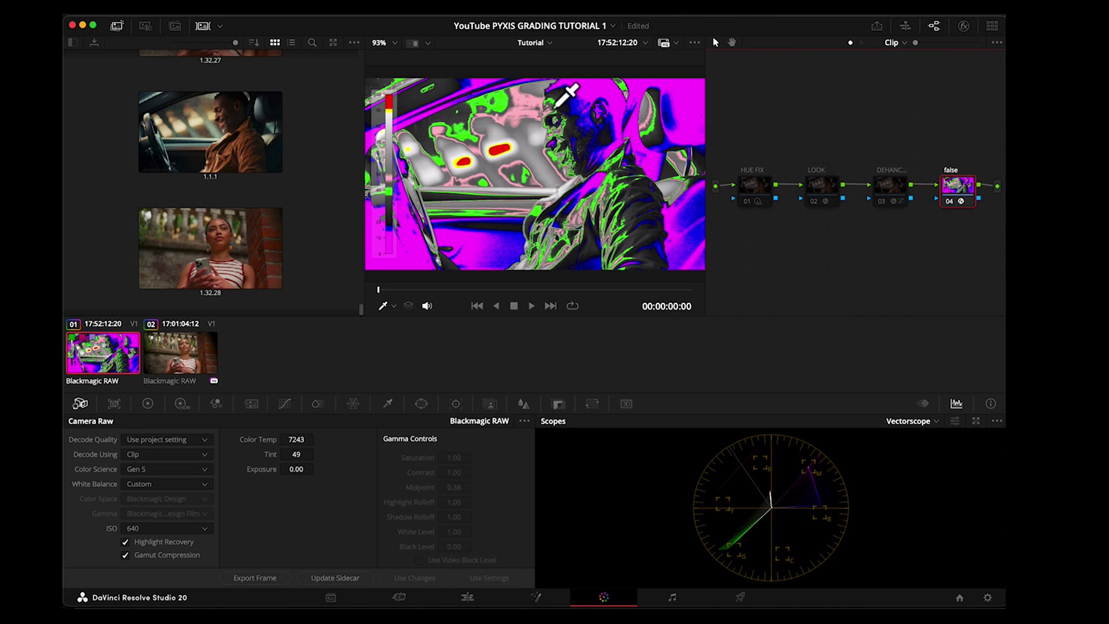
scroll(569, 107, "up", 2)
scroll(567, 114, "down", 5)
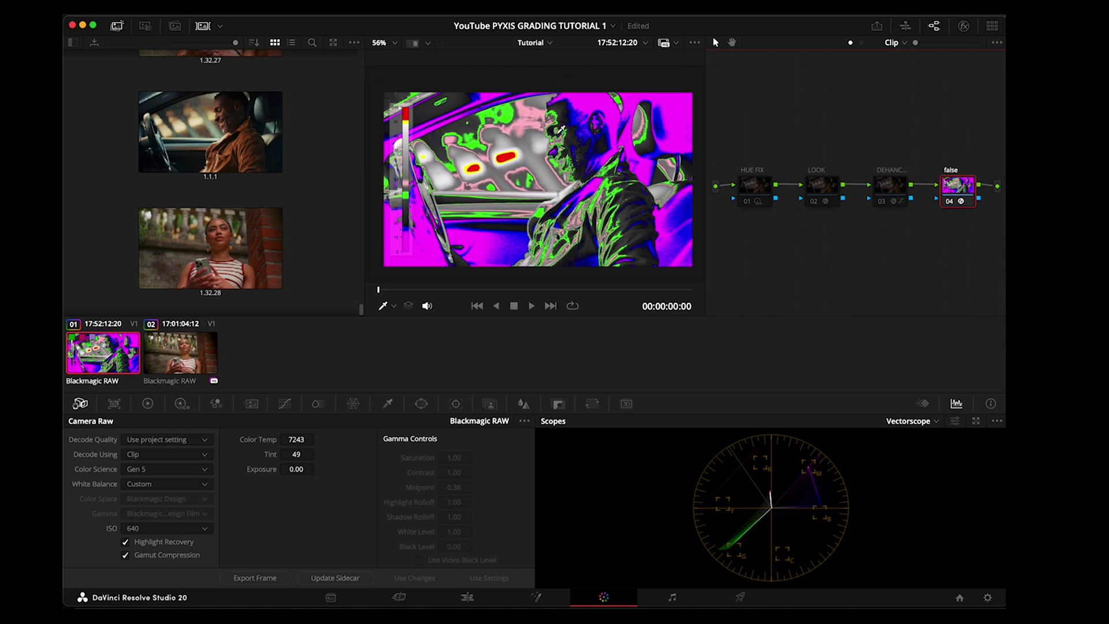
scroll(561, 128, "up", 1)
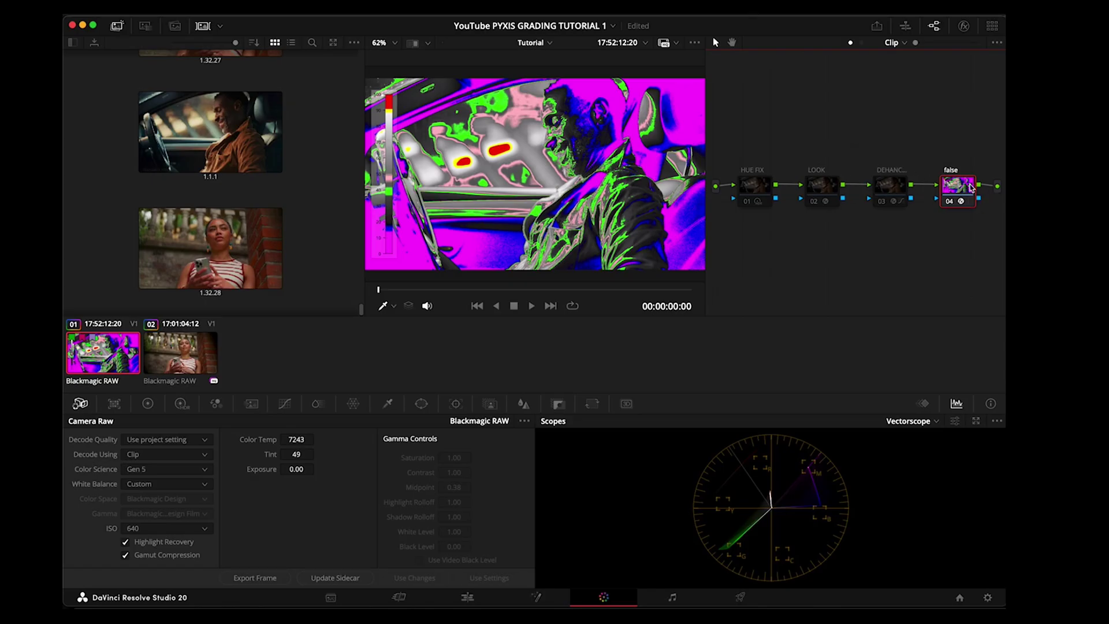
Disable the false node, raise HUE FIX and Dehancer above the chain, and enable Dehancer.
key("ctrl+d")
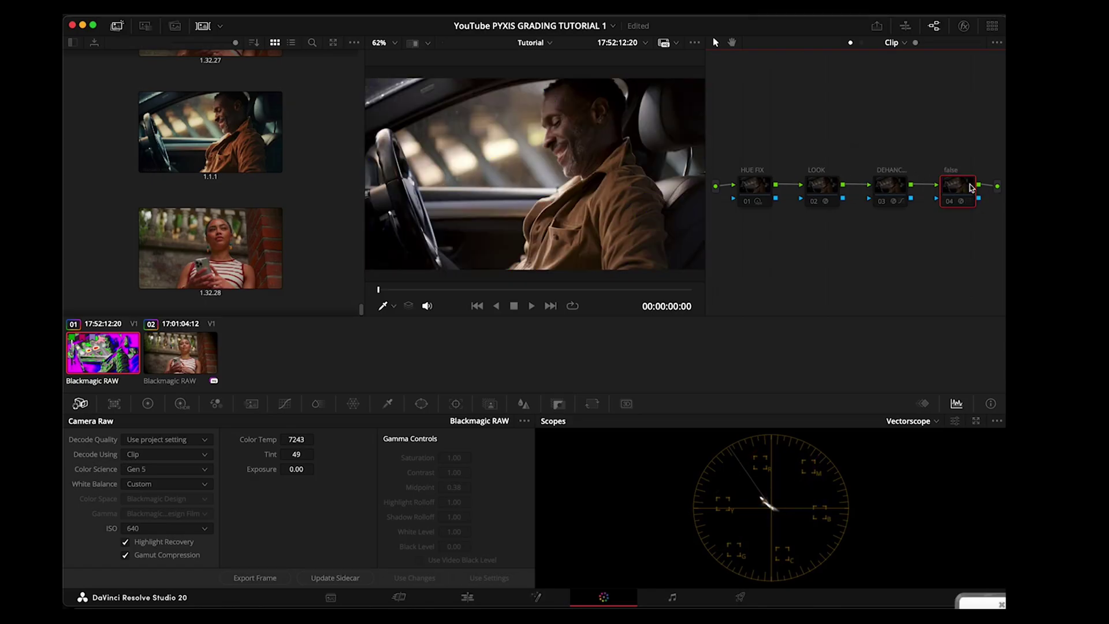
left_click_drag(750, 185, 752, 142)
key("super+d")
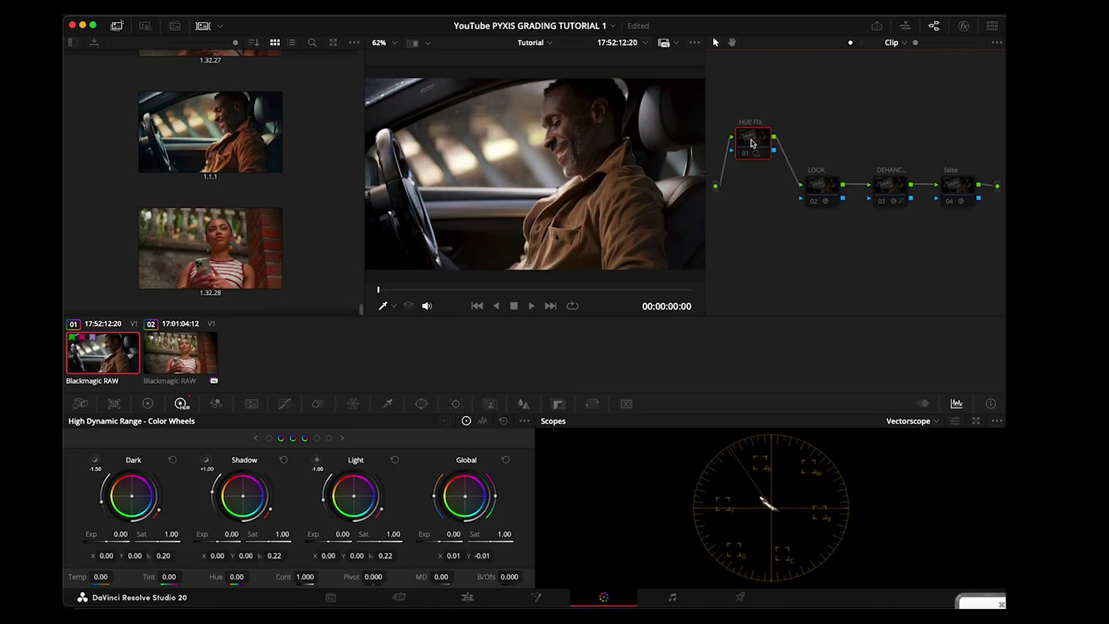
key("super+d")
key("super+d")
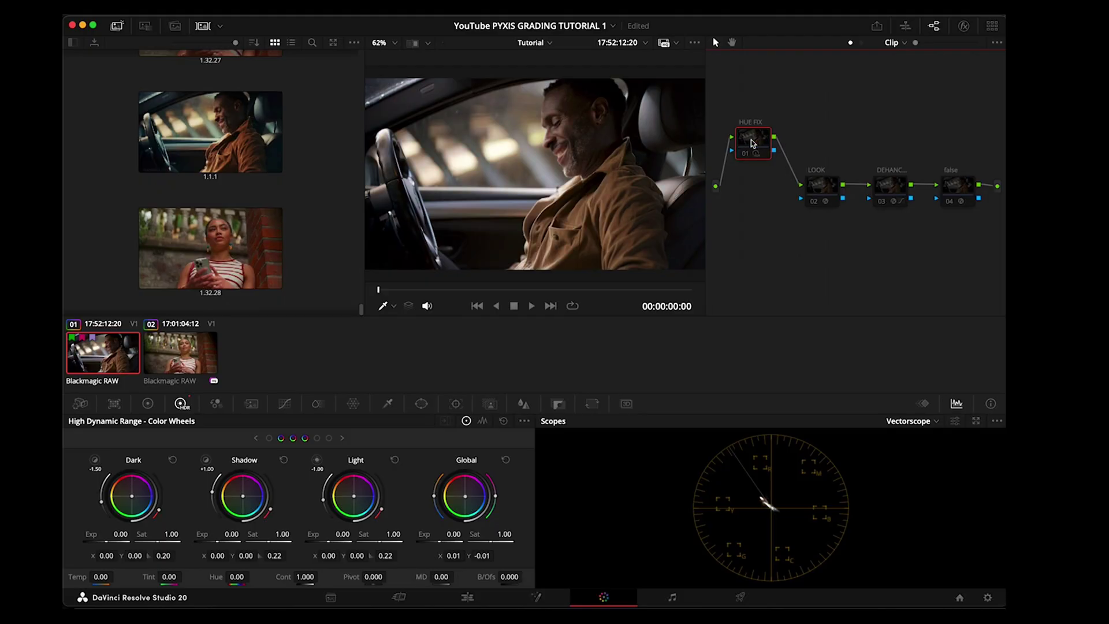
key("super+d")
key("super+d")
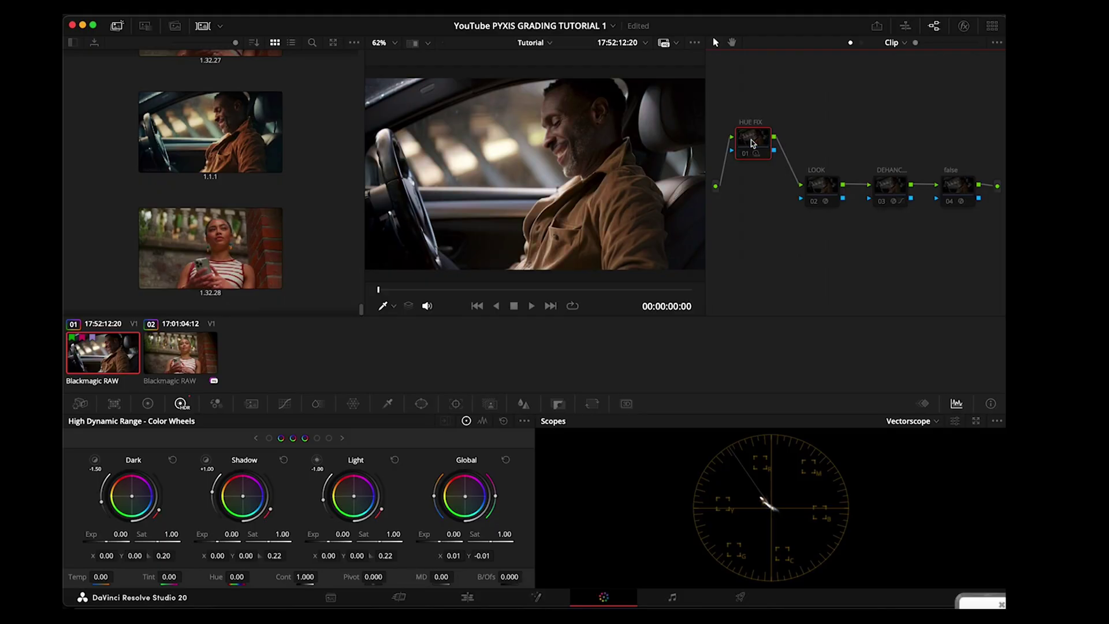
key("super+d")
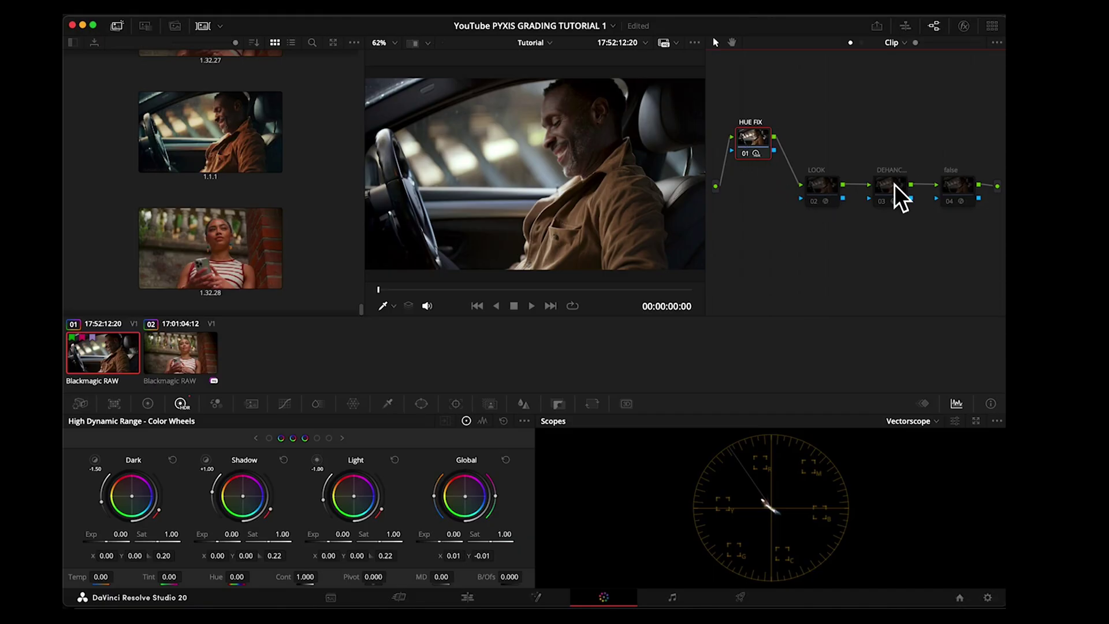
left_click_drag(894, 185, 895, 147)
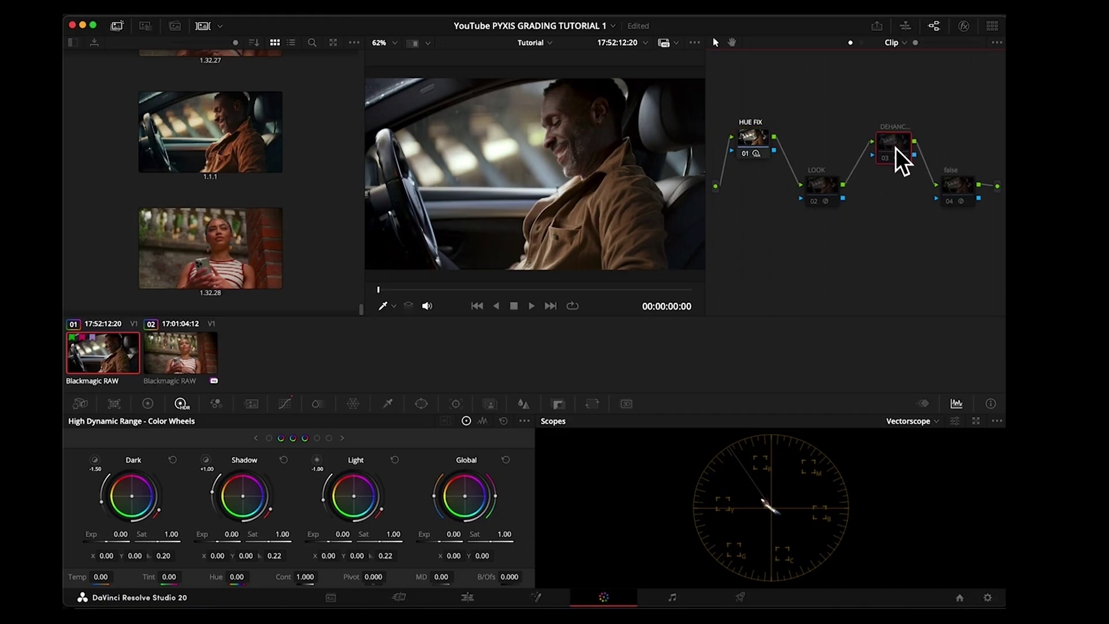
key("super+d")
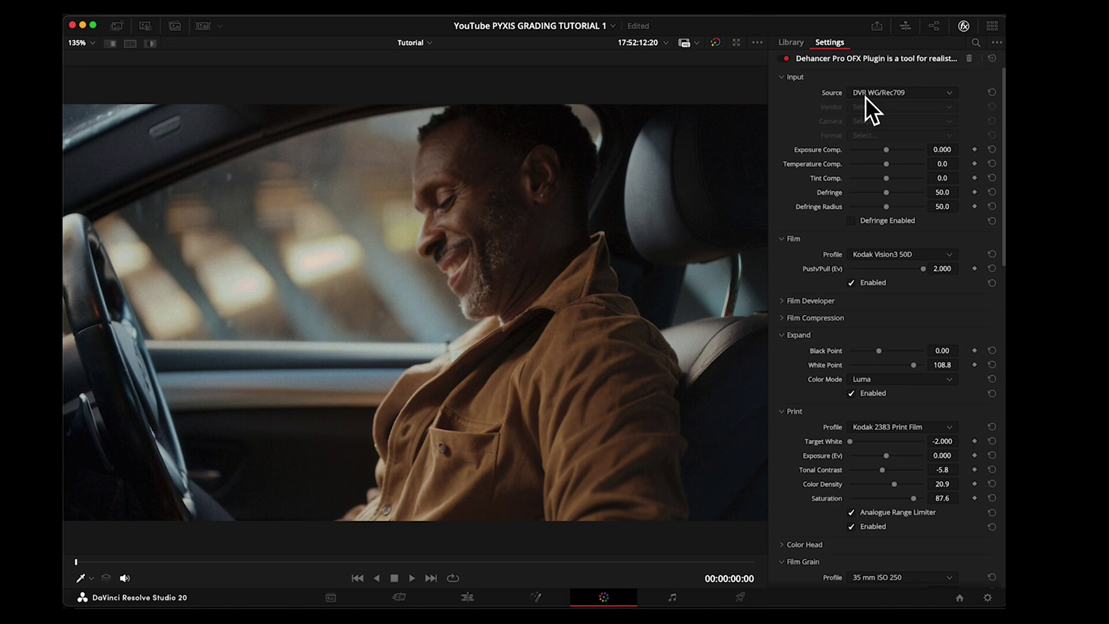
Compare Dehancer input sources Rec.709 and DVR WG/Intermediate, settling on DVR WG/Rec709.
left_click(950, 91)
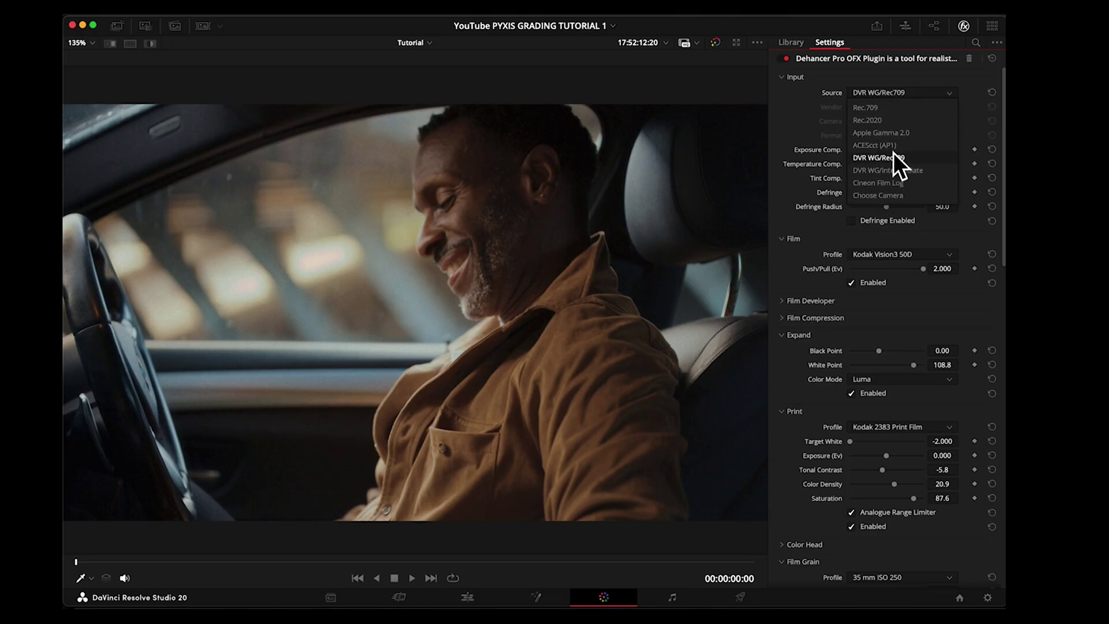
left_click(876, 107)
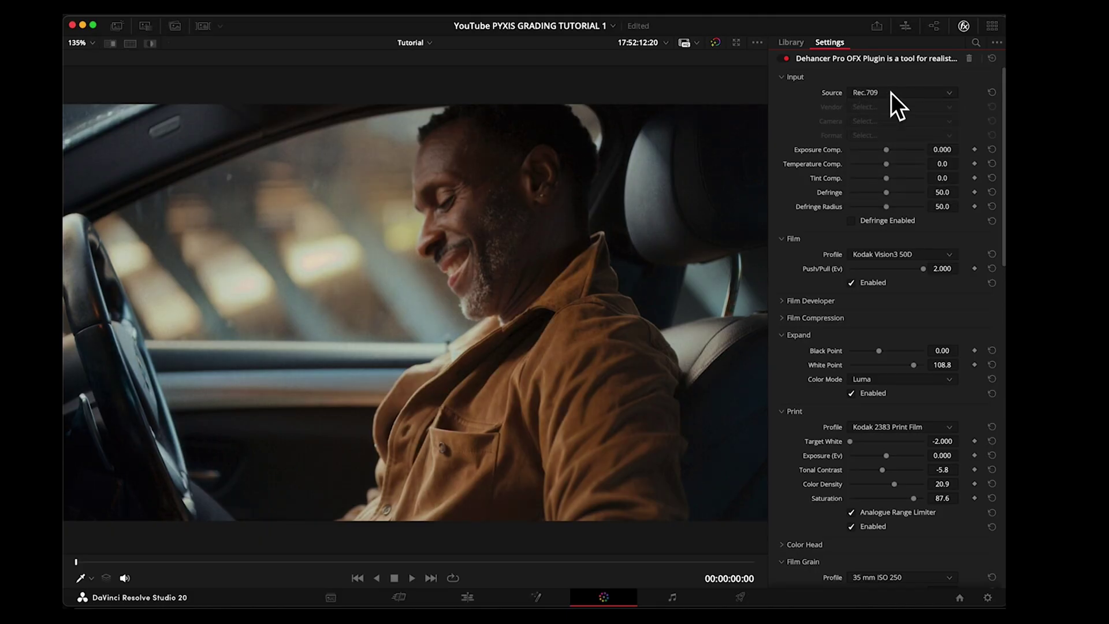
left_click(891, 92)
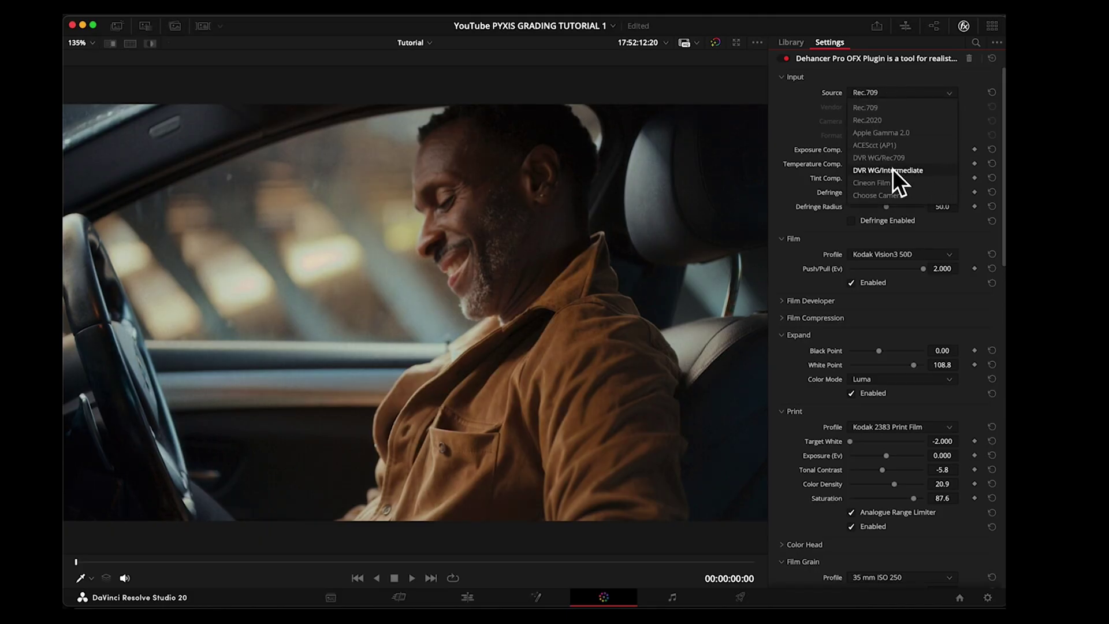
left_click(893, 170)
left_click(920, 95)
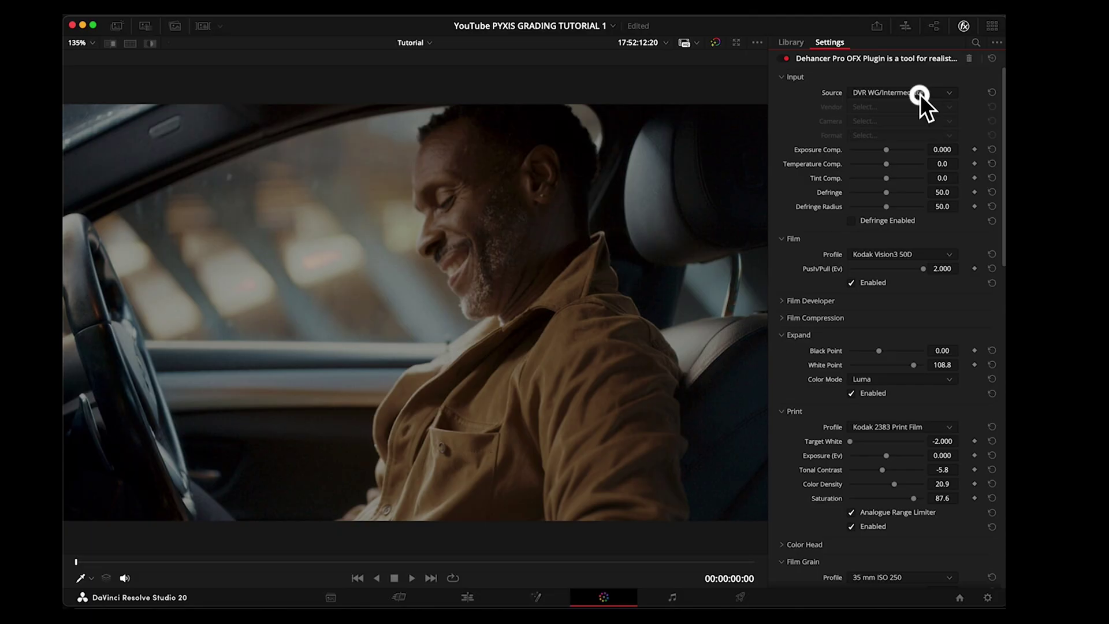
left_click(892, 158)
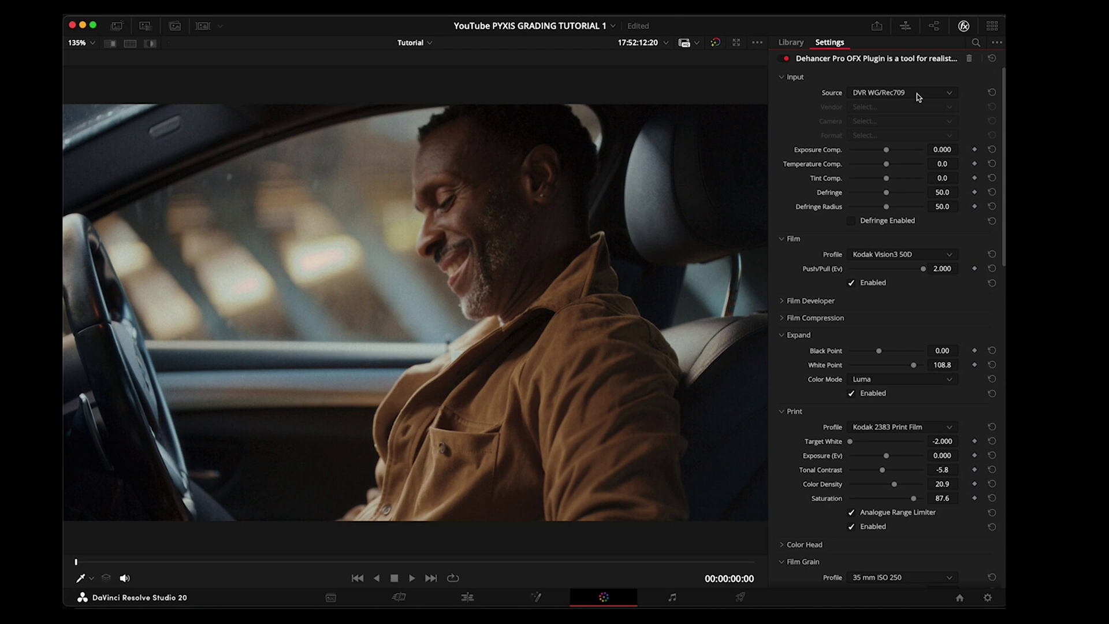
scroll(898, 143, "down", 3)
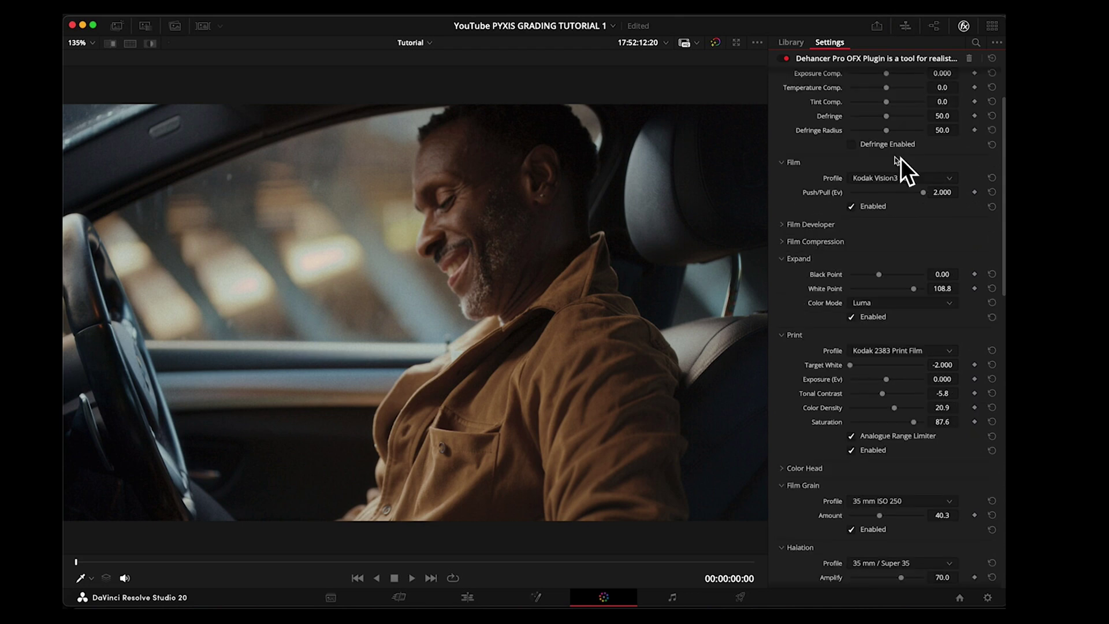
Choose Fujicolor Superia 1600 as Dehancer's film profile and lower Push/Pull to 1.318.
left_click(916, 176)
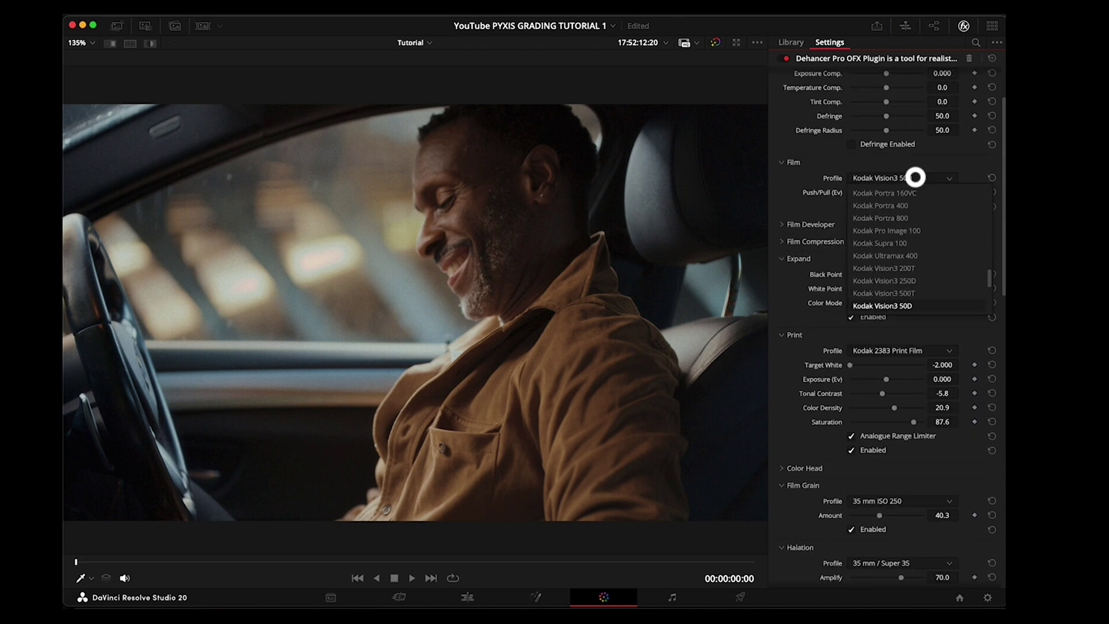
left_click(943, 146)
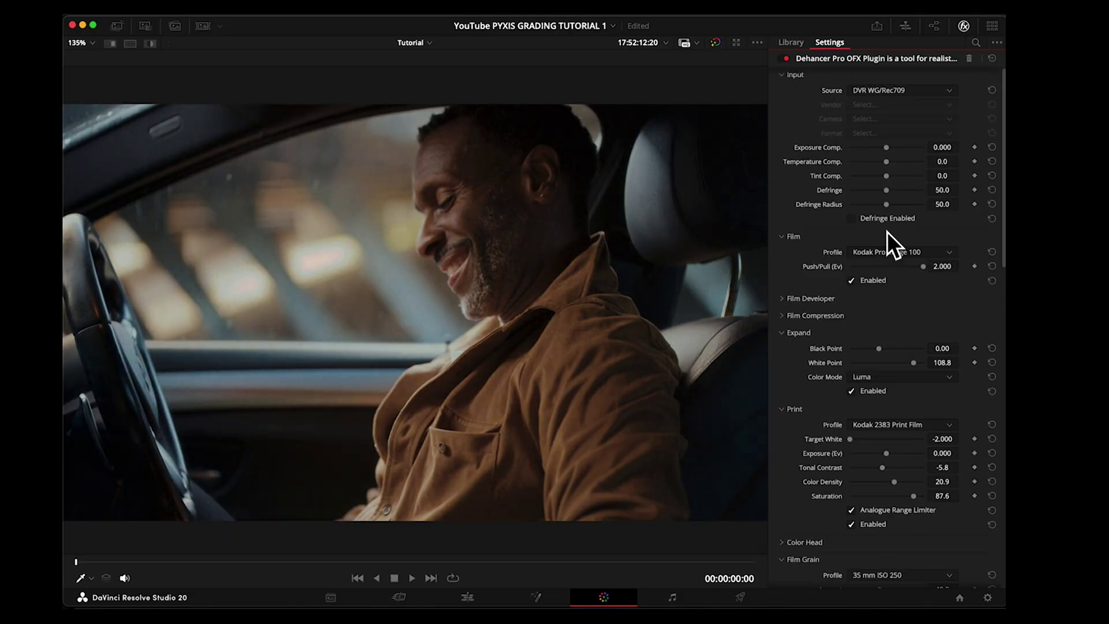
left_click(884, 253)
scroll(883, 288, "up", 3)
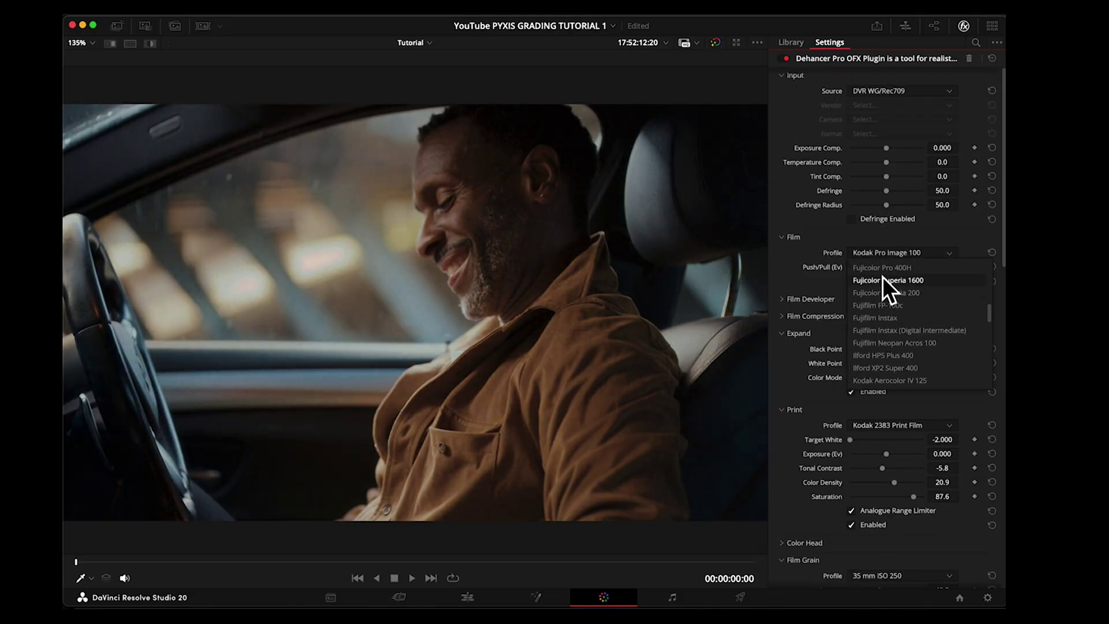
left_click(883, 280)
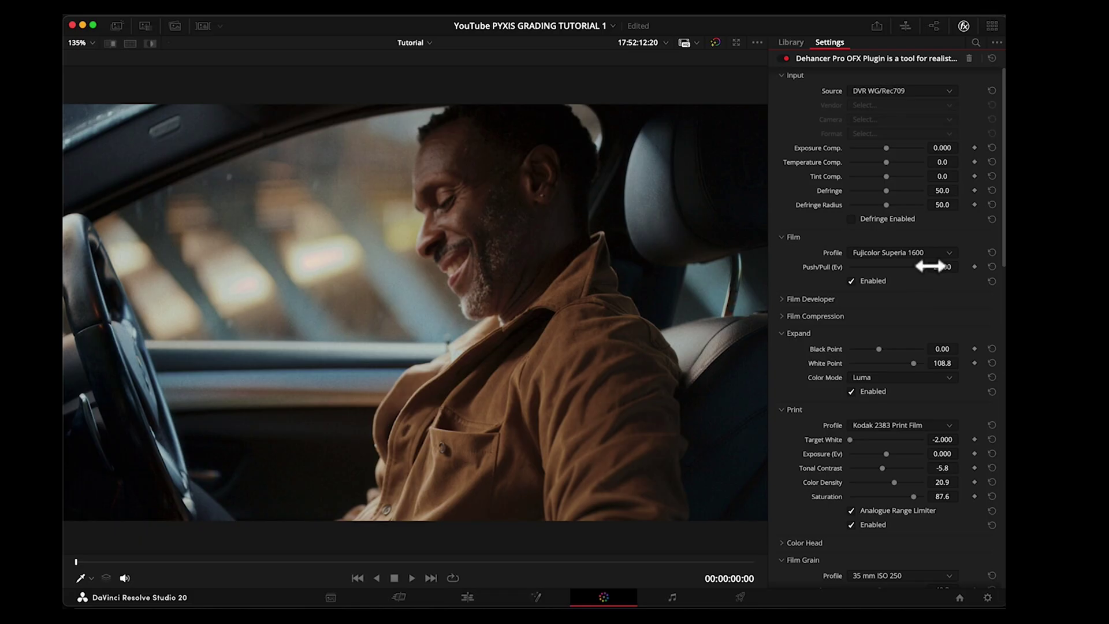
mouse_move(923, 268)
left_mouse_down()
mouse_move(850, 265)
mouse_move(916, 266)
left_mouse_up()
left_click(811, 299)
scroll(844, 200, "down", 5)
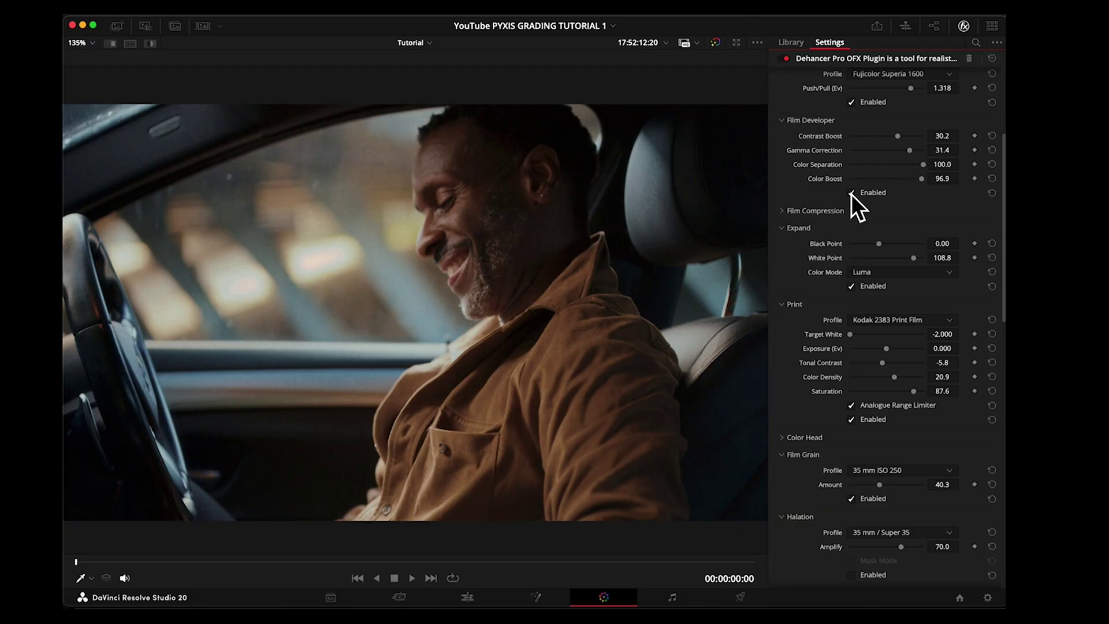
Expand Dehancer's Film Compression section and enable it at Impact 100.0.
left_click(868, 209)
scroll(883, 208, "down", 1)
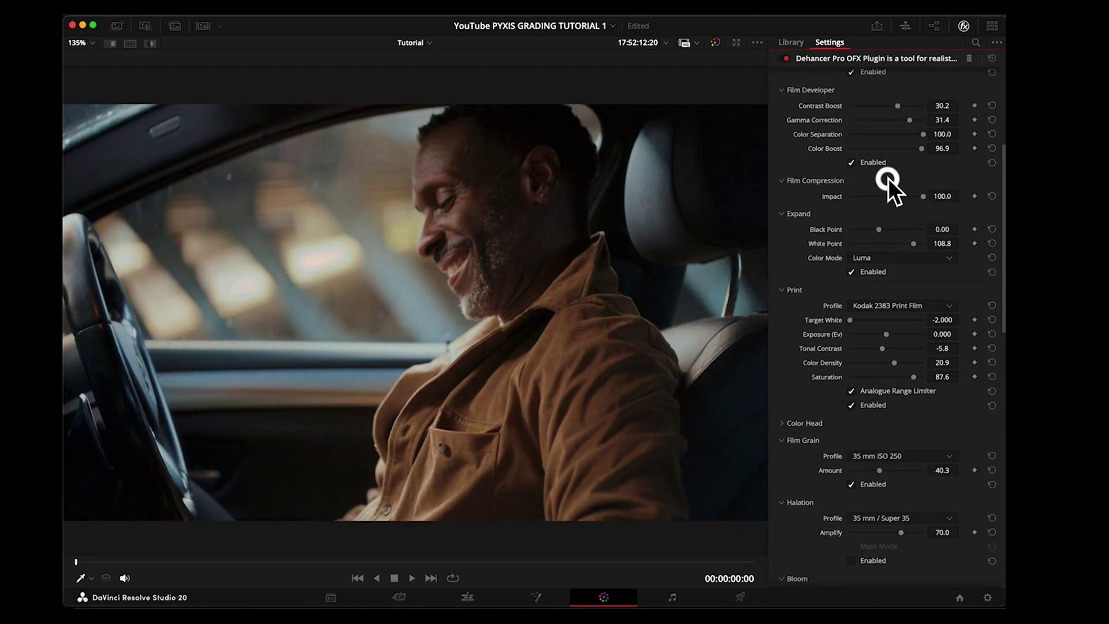
scroll(887, 196, "down", 2)
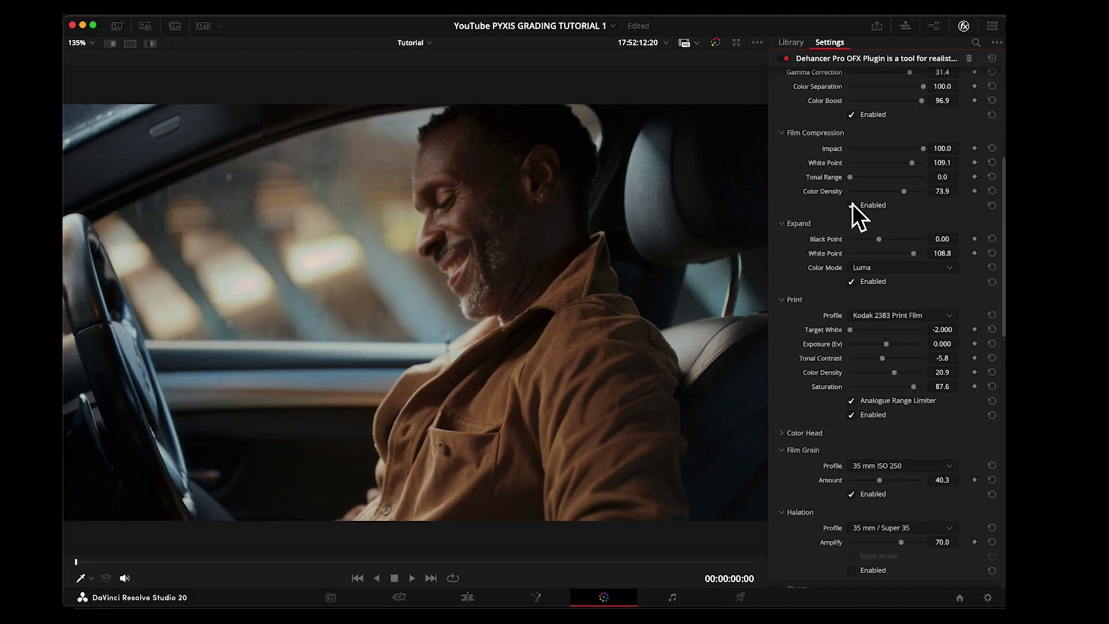
left_click(852, 206)
scroll(880, 208, "down", 2)
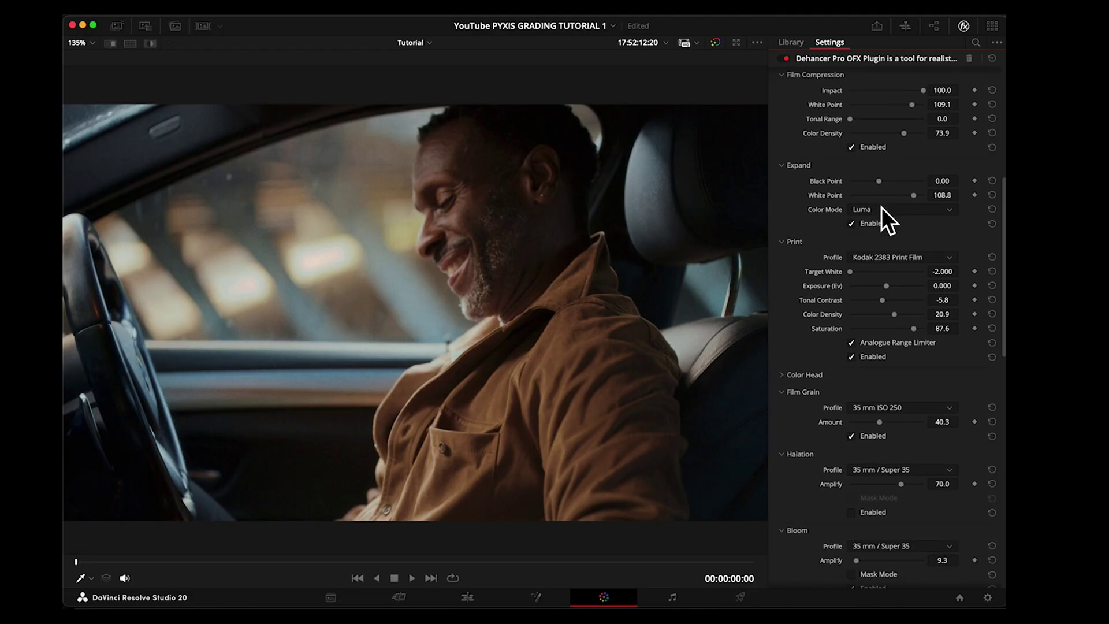
scroll(847, 197, "down", 1)
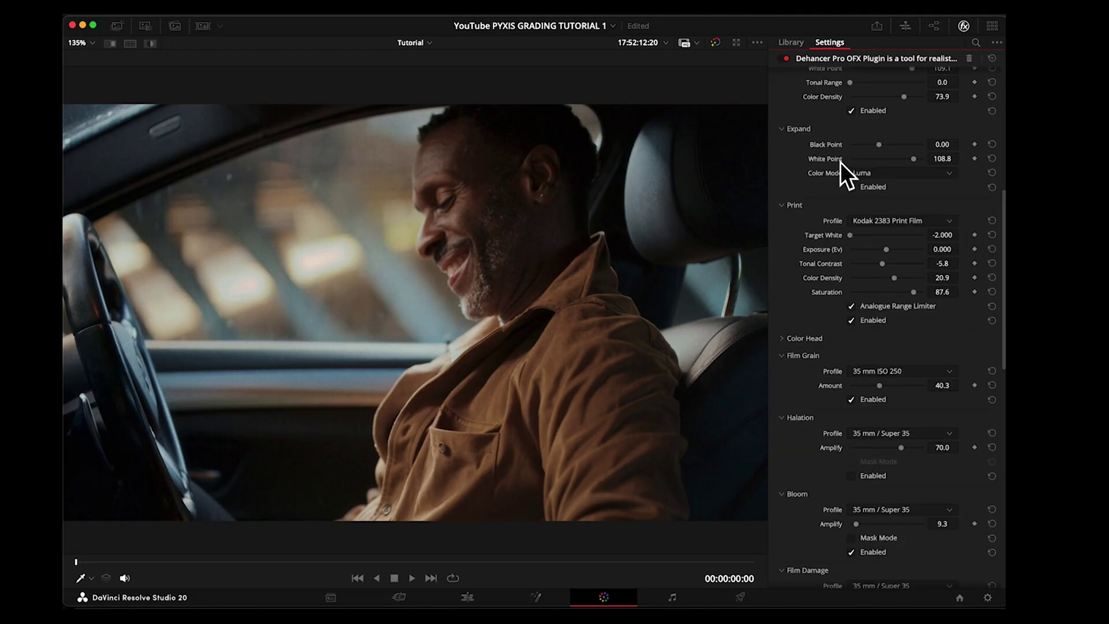
Toggle Expand off and on twice to compare, leaving Expand enabled.
left_click(850, 192)
left_click(851, 193)
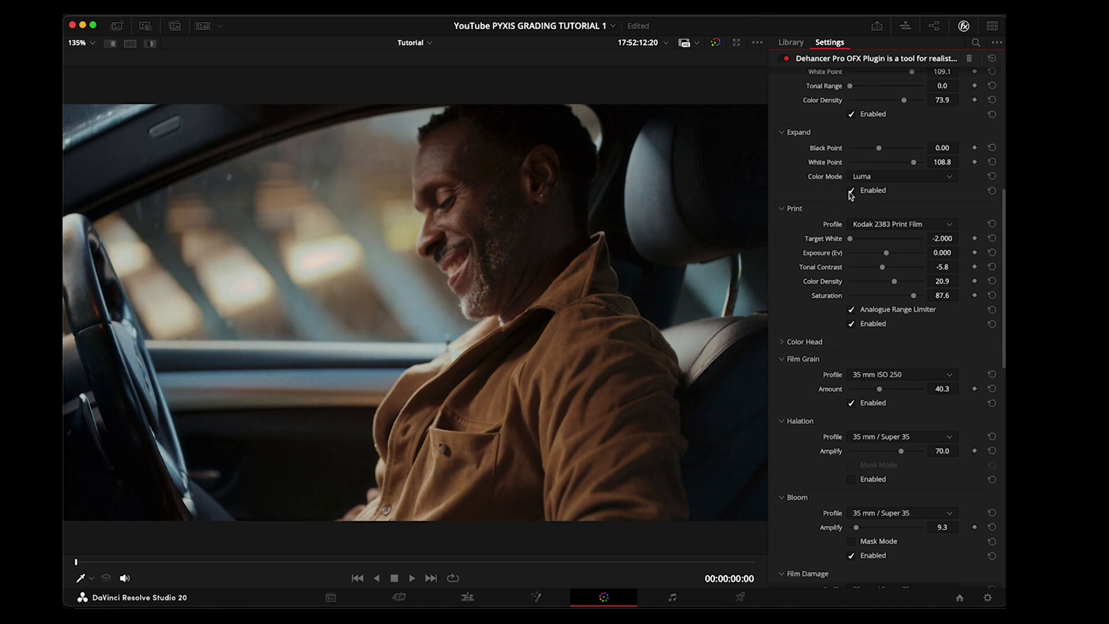
left_click(850, 192)
left_click(850, 192)
scroll(883, 187, "down", 3)
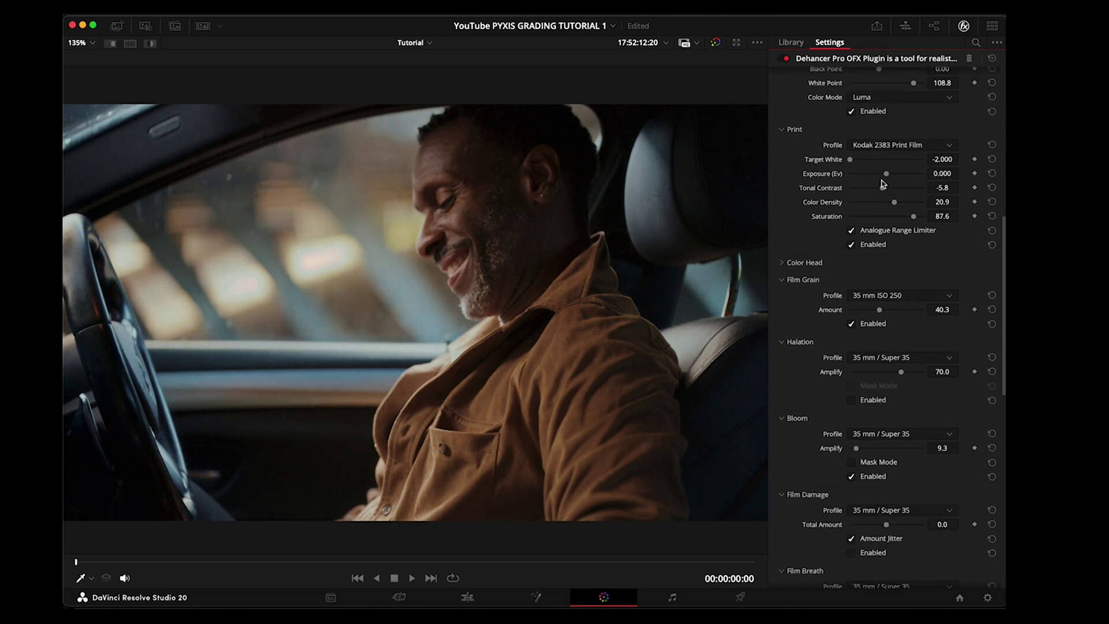
scroll(861, 184, "down", 1)
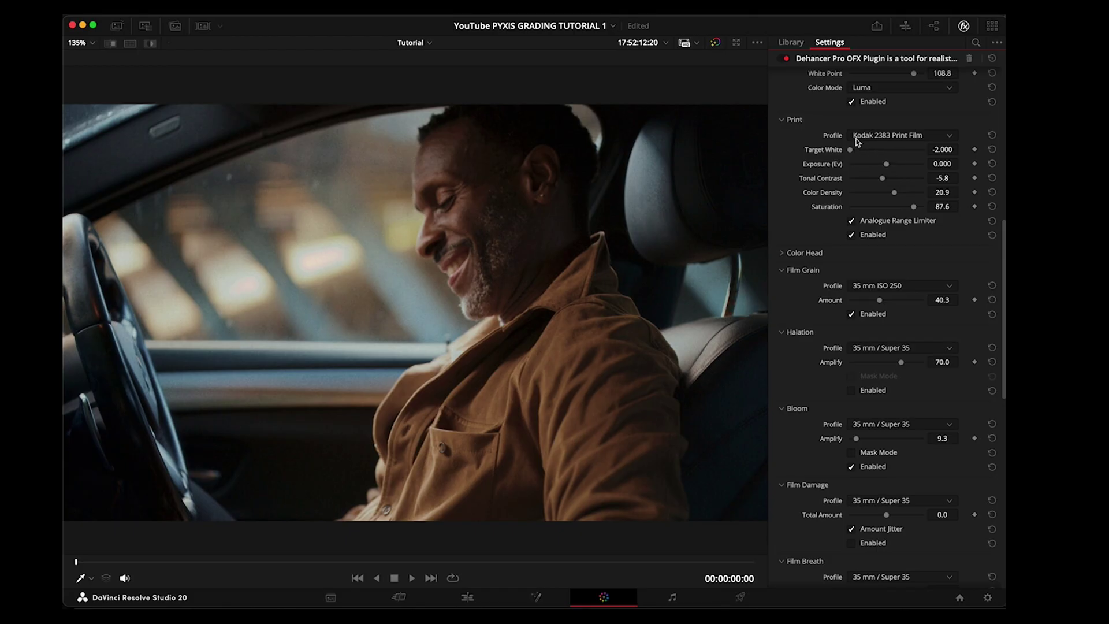
scroll(871, 141, "up", 14)
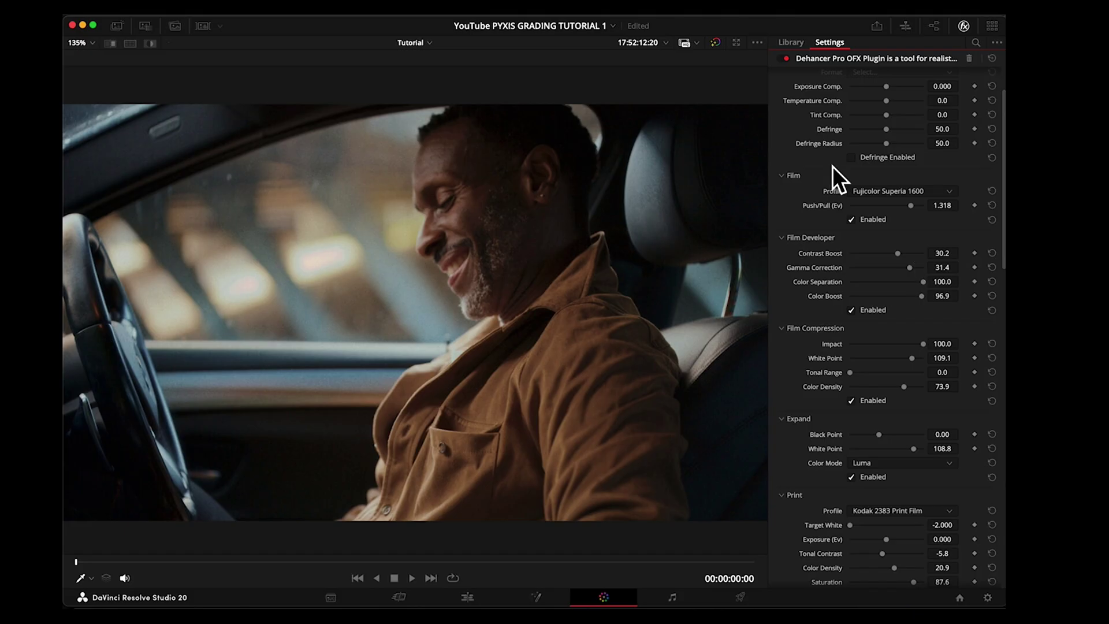
scroll(845, 190, "down", 13)
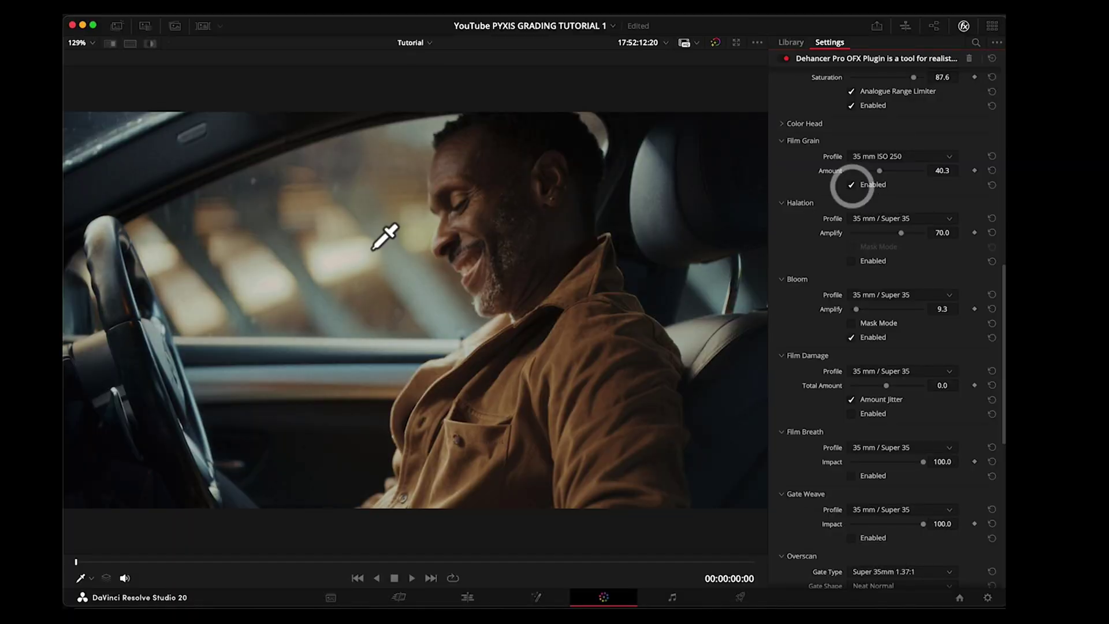
scroll(421, 238, "up", 2)
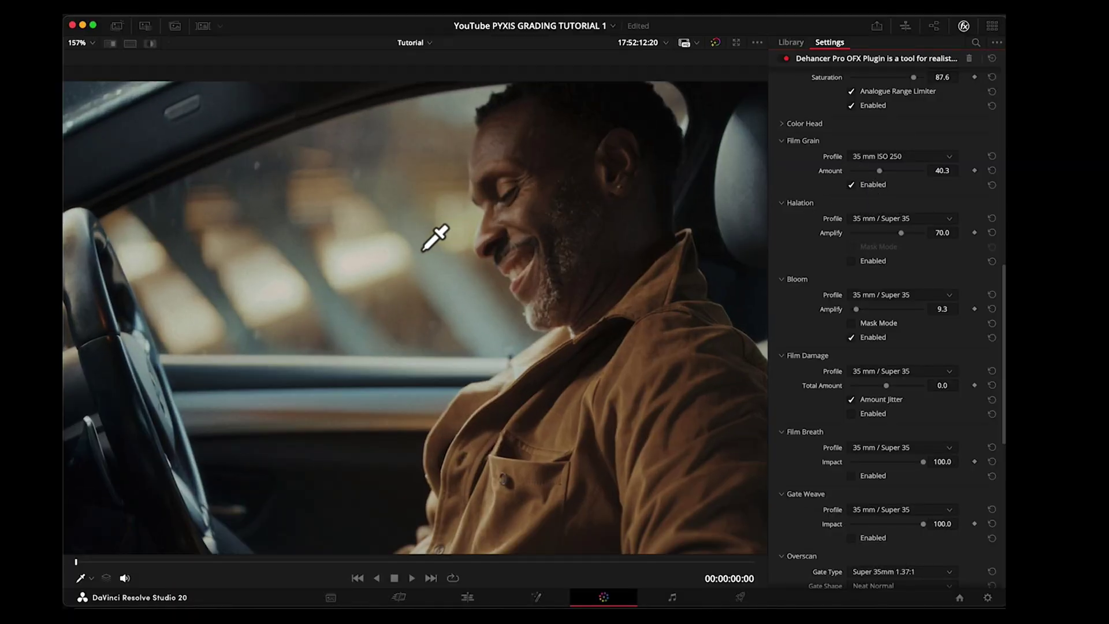
scroll(423, 250, "up", 10)
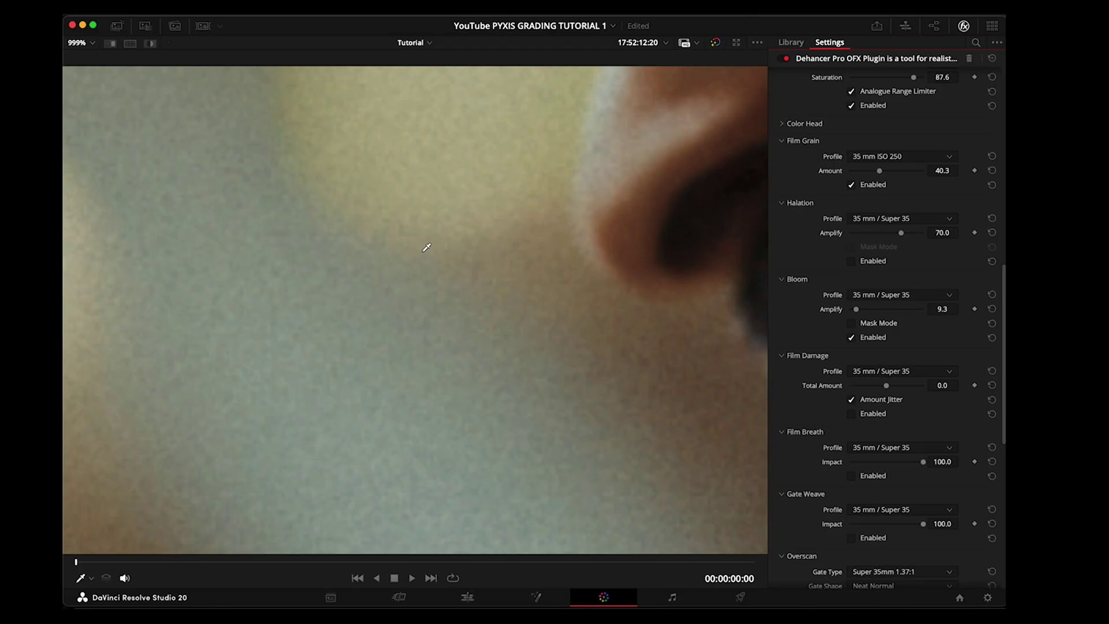
scroll(426, 247, "left", 3)
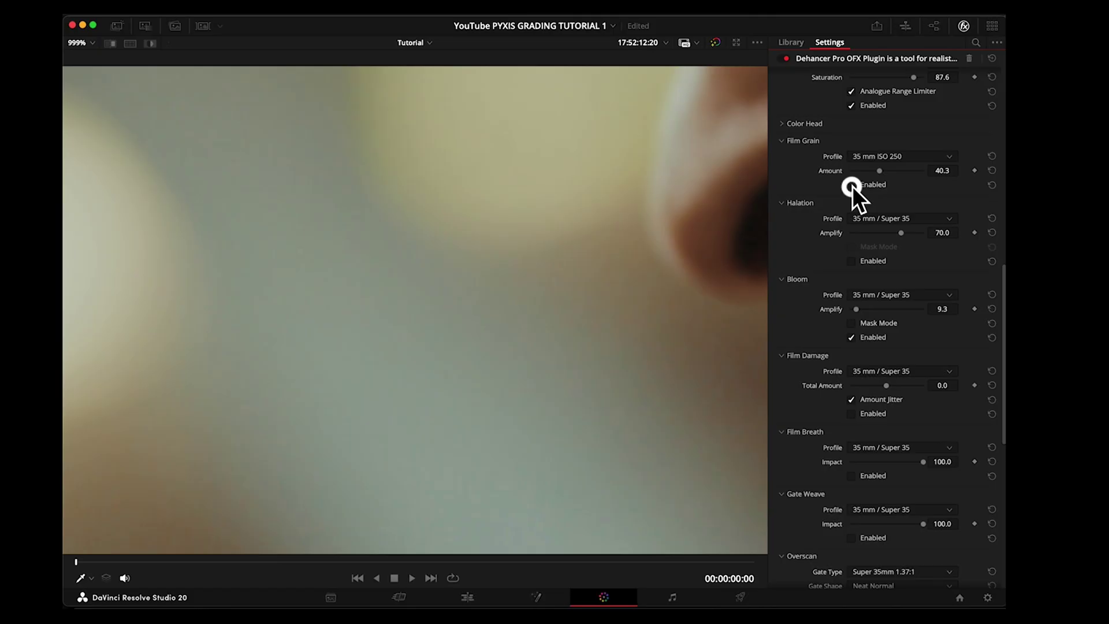
key("shift+z")
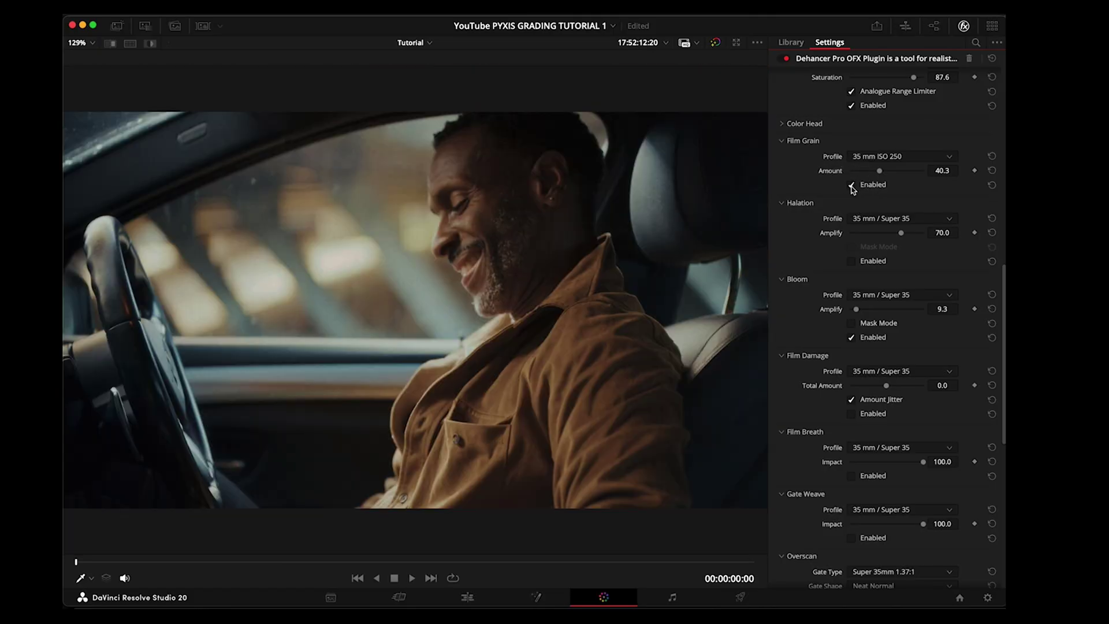
scroll(854, 257, "down", 4)
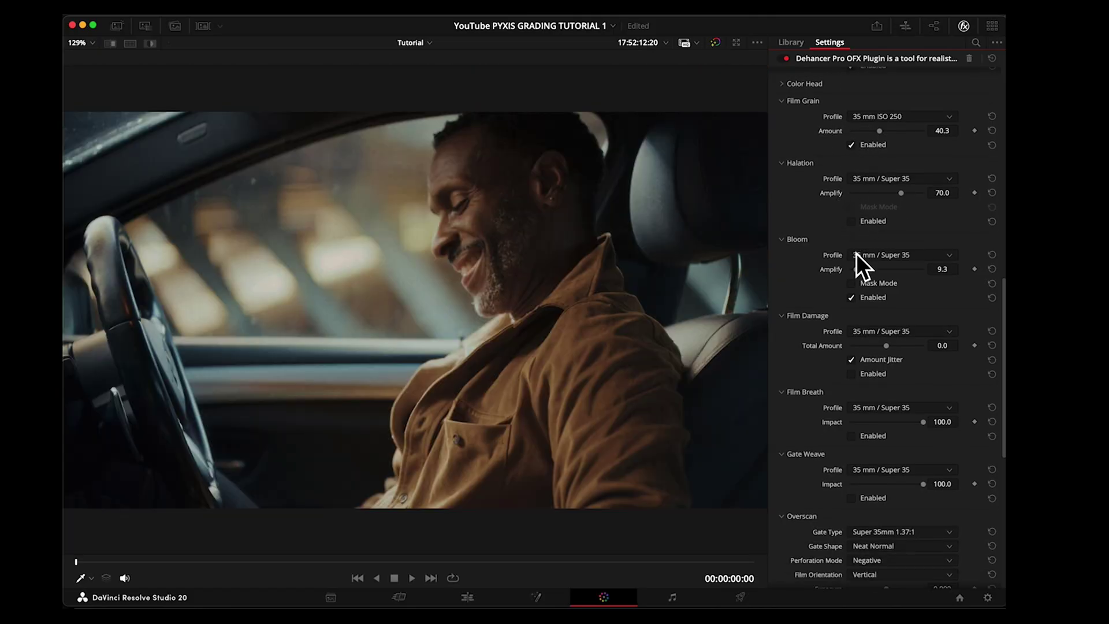
scroll(848, 237, "down", 1)
left_click(851, 231)
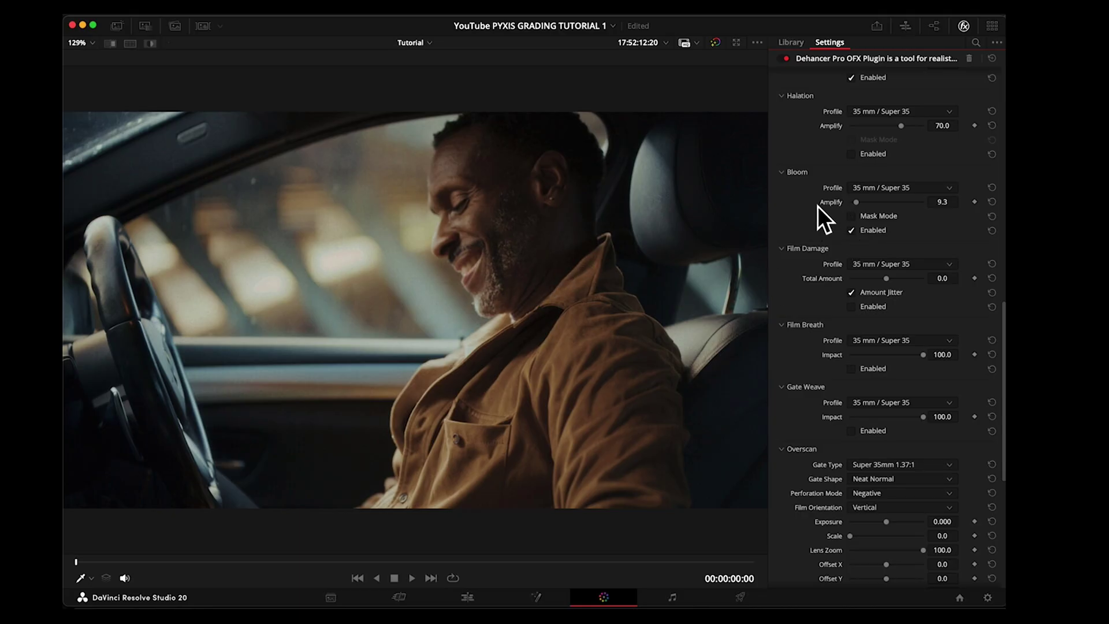
left_click(852, 154)
left_click(851, 154)
left_click(851, 231)
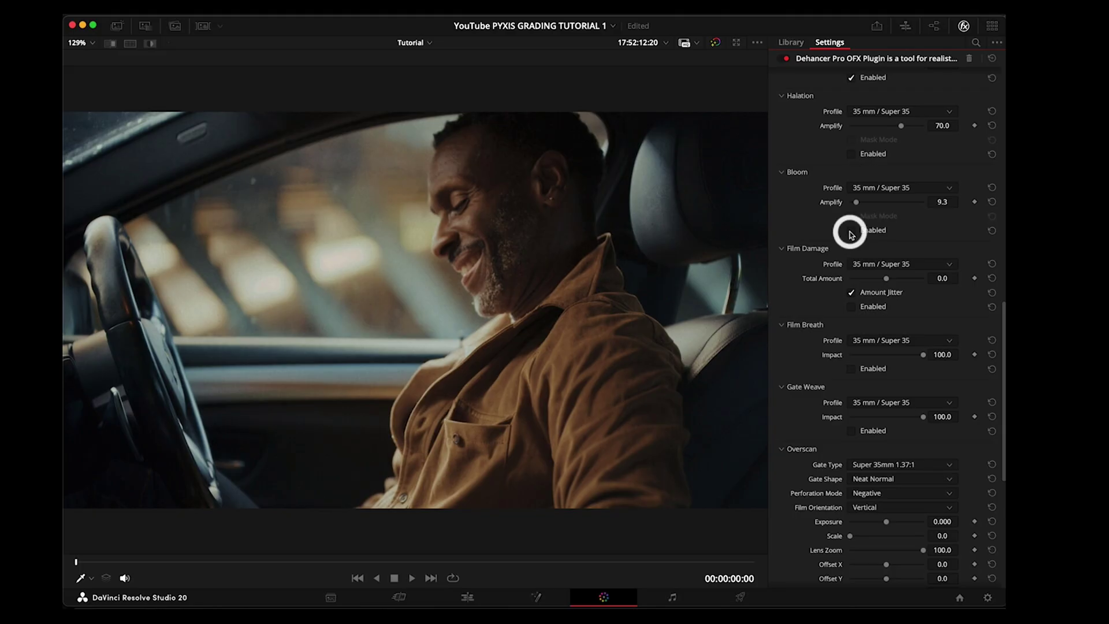
scroll(843, 234, "down", 3)
scroll(882, 219, "down", 5)
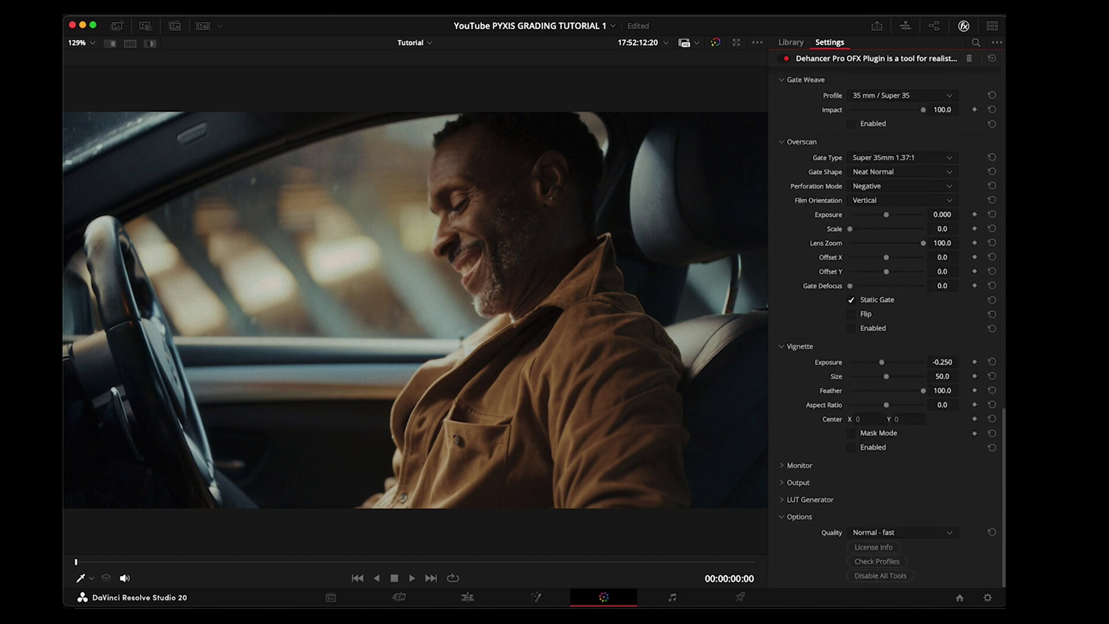
Compare Output Total Impact at 0 and 100, set it to 72.9, and exit the enhanced viewer.
left_click(850, 485)
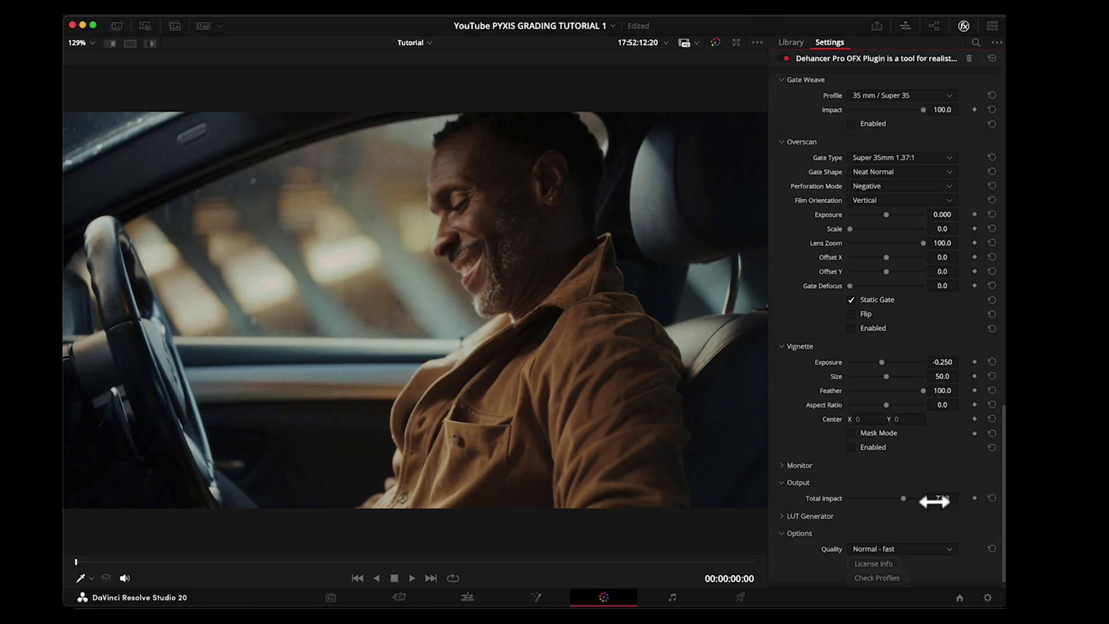
left_click_drag(904, 498, 991, 505)
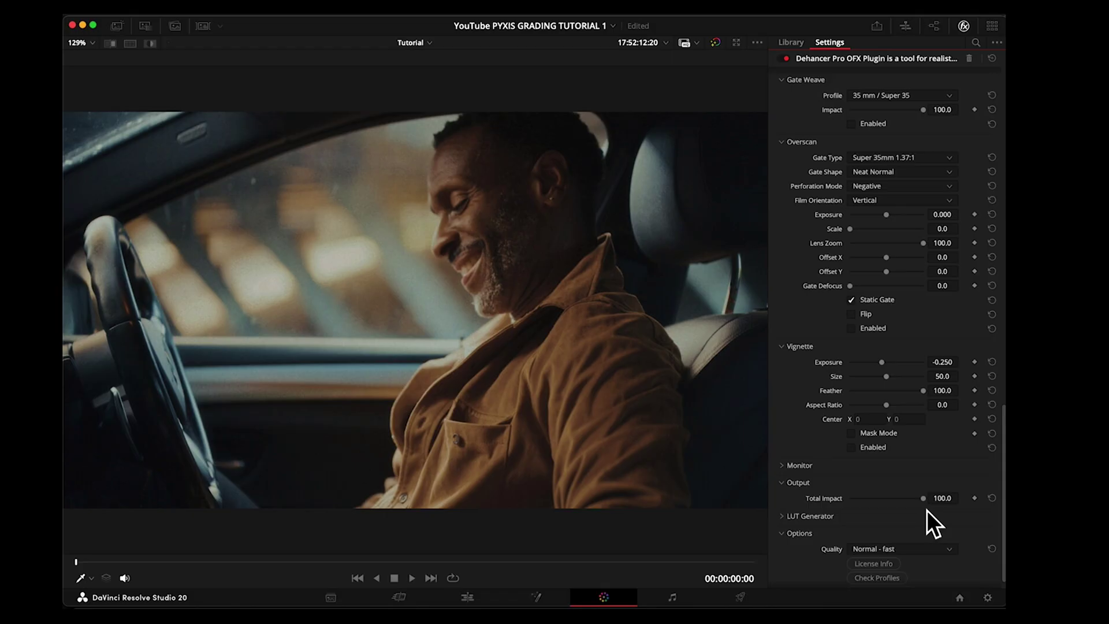
left_click_drag(922, 498, 889, 494)
left_click(941, 497)
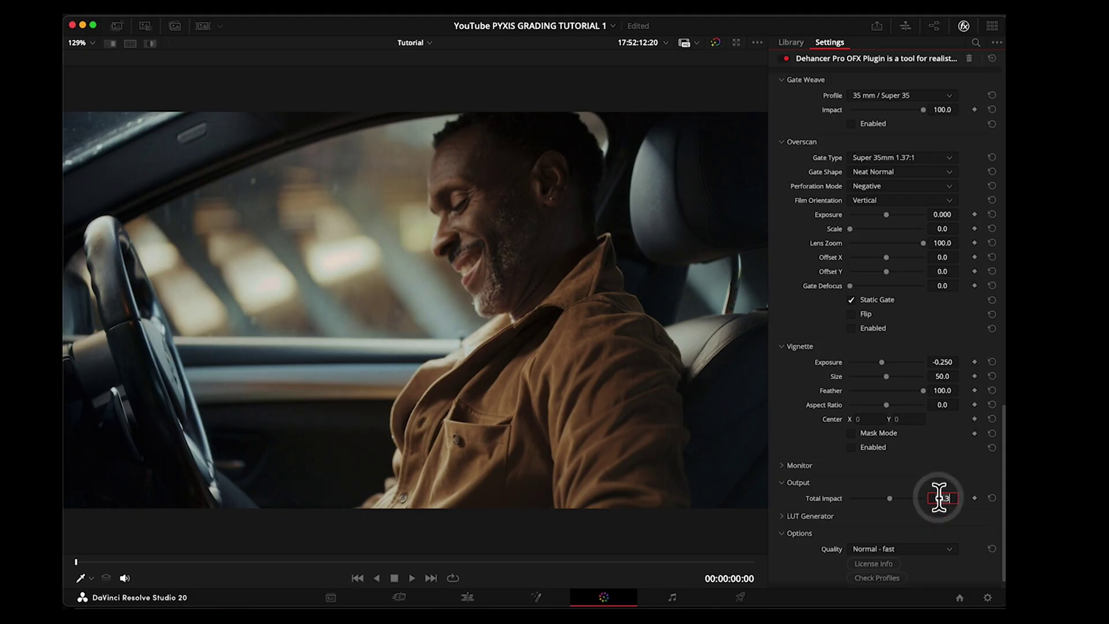
type("72.9")
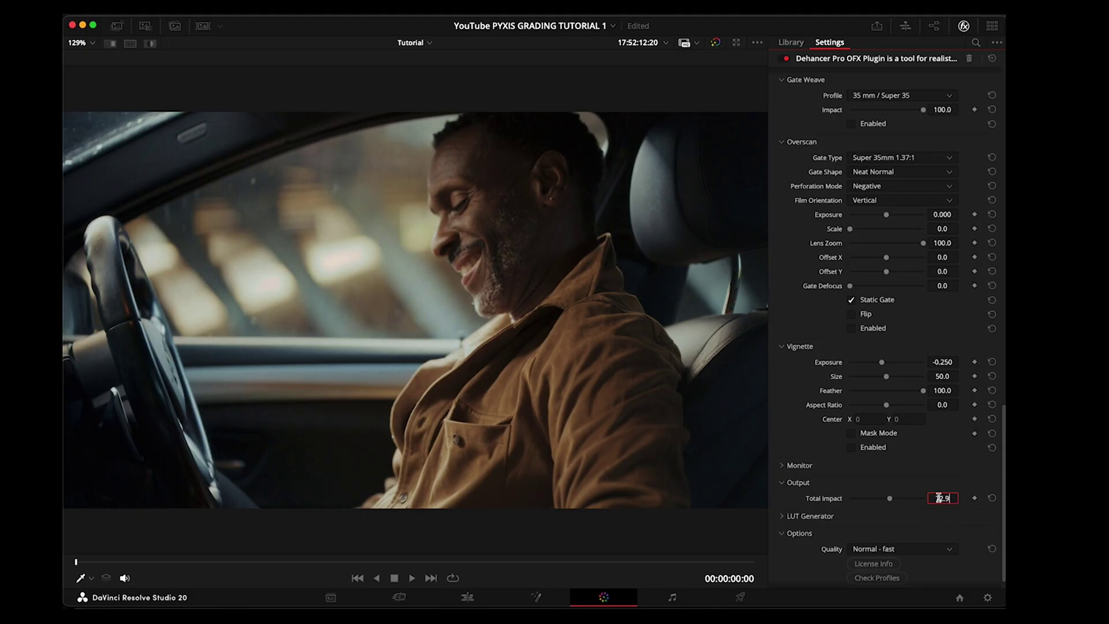
key("Return")
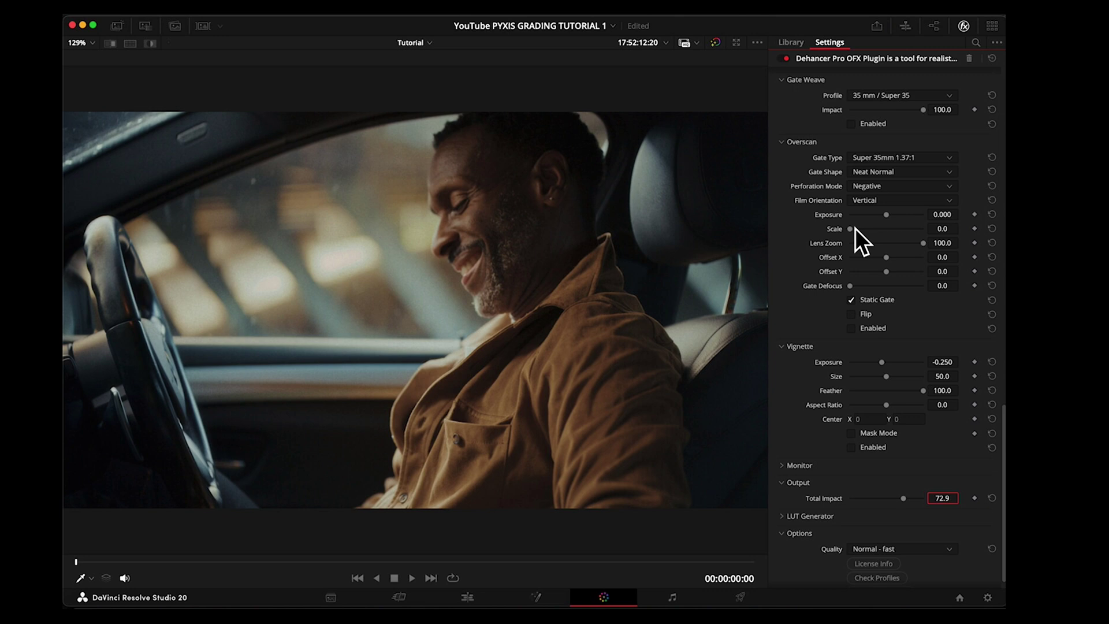
key("alt+f")
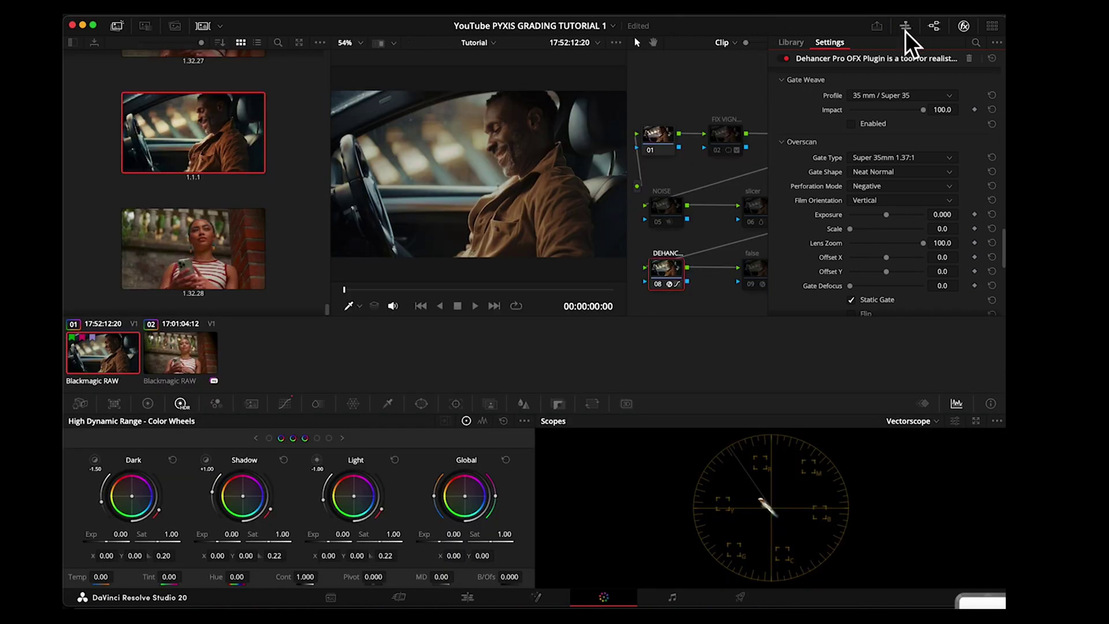
Close the effect settings and select the LOOK node in the node graph.
left_click(116, 25)
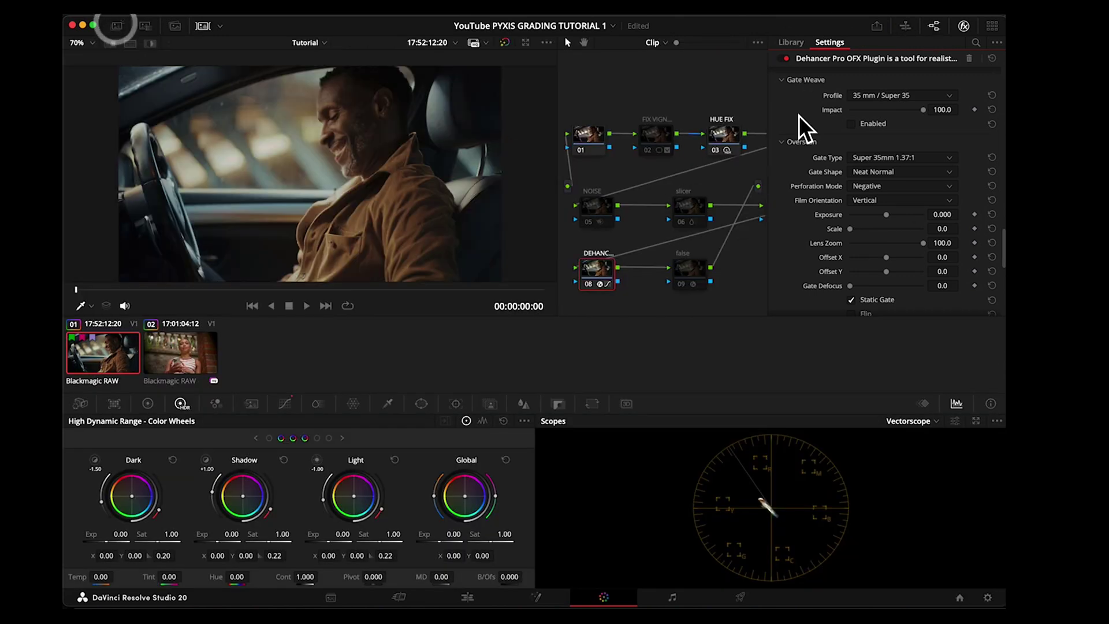
left_click(947, 151)
left_click(893, 144)
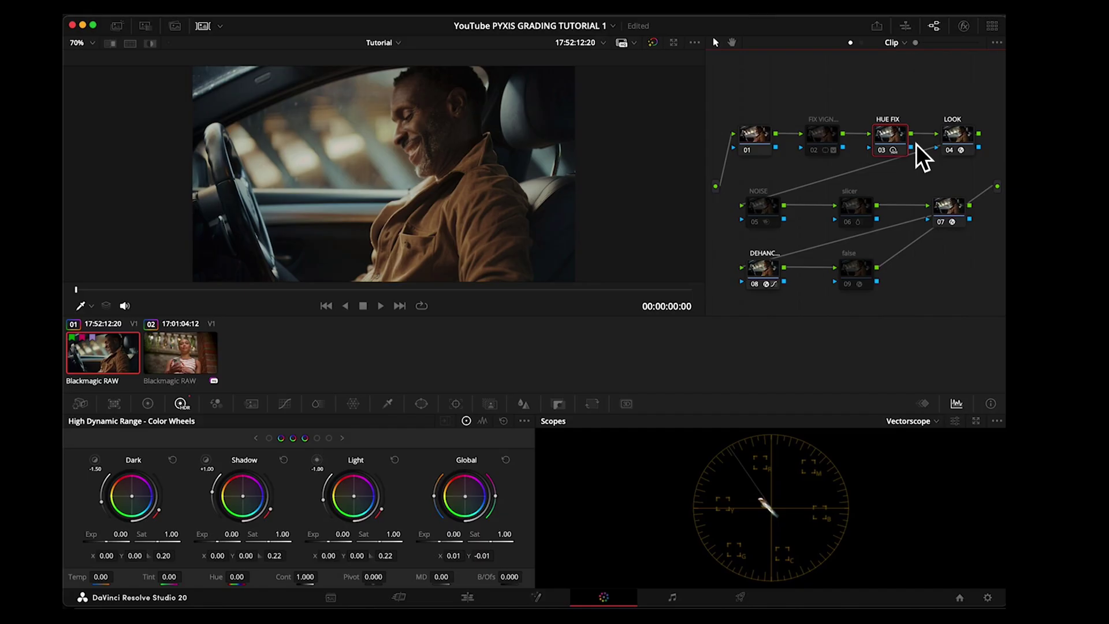
left_click(953, 139)
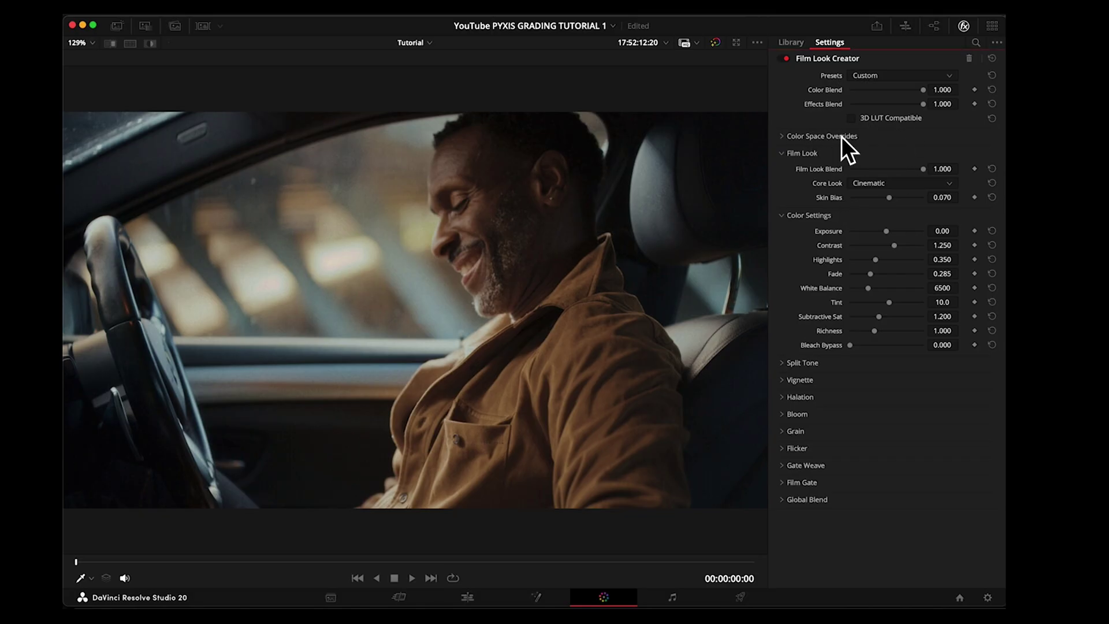
Show Color Space Overrides, try Output White Point D75, D60 and D50, then return to D65.
left_click(784, 136)
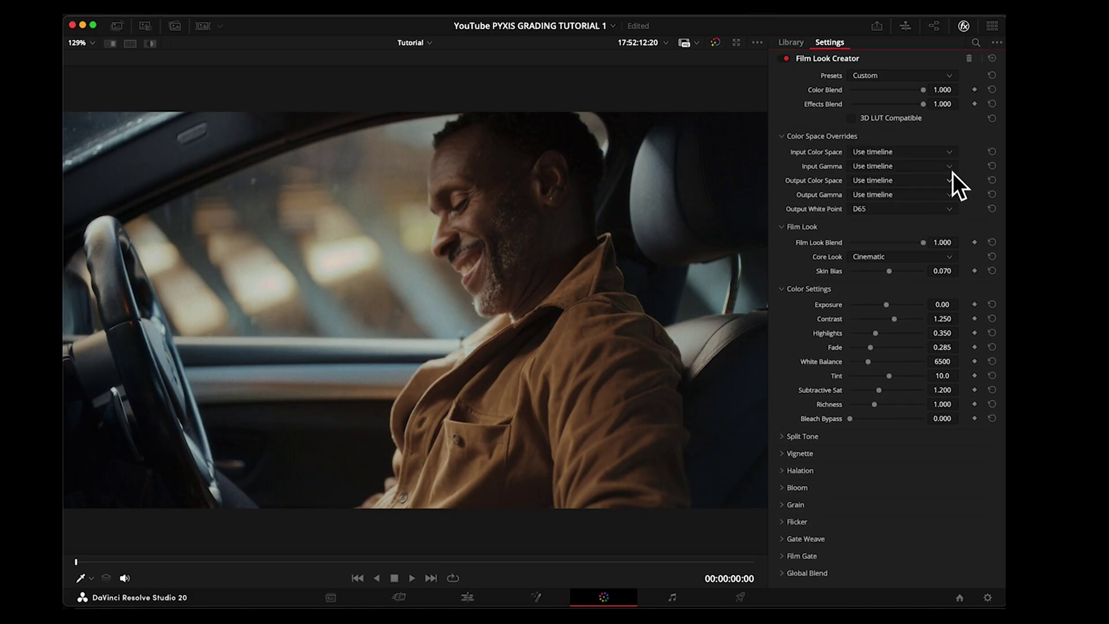
left_click(948, 209)
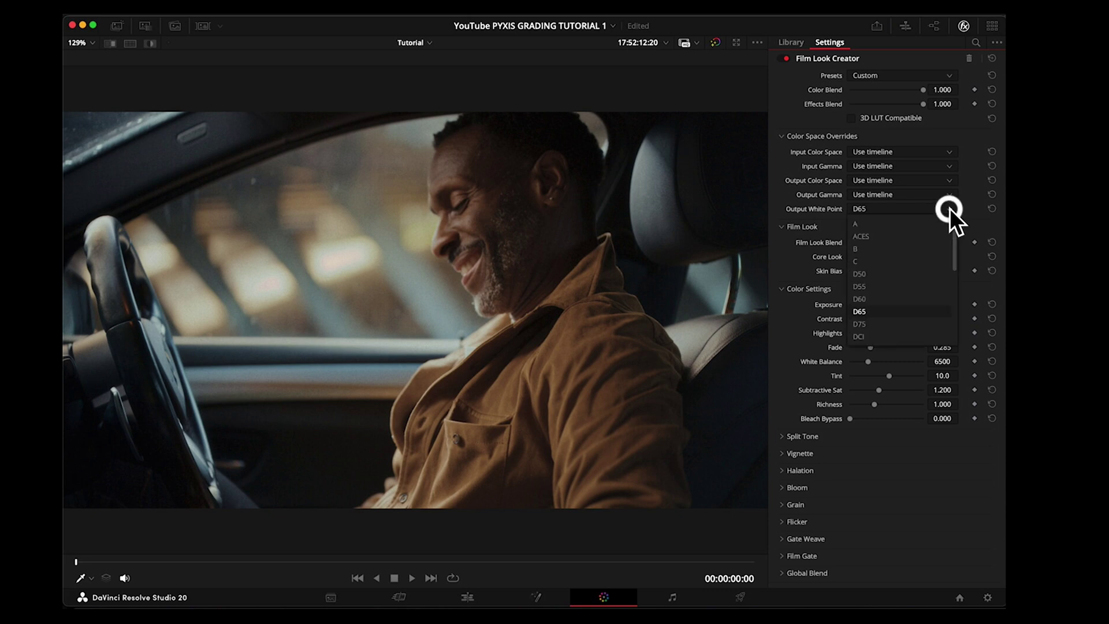
left_click(866, 324)
left_click(885, 211)
left_click(863, 284)
left_click(884, 210)
left_click(866, 264)
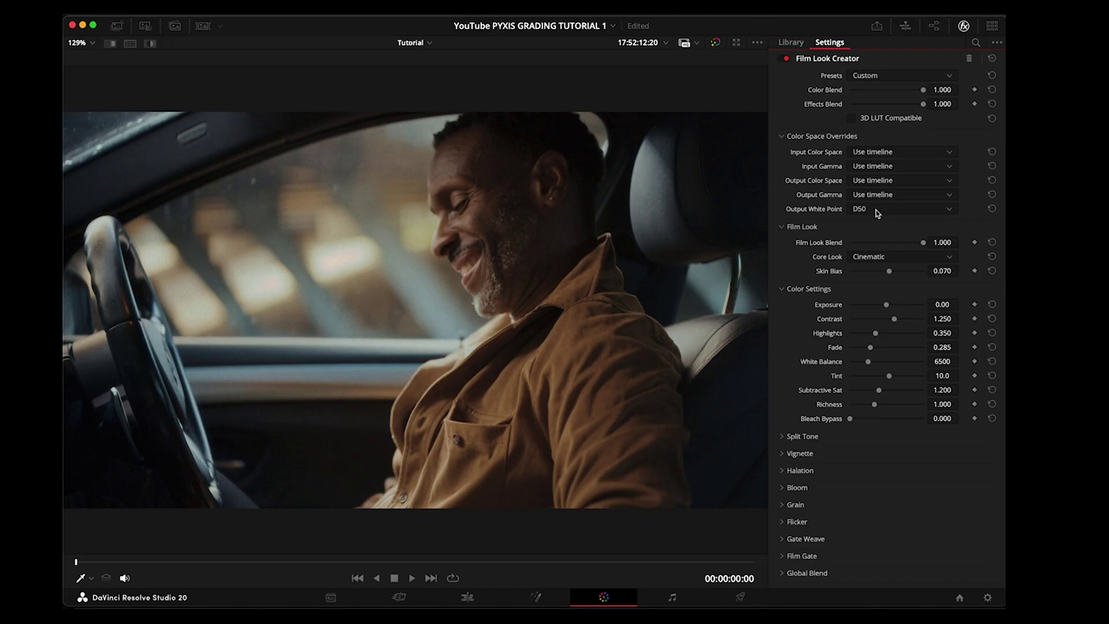
left_click(820, 573)
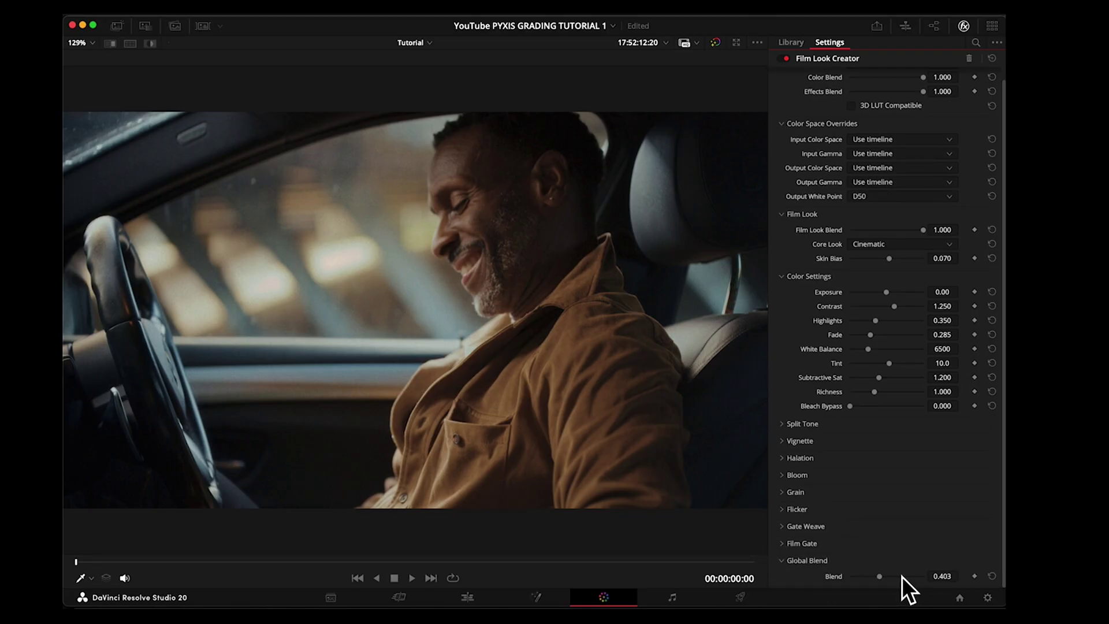
left_click(885, 196)
left_click(860, 290)
Audition Core Looks Akasaka, Elated and Vintage, return to Cinematic, and select the Global Blend value.
left_click(920, 245)
left_click(884, 286)
left_click(903, 243)
left_click(869, 295)
left_click(892, 245)
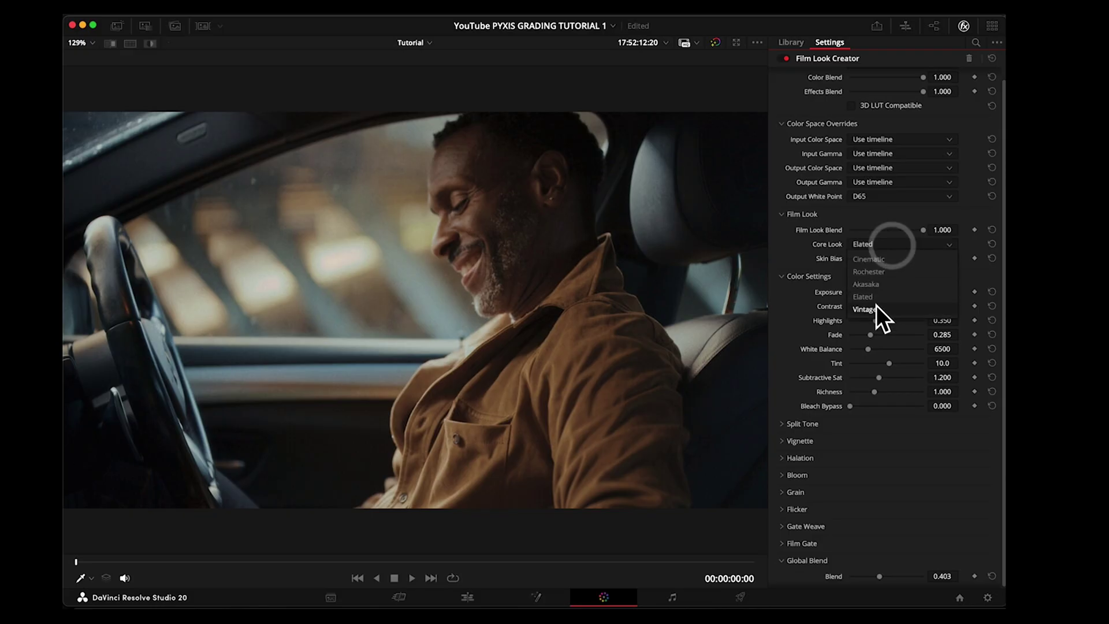
left_click(876, 309)
left_click(889, 243)
left_click(880, 256)
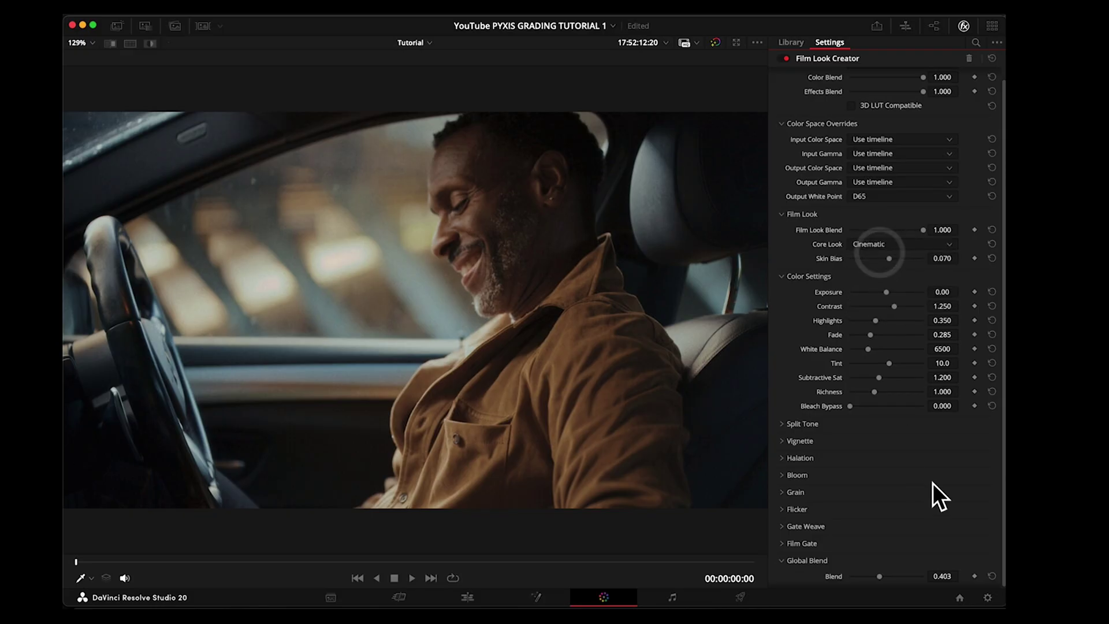
left_click(939, 577)
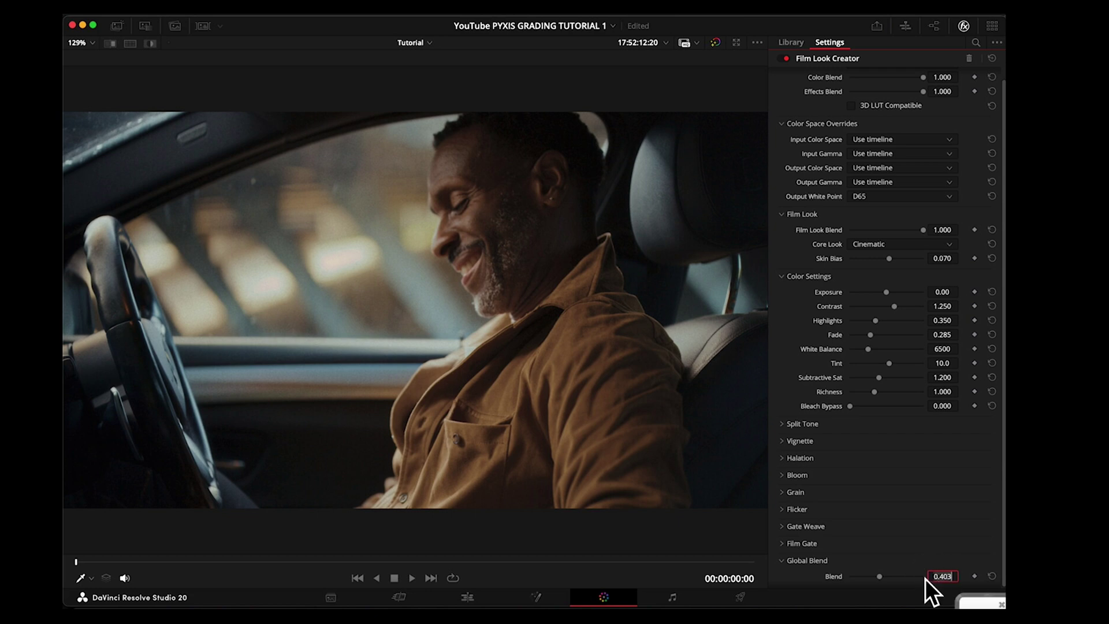
left_click(941, 577)
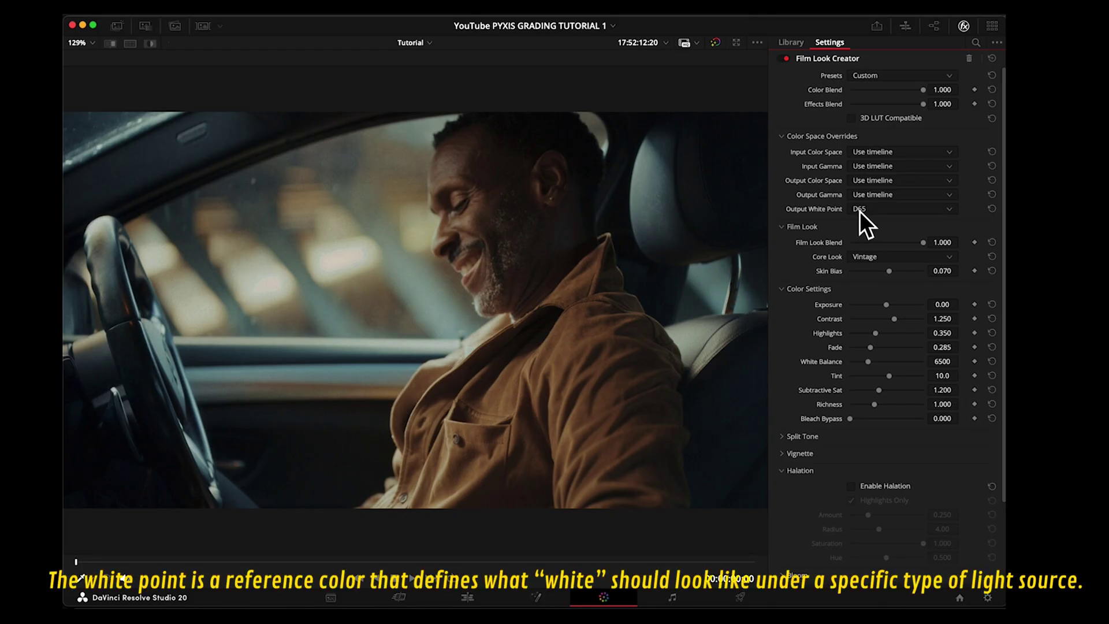
Try Output White Points D50, D55, D65 and D75 on the Film Look Creator.
left_click(886, 209)
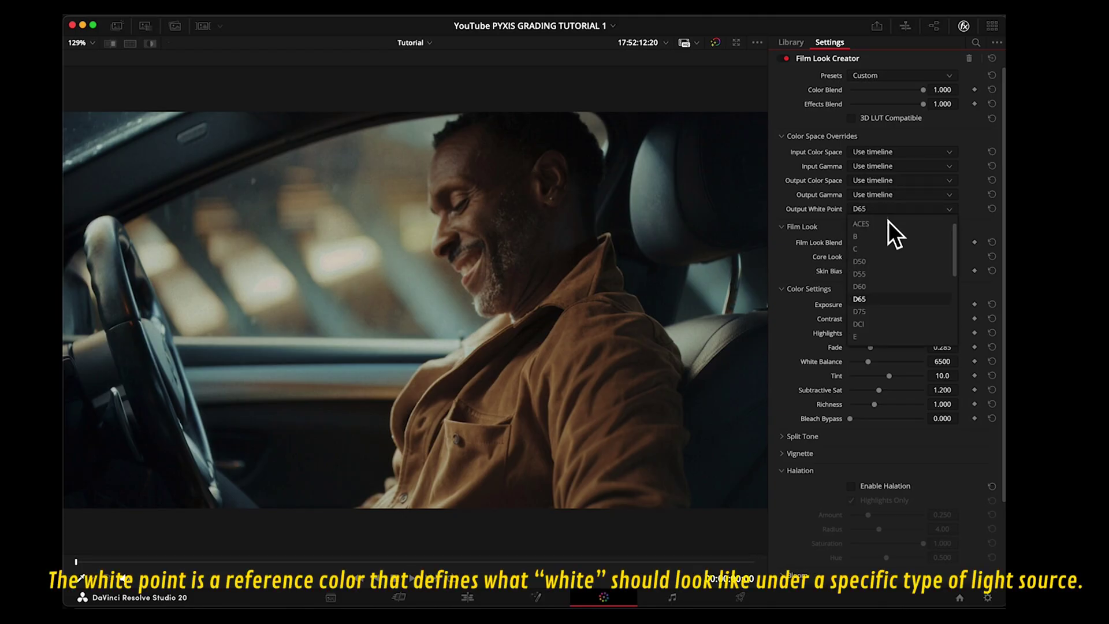
left_click(867, 261)
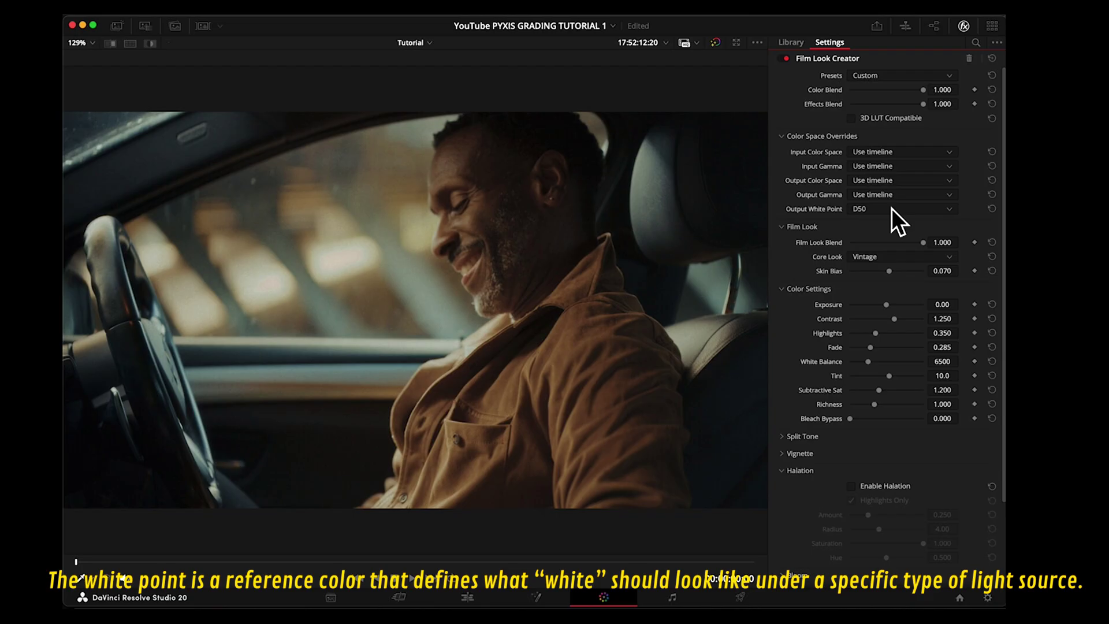
left_click(891, 208)
left_click(864, 274)
left_click(891, 210)
left_click(865, 299)
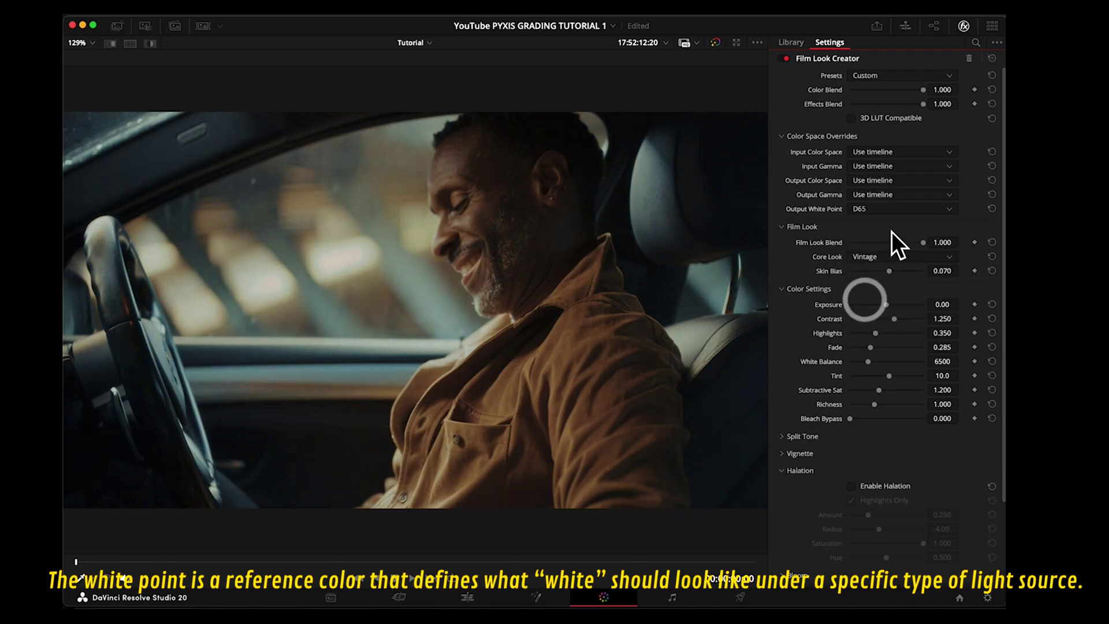
left_click(891, 208)
left_click(870, 309)
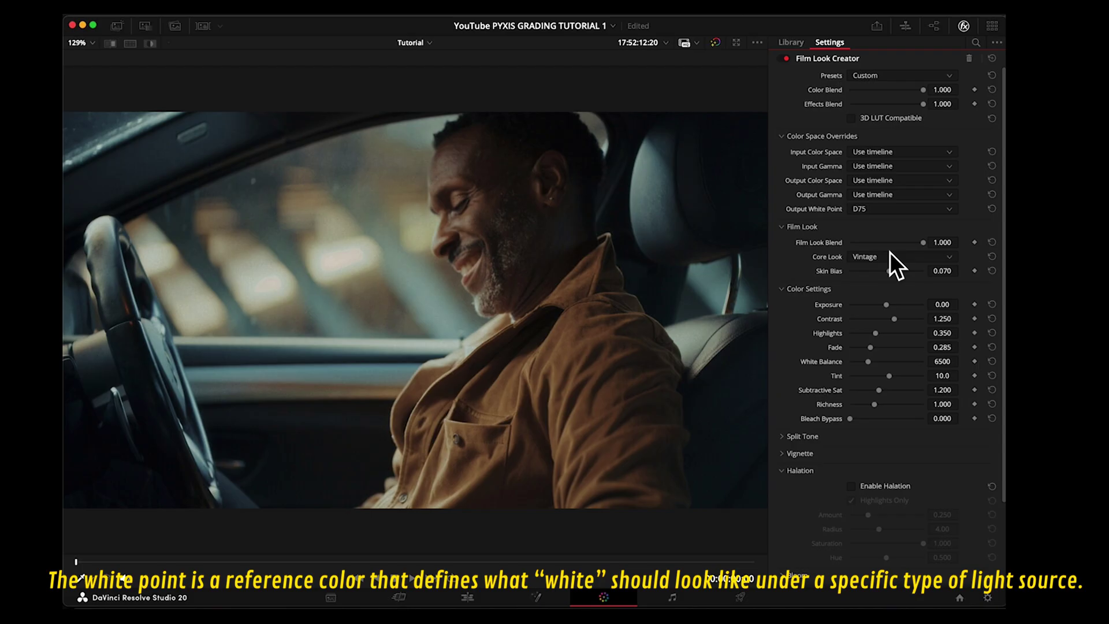
Try Output White Points F8 and F11, then reset the white point to D65.
left_click(897, 204)
scroll(865, 323, "down", 3)
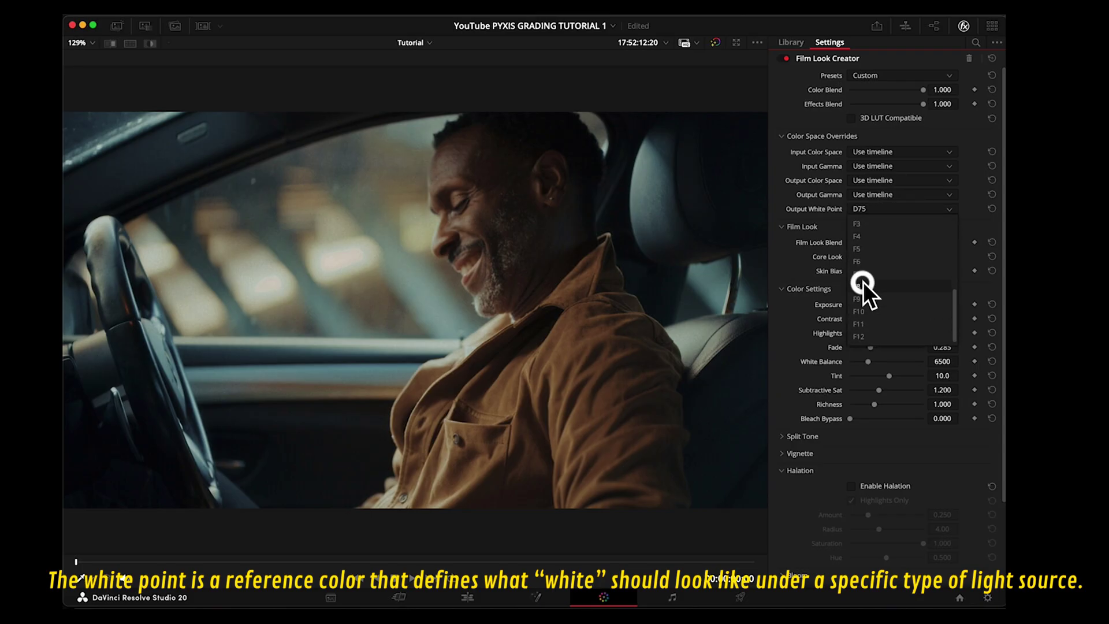
left_click(863, 283)
left_click(889, 206)
left_click(866, 289)
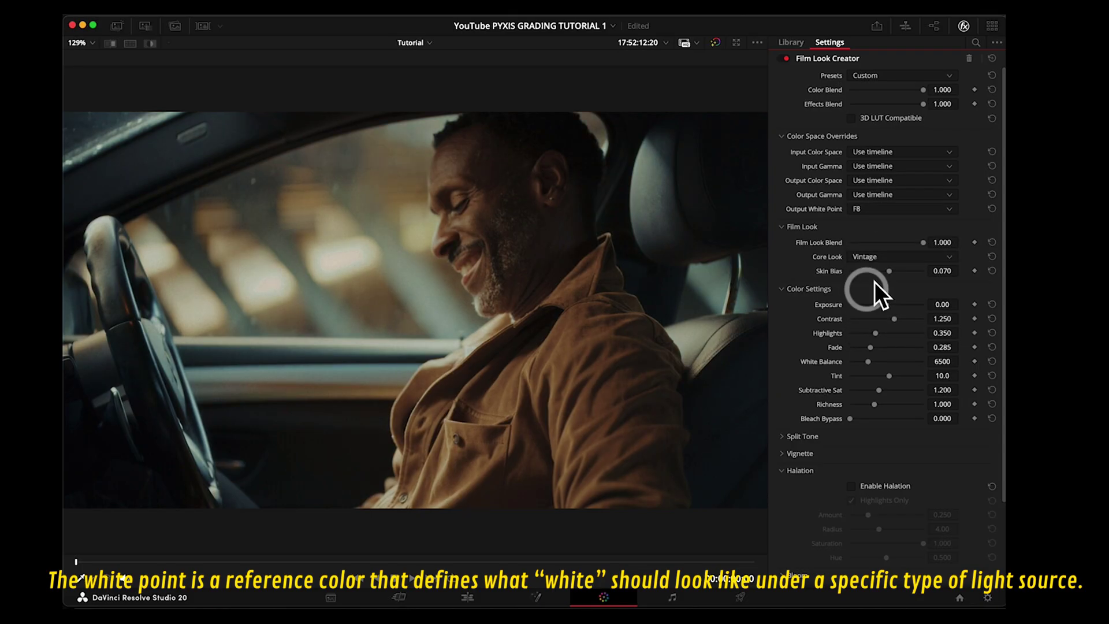
left_click(888, 211)
left_click(864, 326)
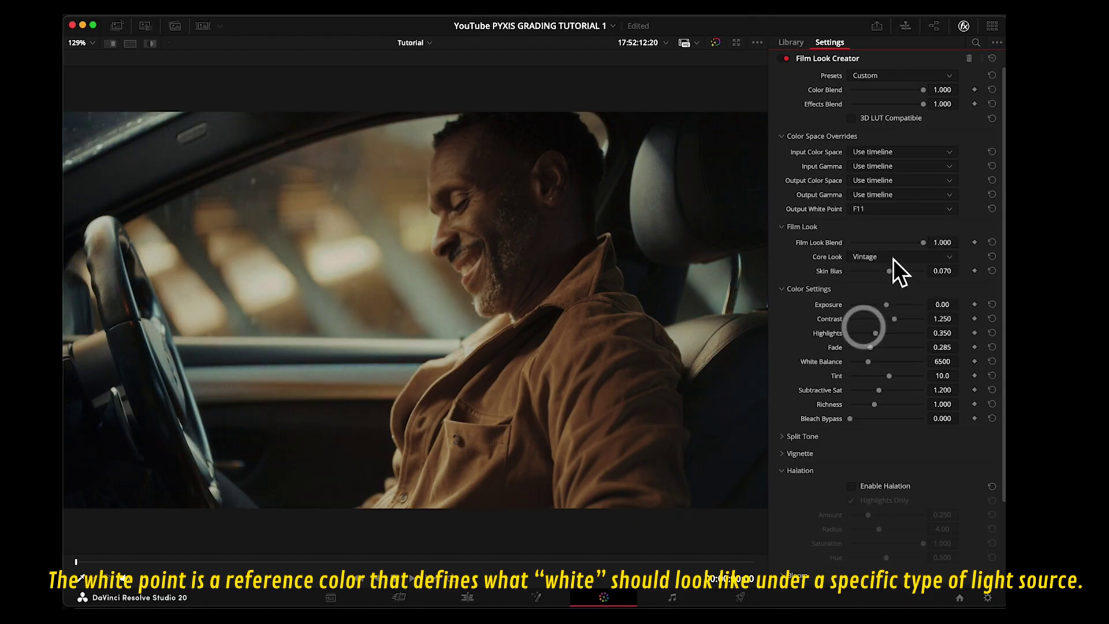
left_click(898, 212)
left_click(896, 204)
Cycle Core Looks Cinematic, Rochester, Akasaka and Elated, settling on Vintage.
scroll(924, 243, "down", 1)
left_click(947, 251)
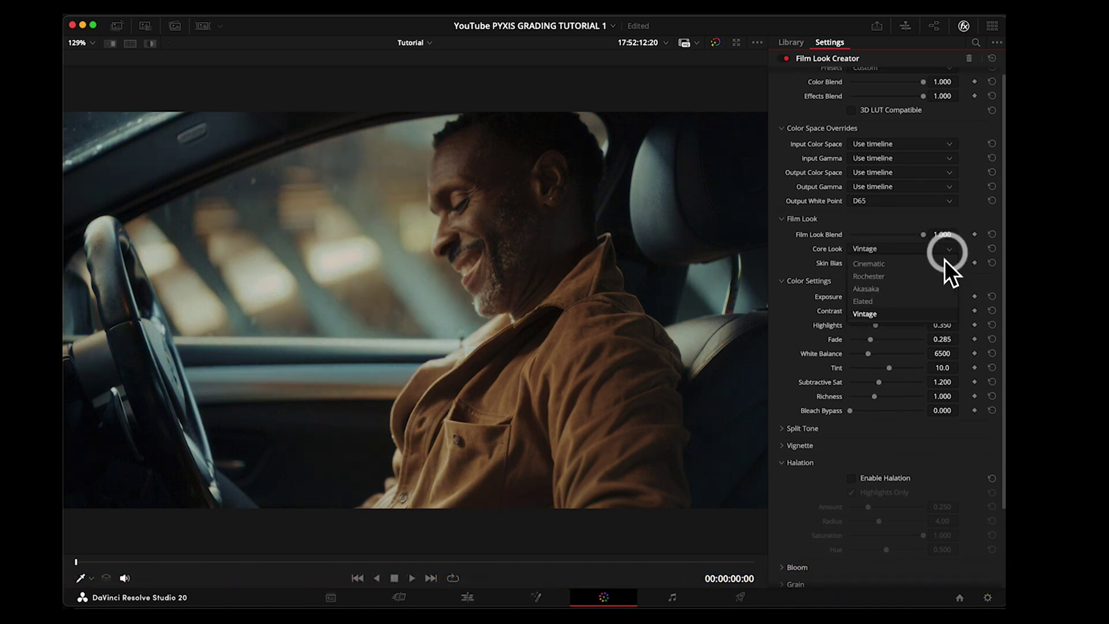
left_click(879, 265)
scroll(919, 254, "up", 1)
left_click(919, 255)
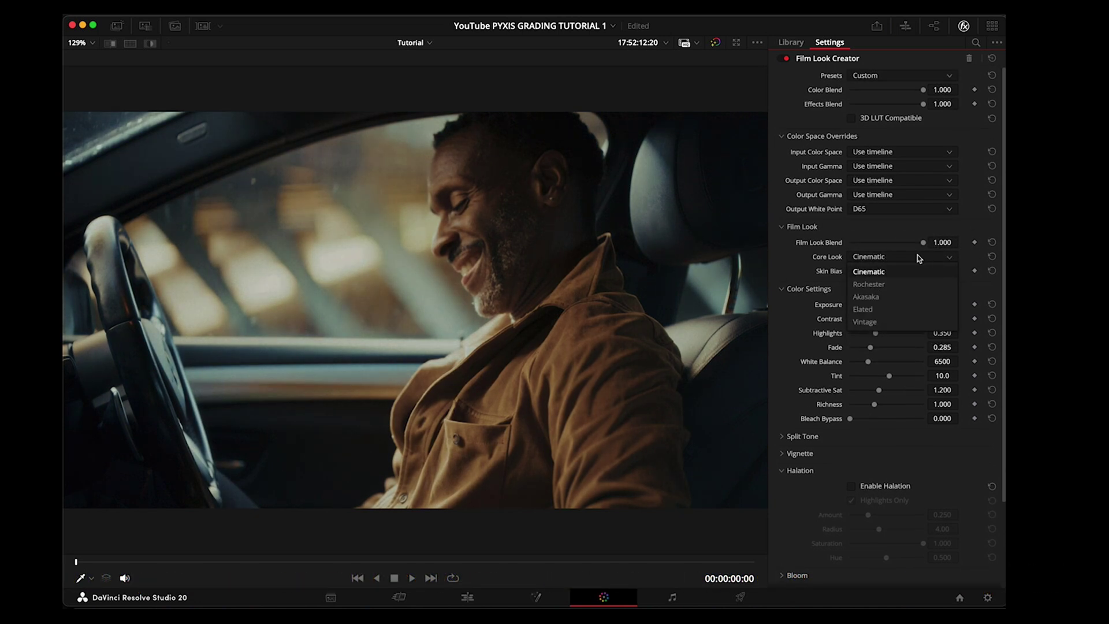
left_click(873, 283)
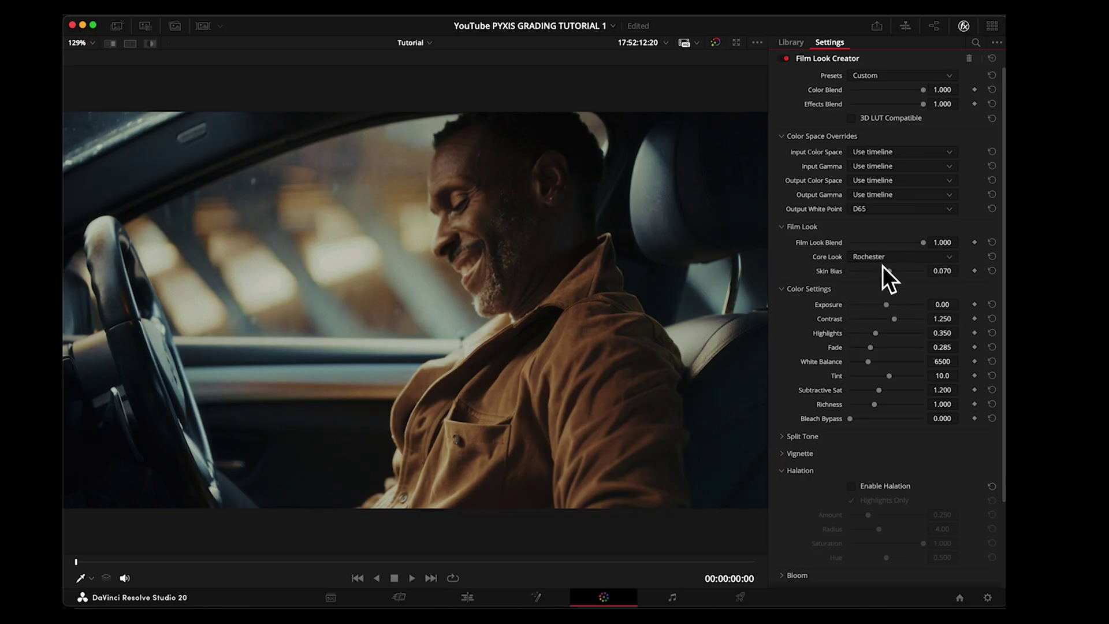
left_click(881, 257)
left_click(870, 297)
left_click(882, 256)
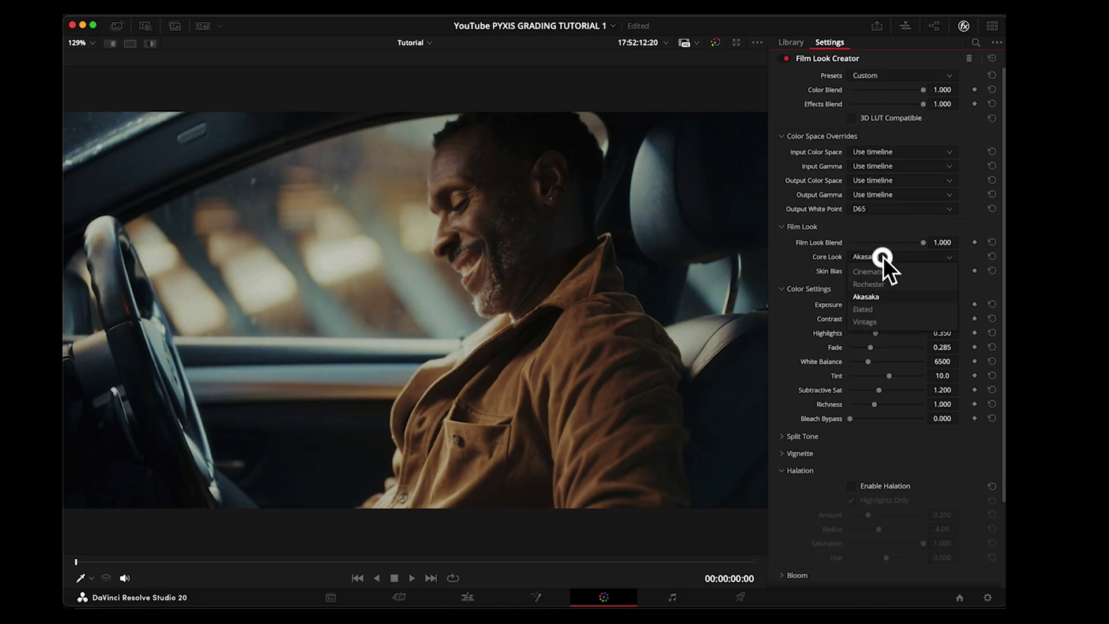
left_click(866, 309)
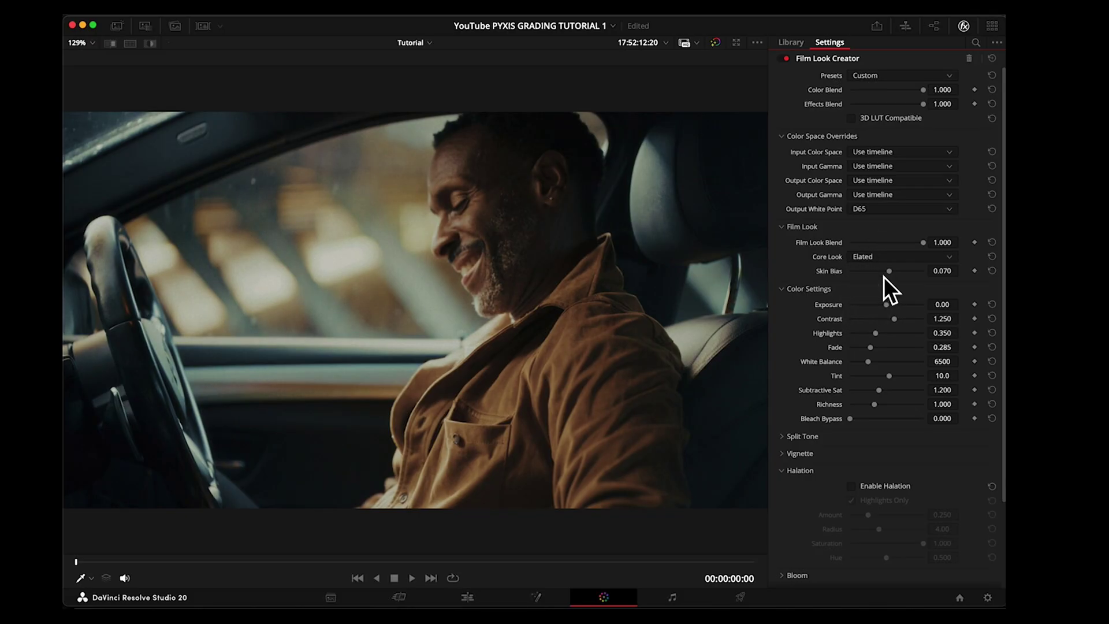
left_click(888, 254)
left_click(869, 321)
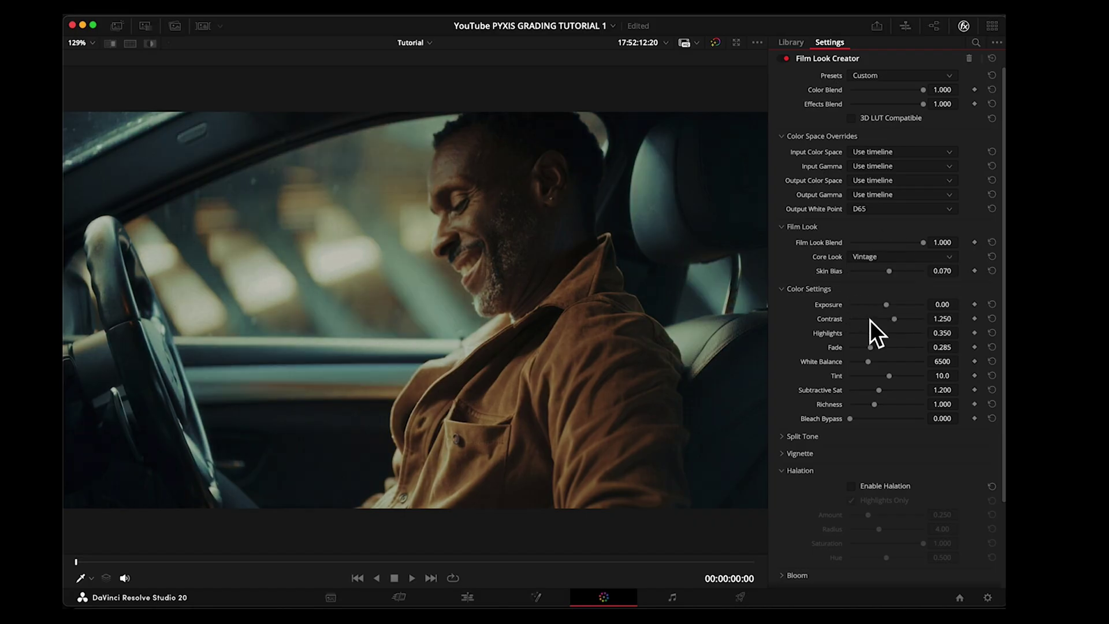
scroll(920, 293, "down", 5)
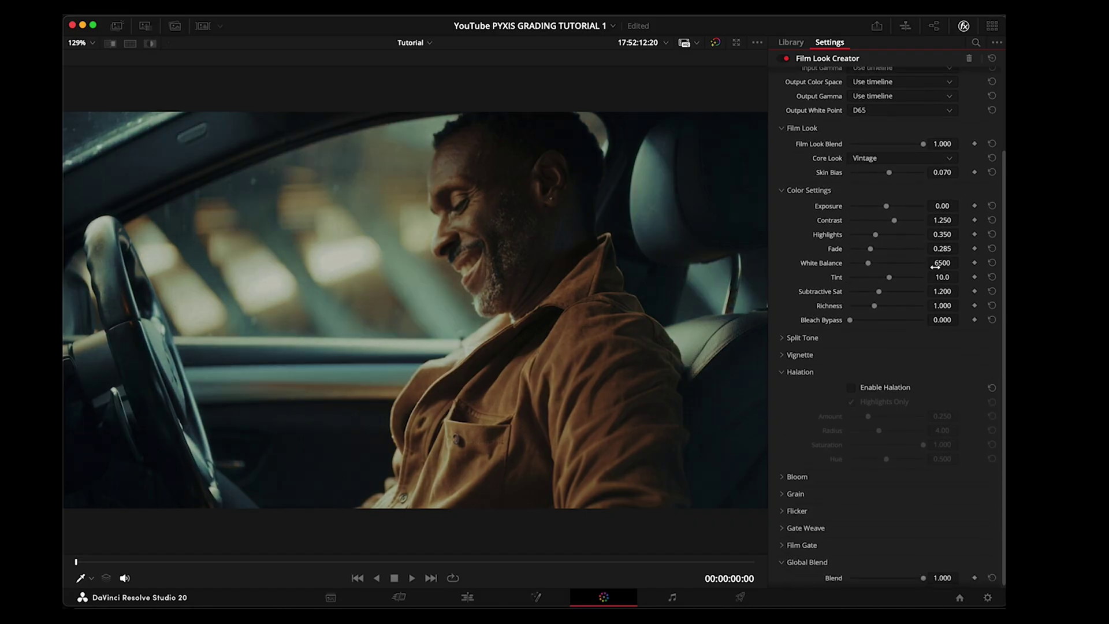
Drag the Film Look Creator's Global Blend down from 1.000 to 0.403.
left_click_drag(933, 578, 890, 578)
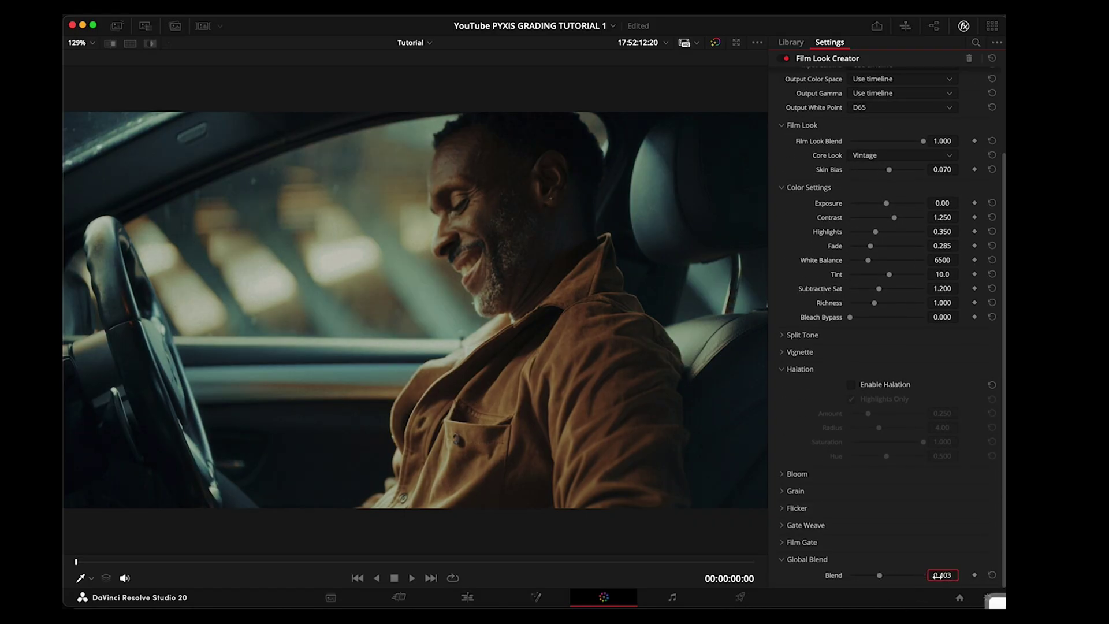
scroll(868, 468, "up", 1)
scroll(868, 468, "up", 4)
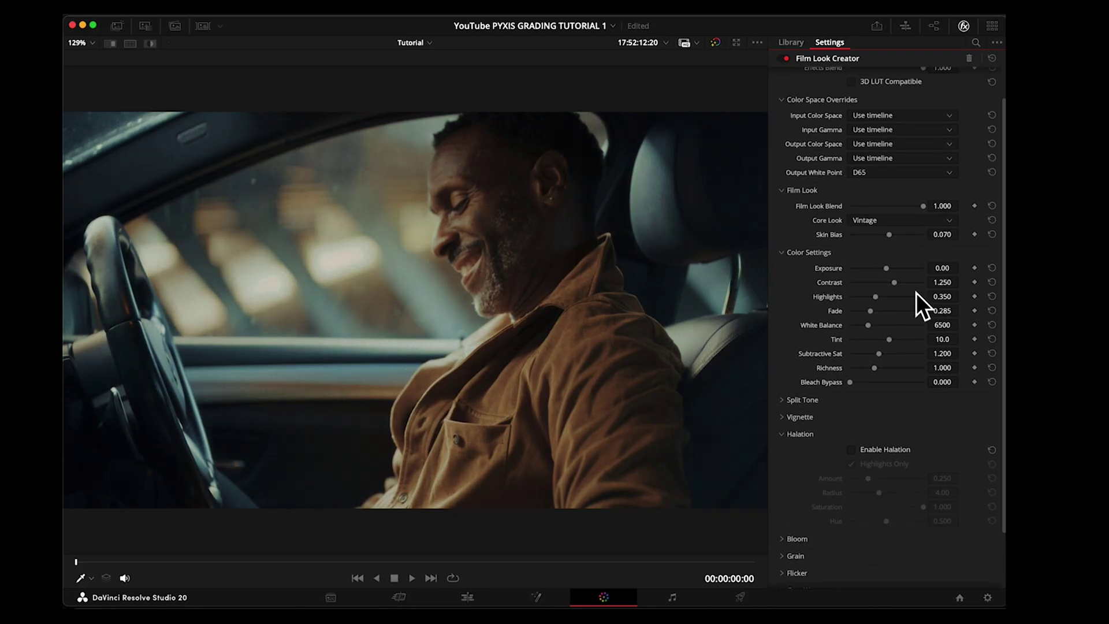
scroll(916, 292, "up", 3)
scroll(875, 286, "down", 4)
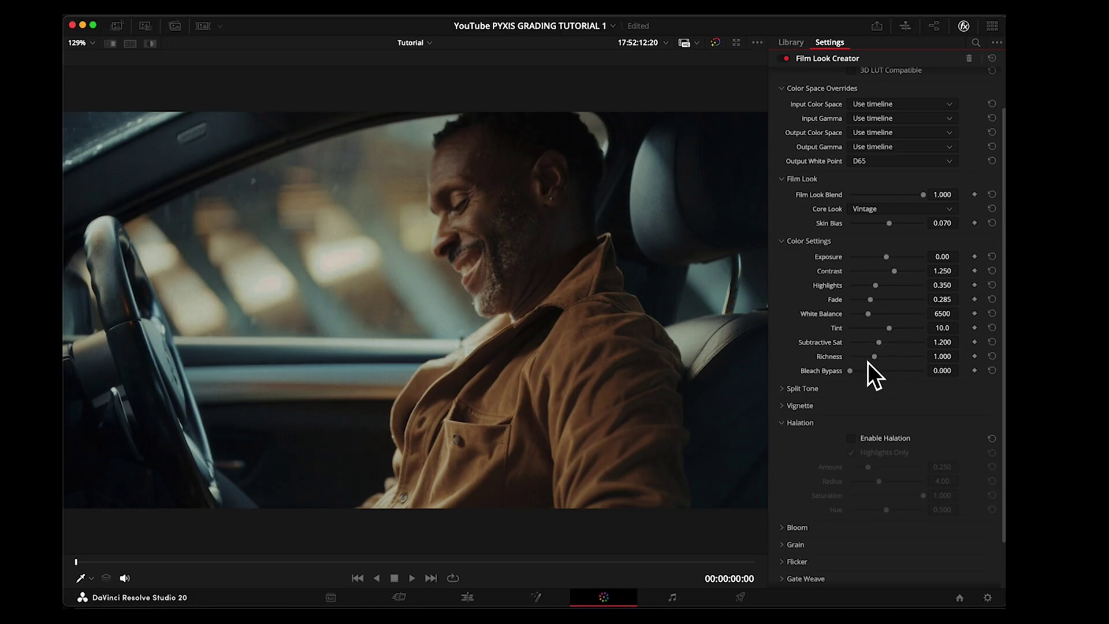
scroll(869, 369, "down", 4)
scroll(873, 316, "up", 5)
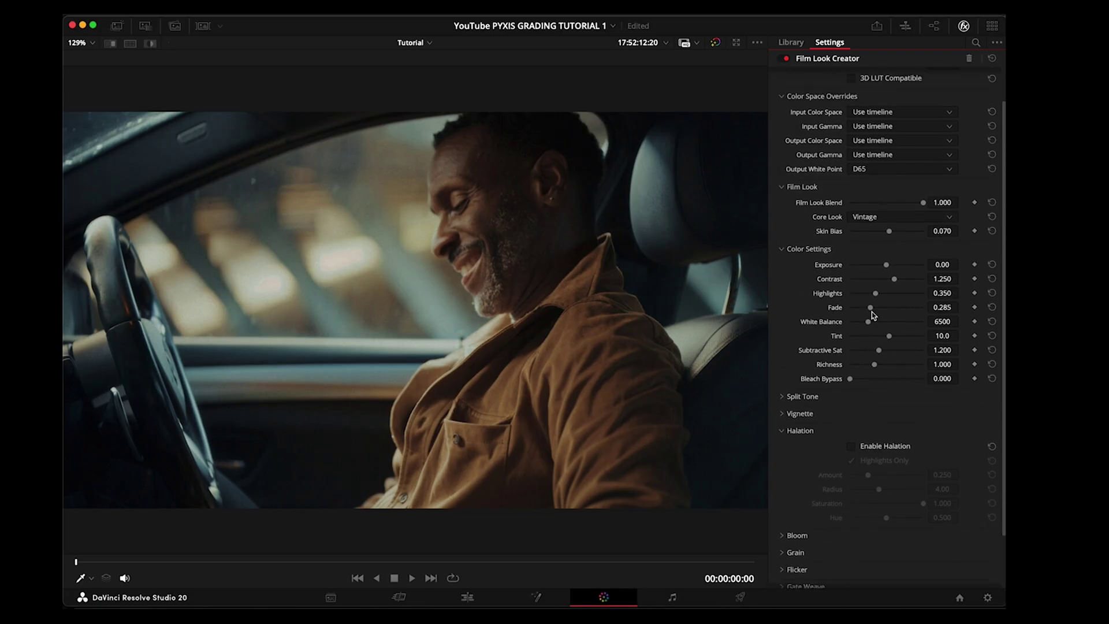
scroll(872, 313, "down", 2)
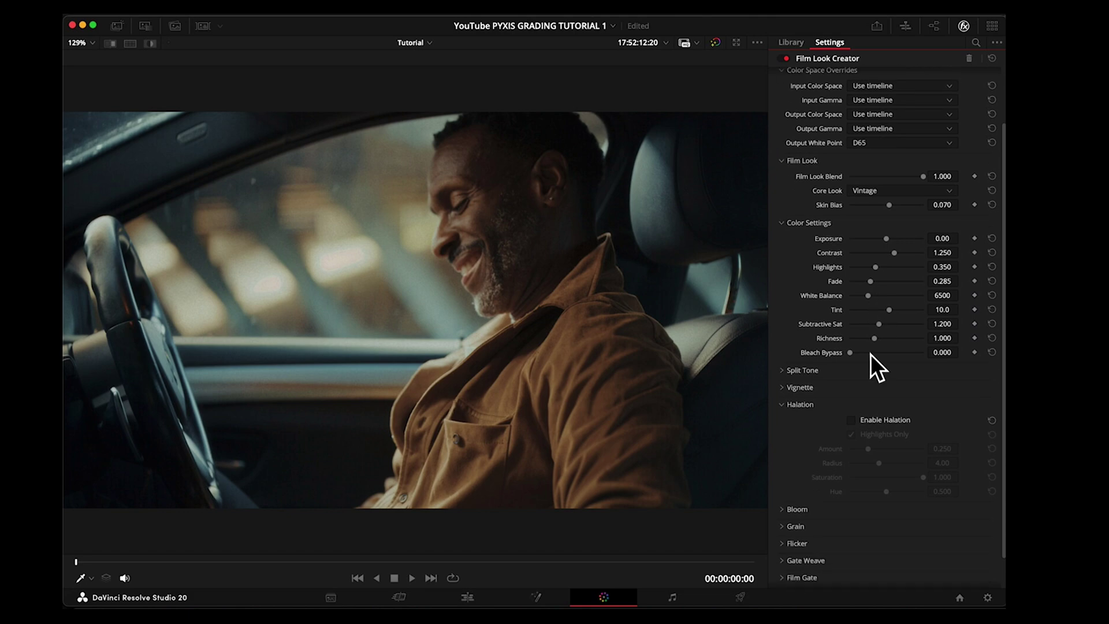